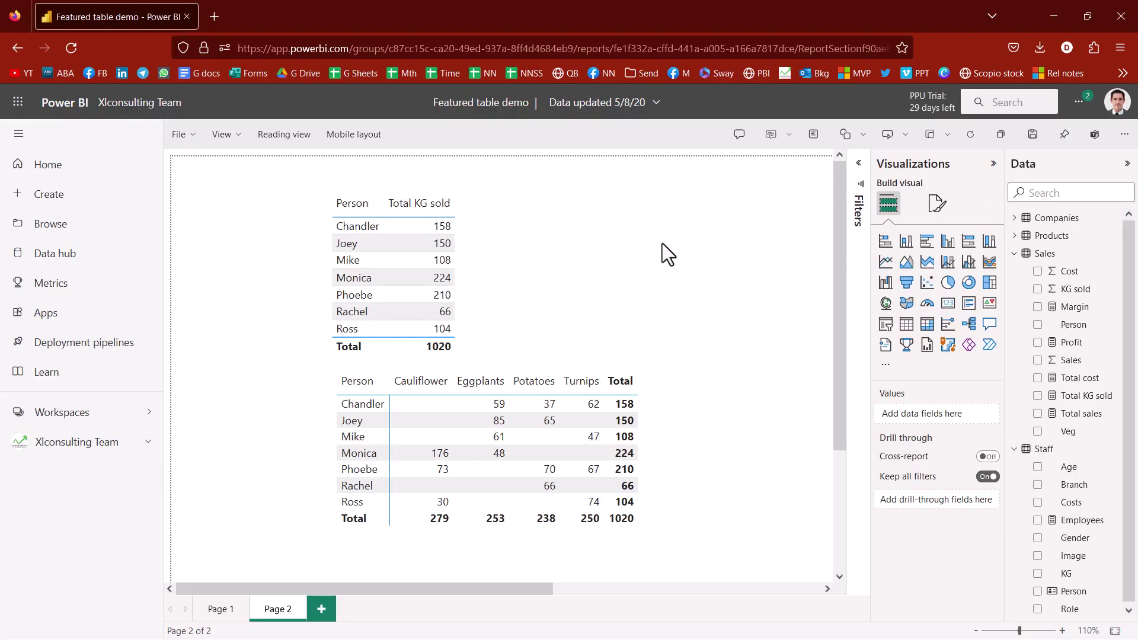
# Step: Export the Person and Total KG sold table's summarized data as a live-connected .xlsx file
pyautogui.click(457, 189)
pyautogui.click(456, 181)
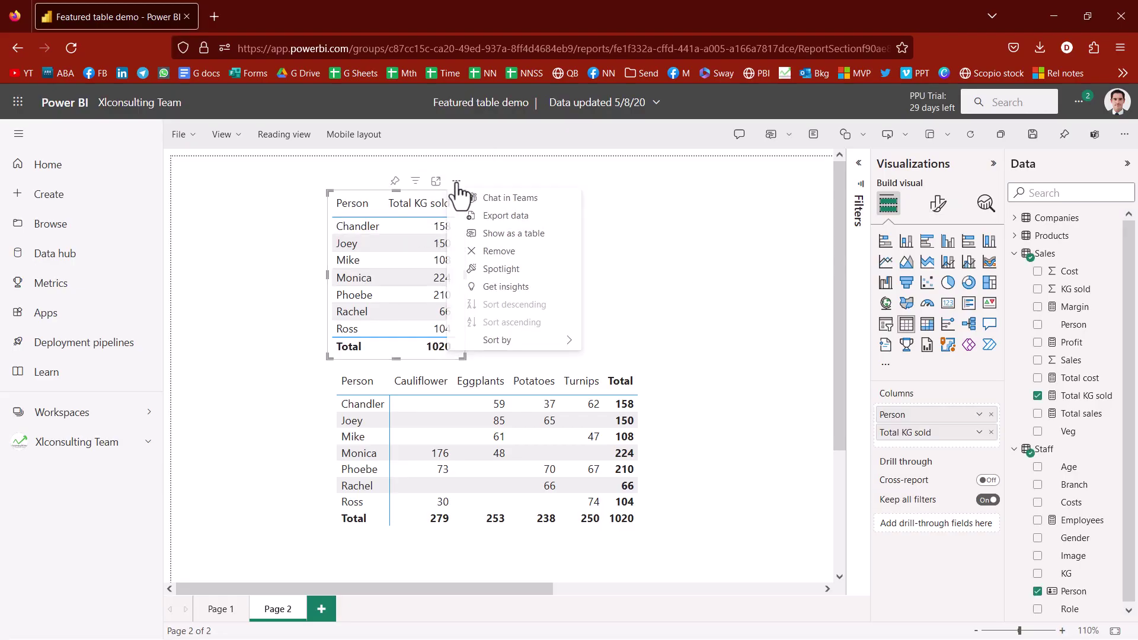
pyautogui.click(525, 220)
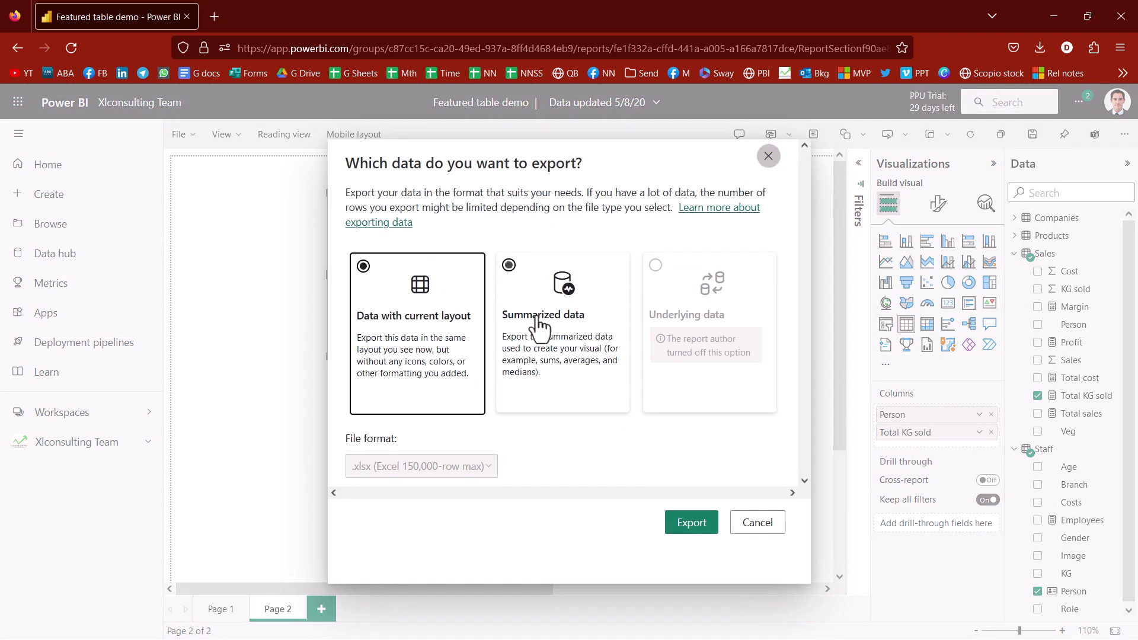
pyautogui.click(537, 317)
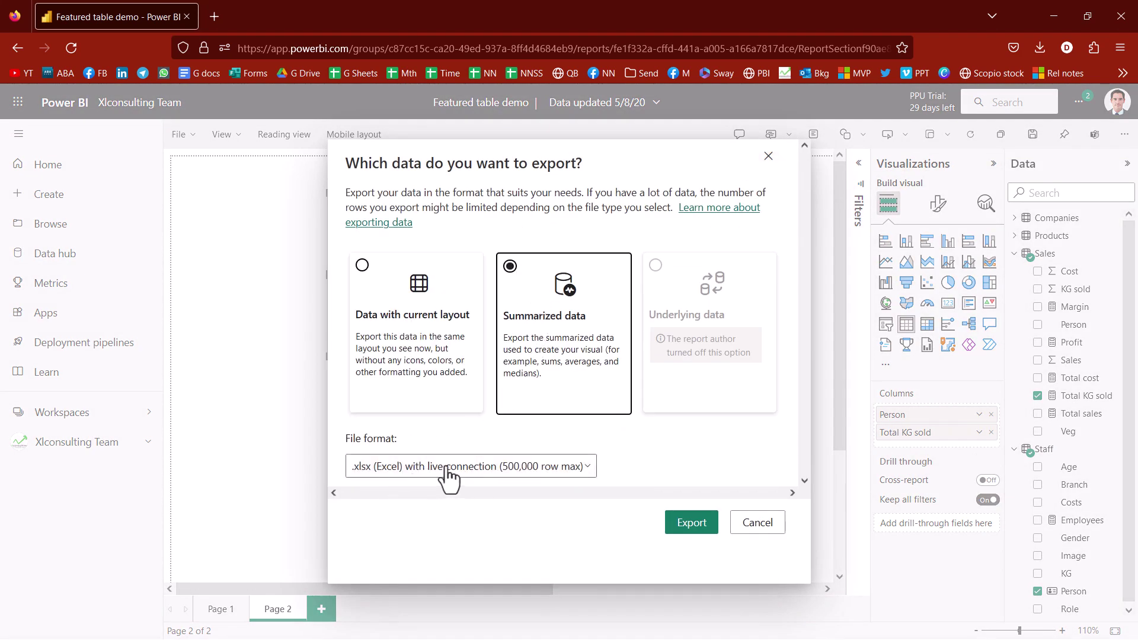
pyautogui.click(701, 530)
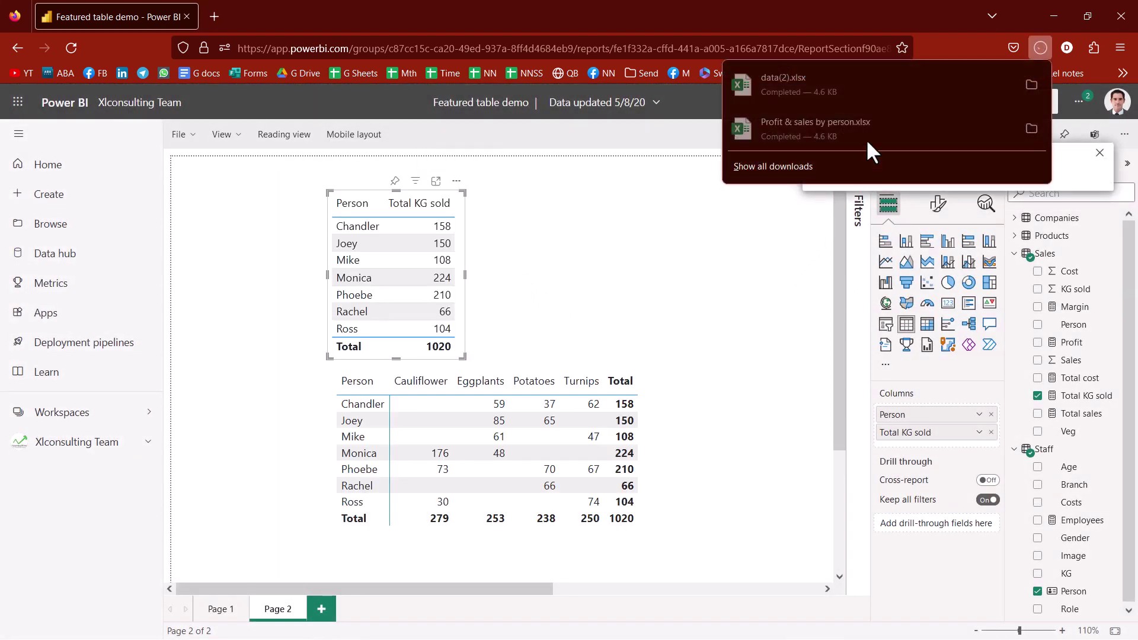
# Step: Open data(2).xlsx, fit column A, and check the ExportHeaders sheet
pyautogui.click(845, 88)
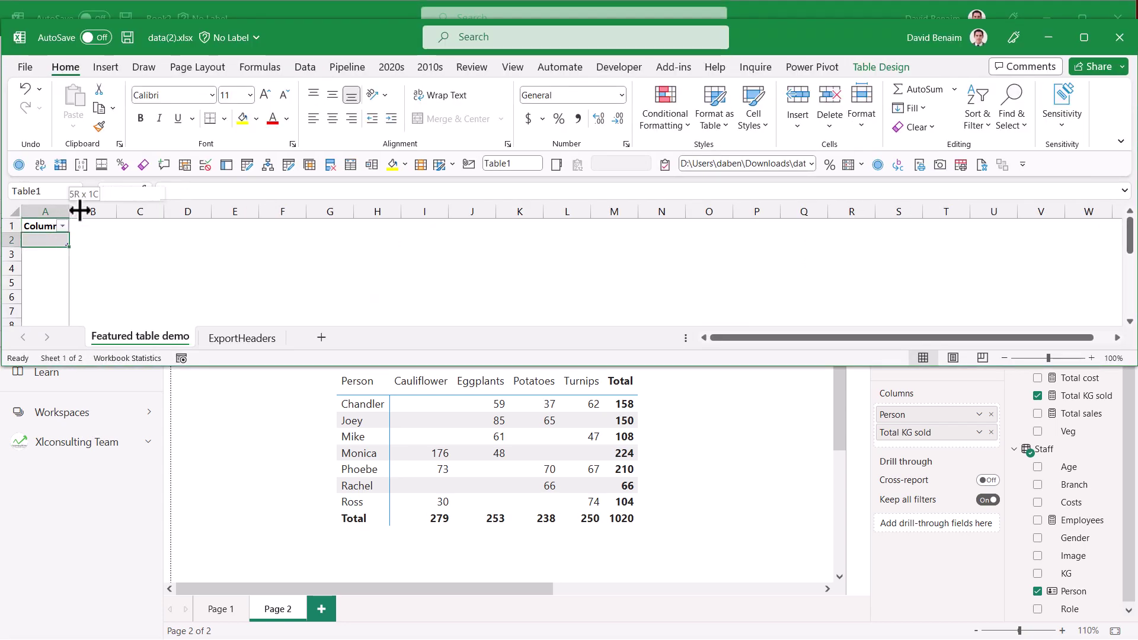
pyautogui.doubleClick(79, 210)
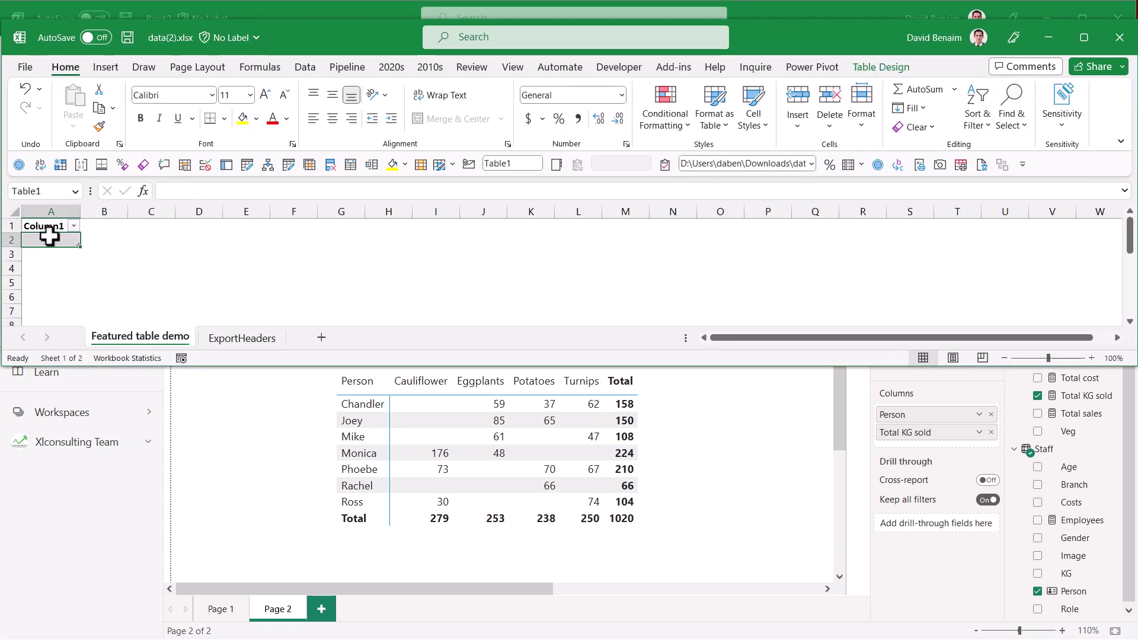
pyautogui.click(234, 340)
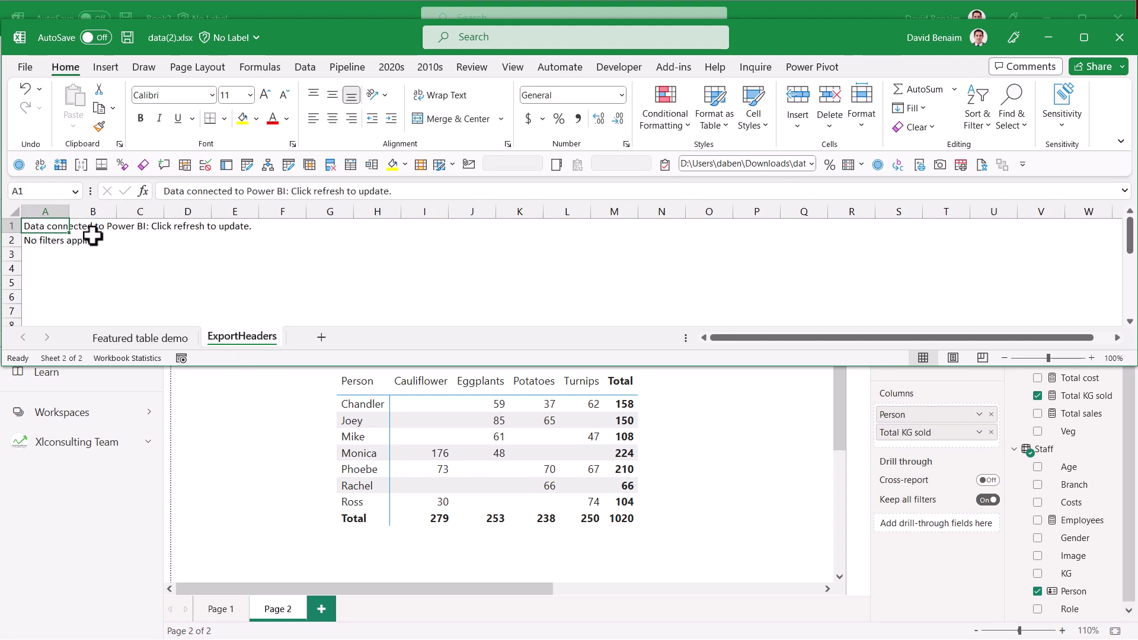
# Step: Refresh all data on the Featured table demo sheet, trusting the Power BI source
pyautogui.click(303, 66)
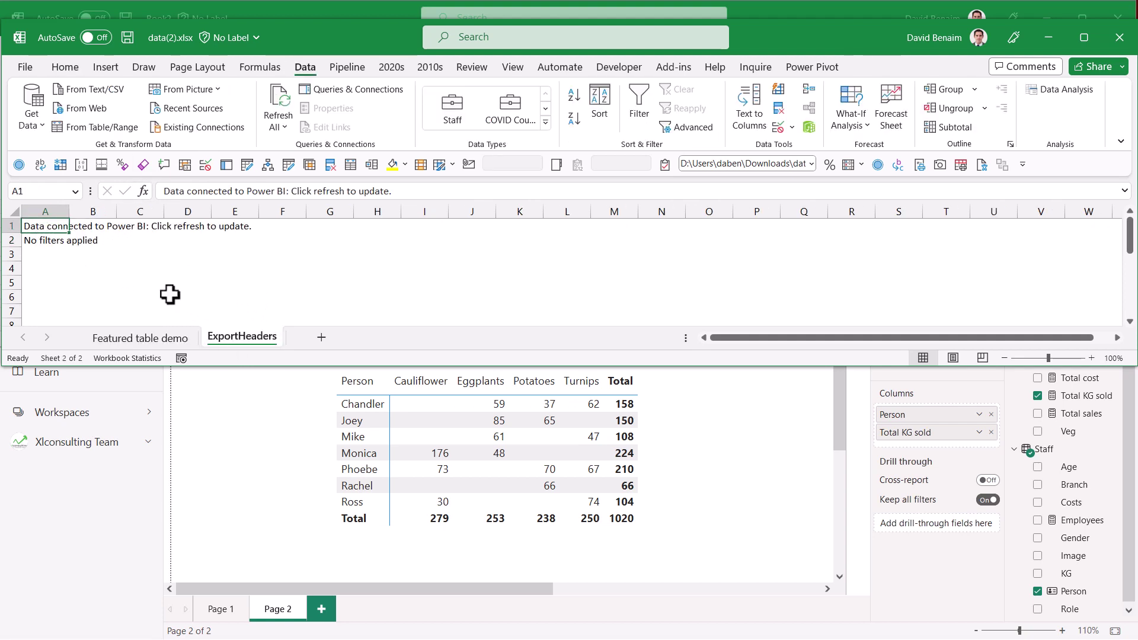
pyautogui.click(140, 339)
pyautogui.click(289, 110)
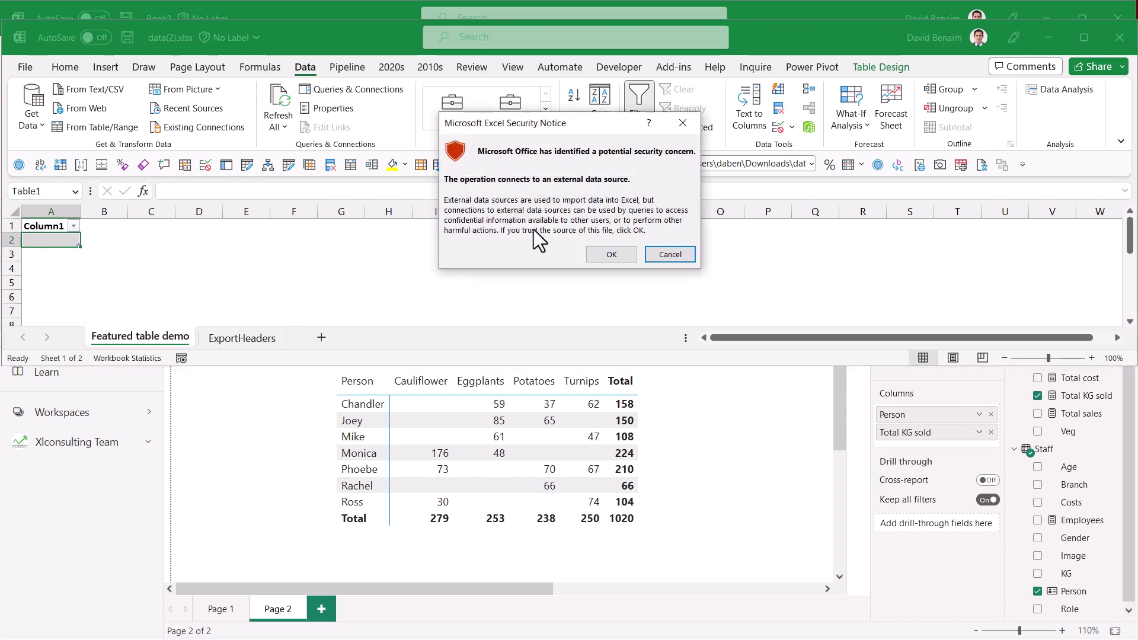
pyautogui.click(601, 248)
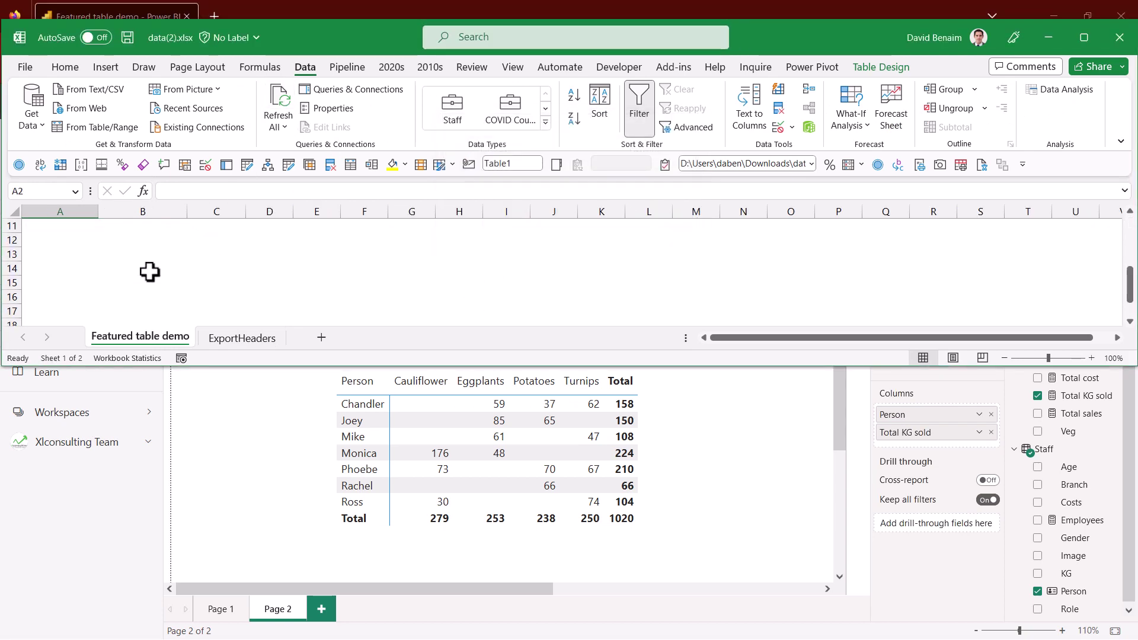
pyautogui.click(165, 249)
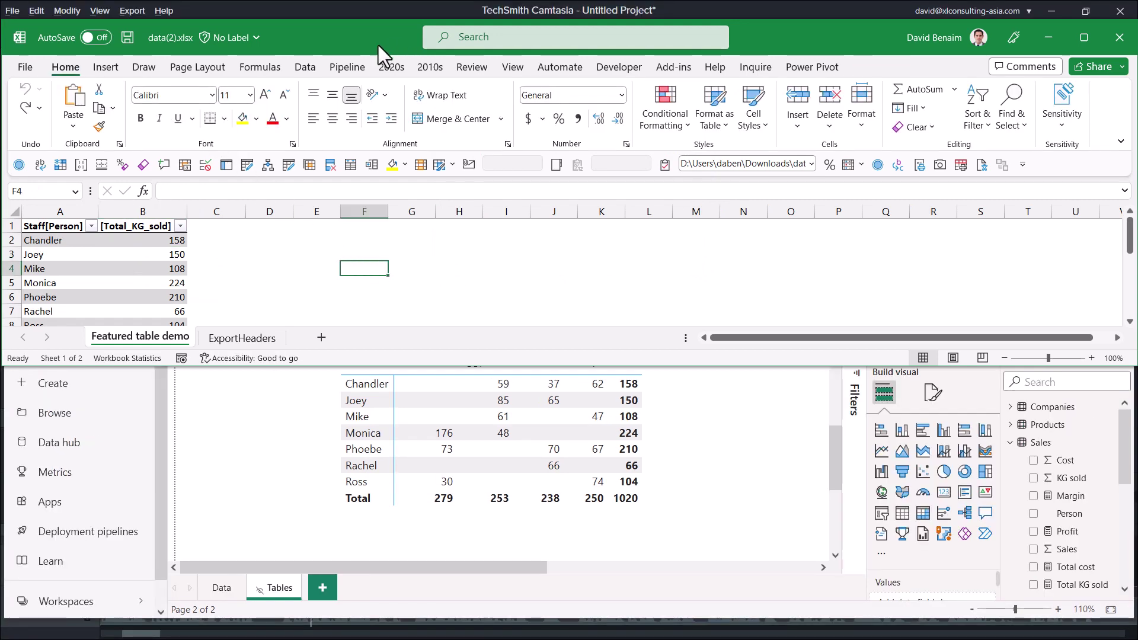
# Step: Open the Power BI connection's properties on the Definition tab
pyautogui.click(315, 64)
pyautogui.click(350, 90)
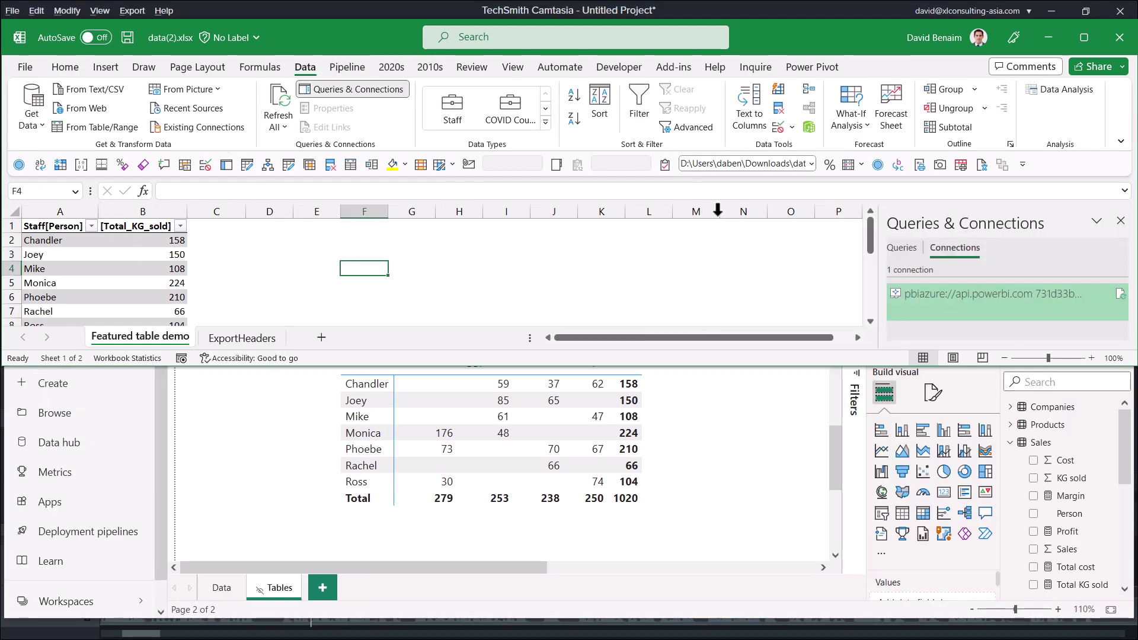
pyautogui.doubleClick(941, 304)
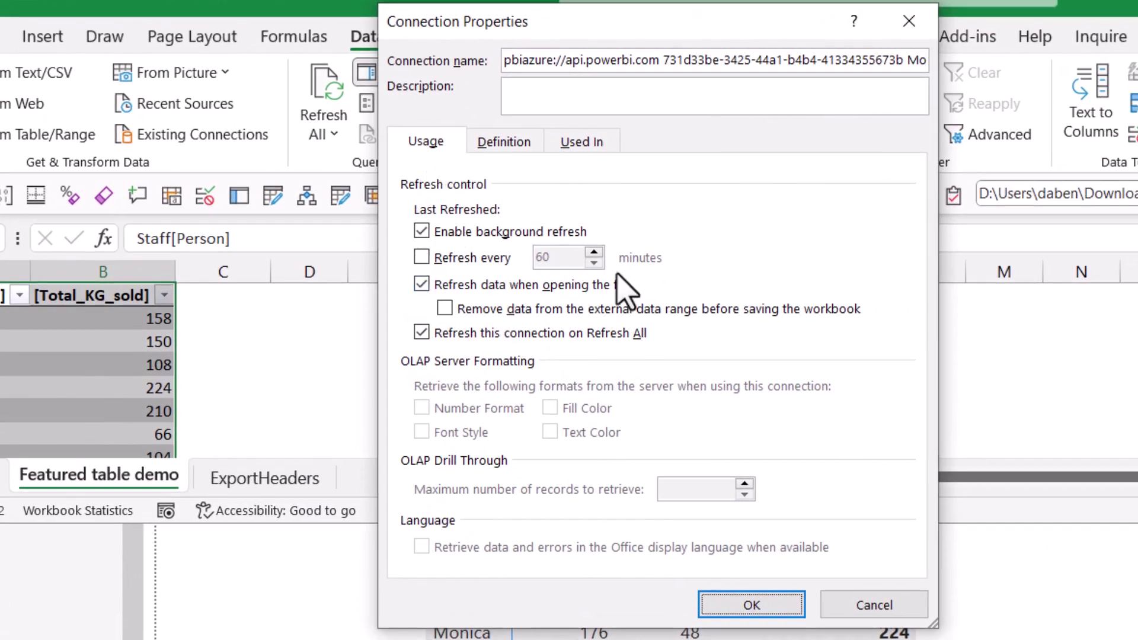
pyautogui.click(511, 146)
# Step: Edit the DAX command text so Total_KG_sold becomes Total KG sold, and apply it
pyautogui.click(521, 427)
pyautogui.moveTo(524, 425); pyautogui.dragTo(774, 474)
pyautogui.click(772, 480)
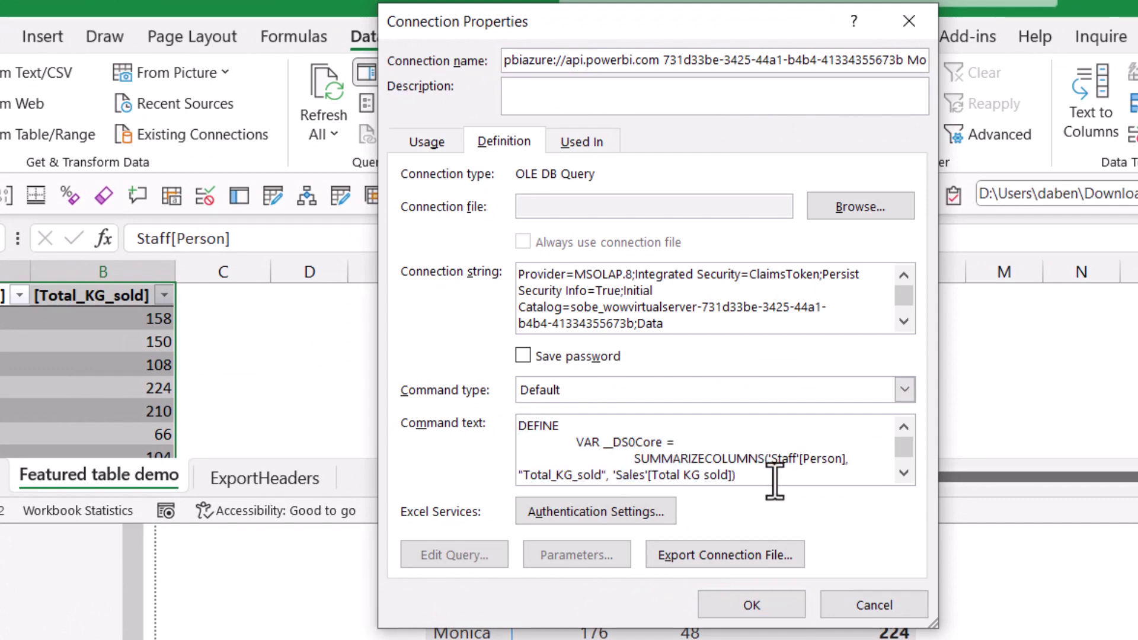
pyautogui.press('Return')
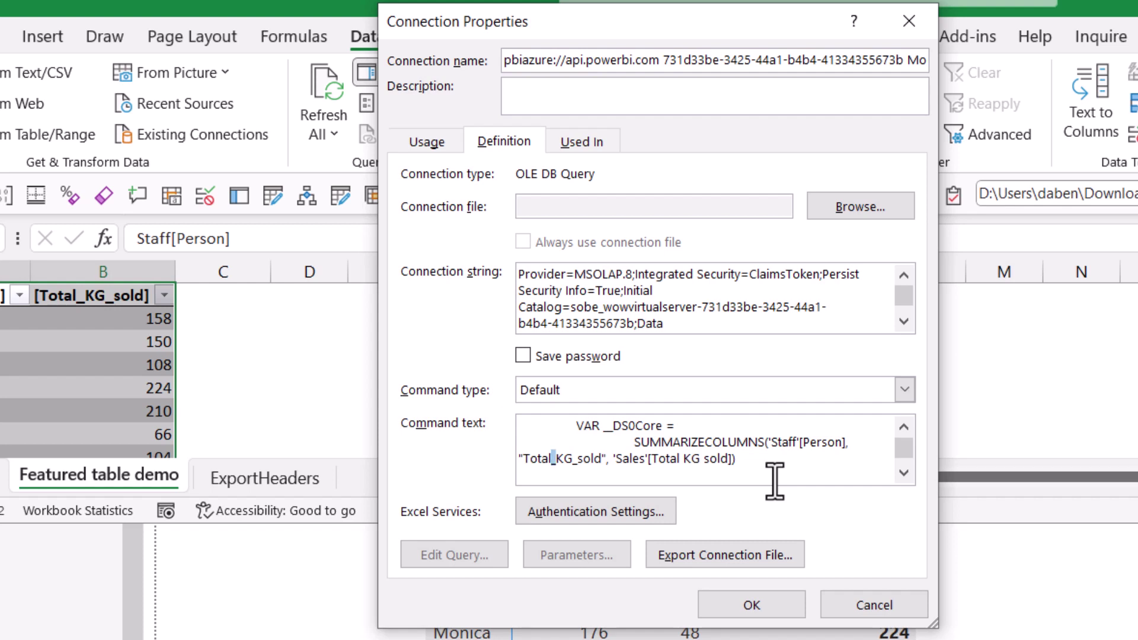
pyautogui.press('Right')
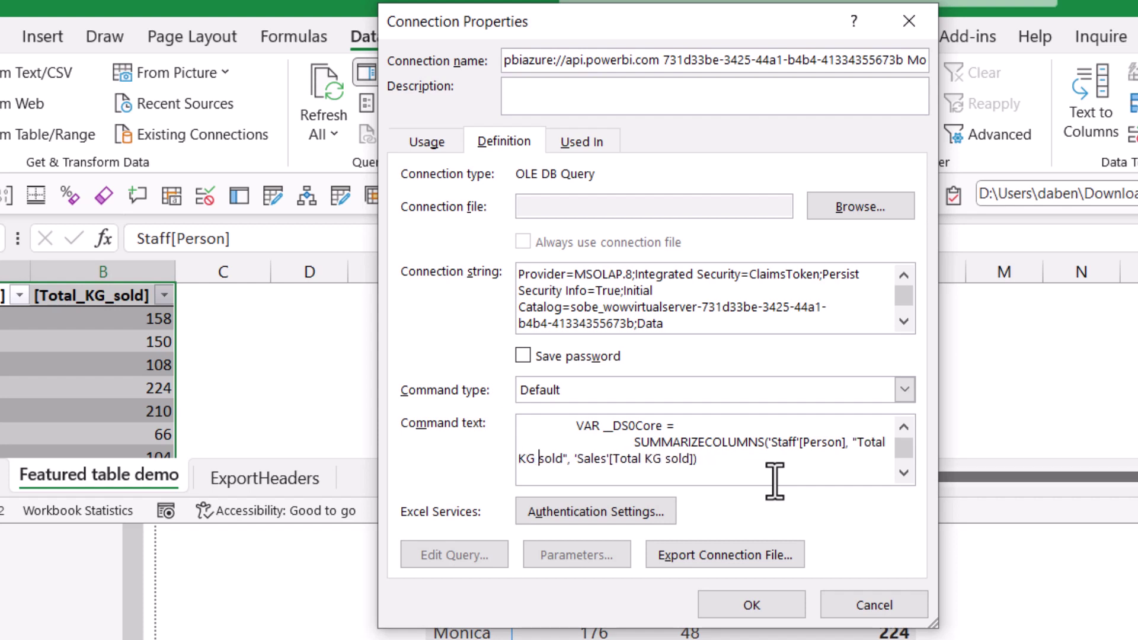
pyautogui.click(751, 605)
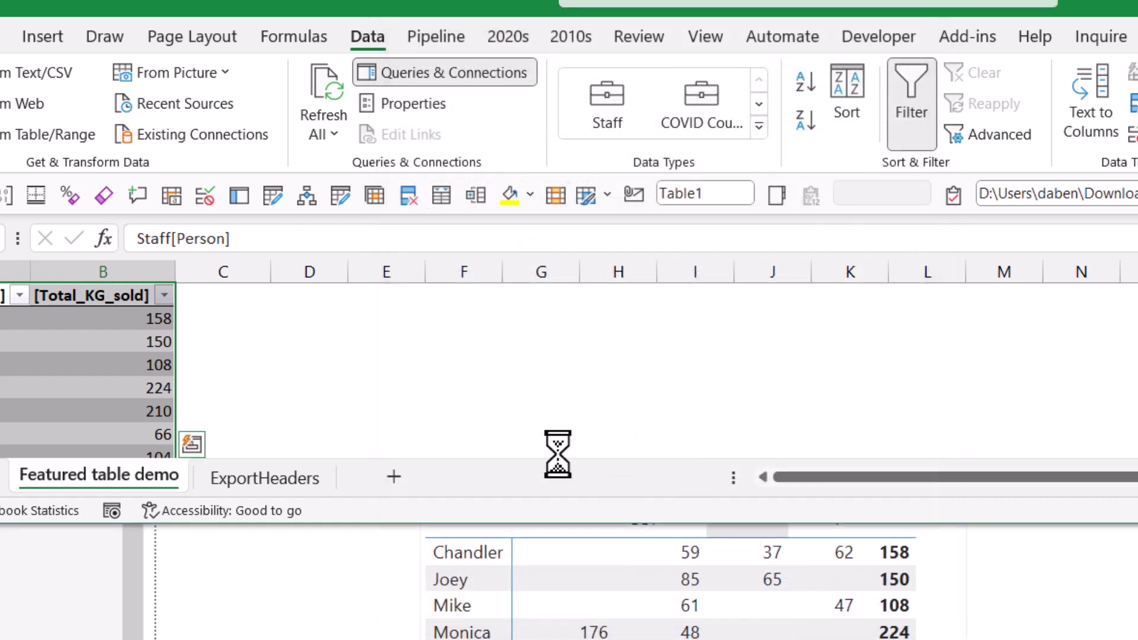
# Step: Check the renamed Total KG sold column and select cell E2
pyautogui.click(97, 297)
pyautogui.click(107, 322)
pyautogui.click(100, 363)
pyautogui.click(95, 286)
pyautogui.click(295, 314)
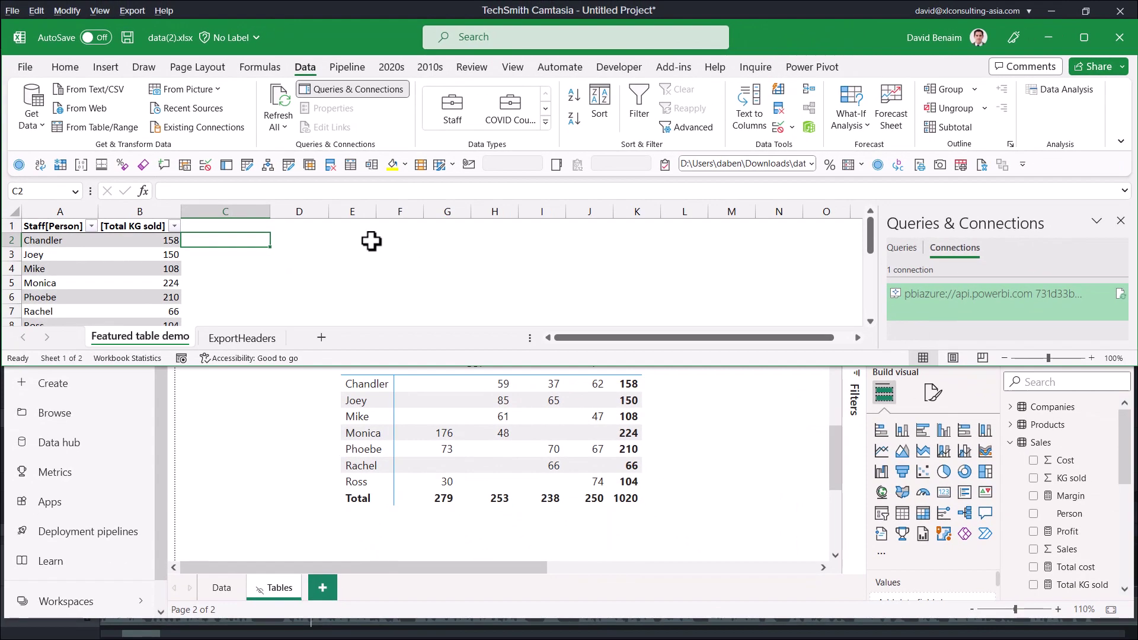
pyautogui.click(372, 241)
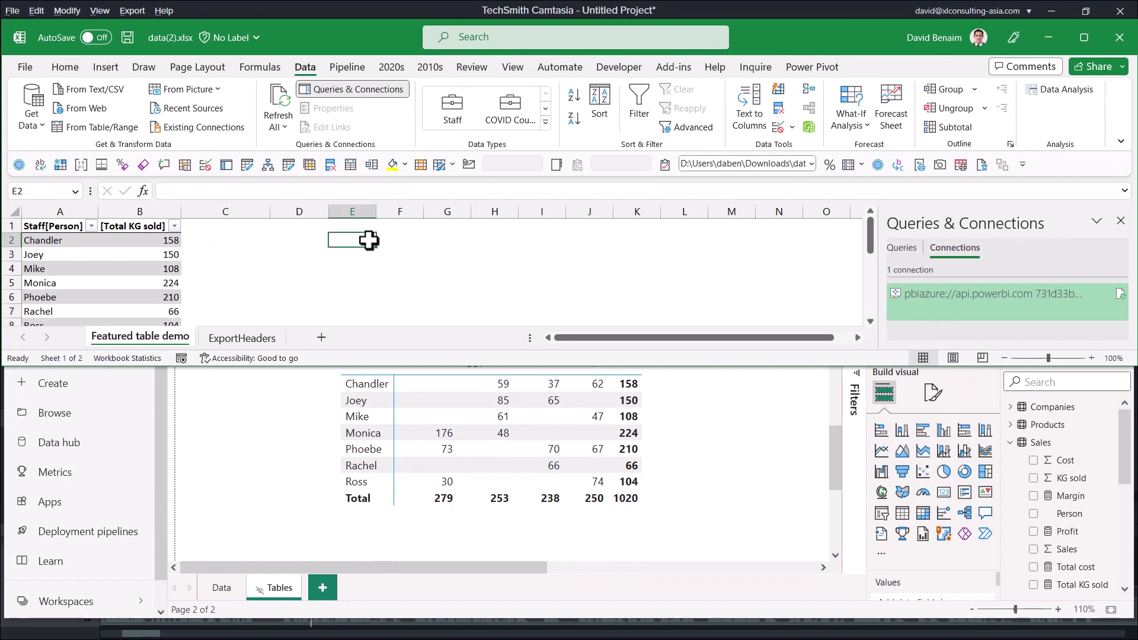
# Step: Paste the DAX query into E2, then export the vegetable matrix as live-connected summarized data
pyautogui.hotkey('ctrl', 'v')
pyautogui.click(351, 254)
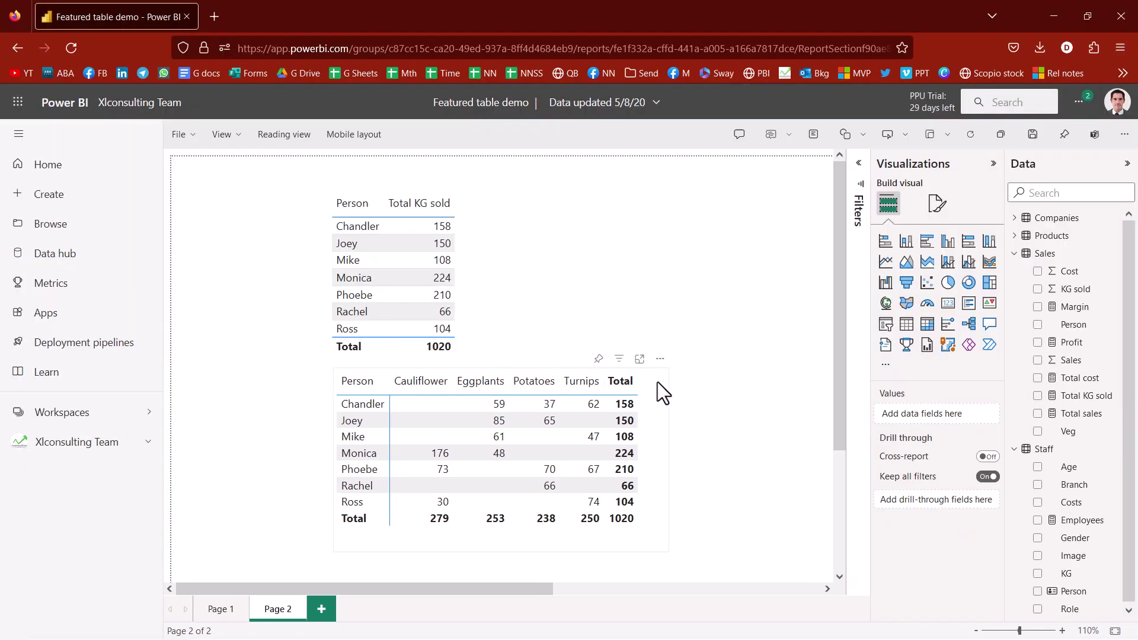
pyautogui.click(653, 384)
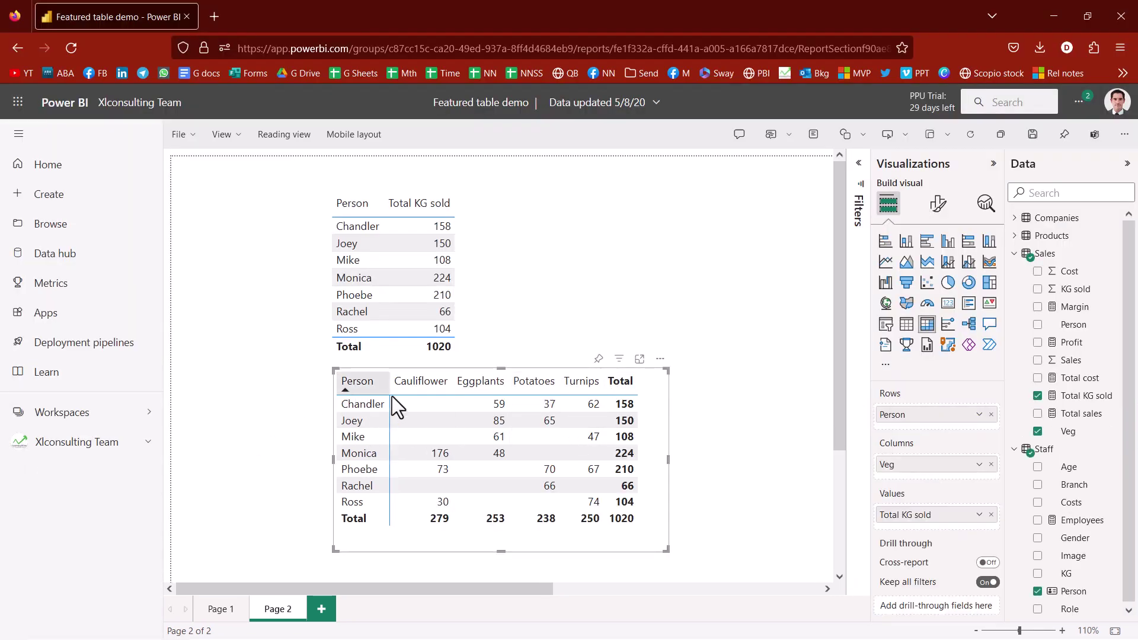
pyautogui.click(660, 359)
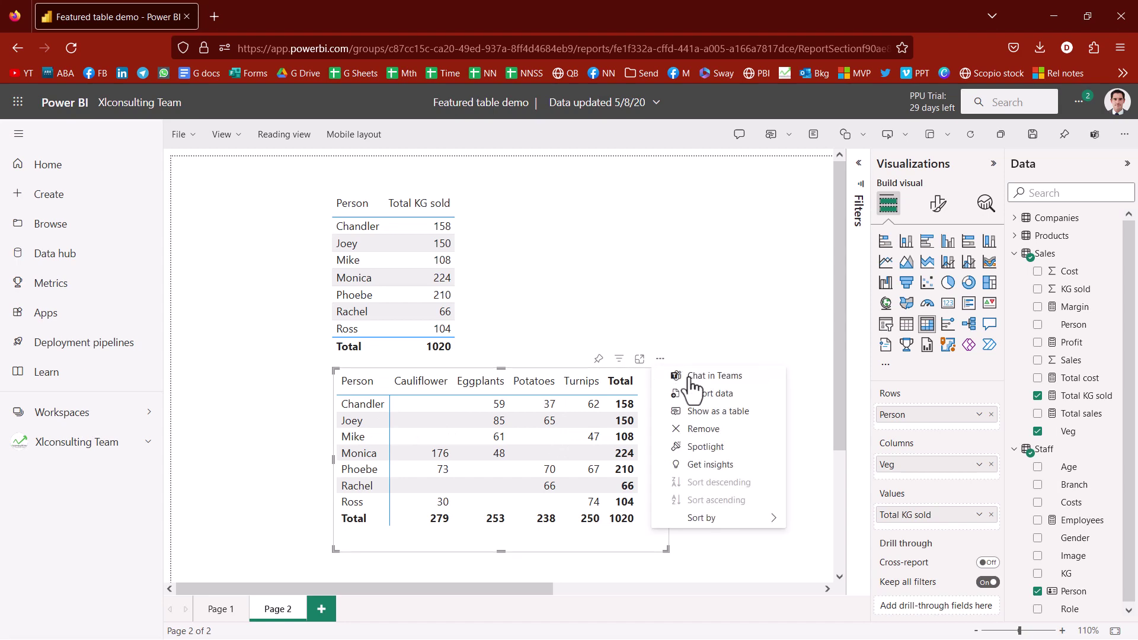
pyautogui.click(720, 394)
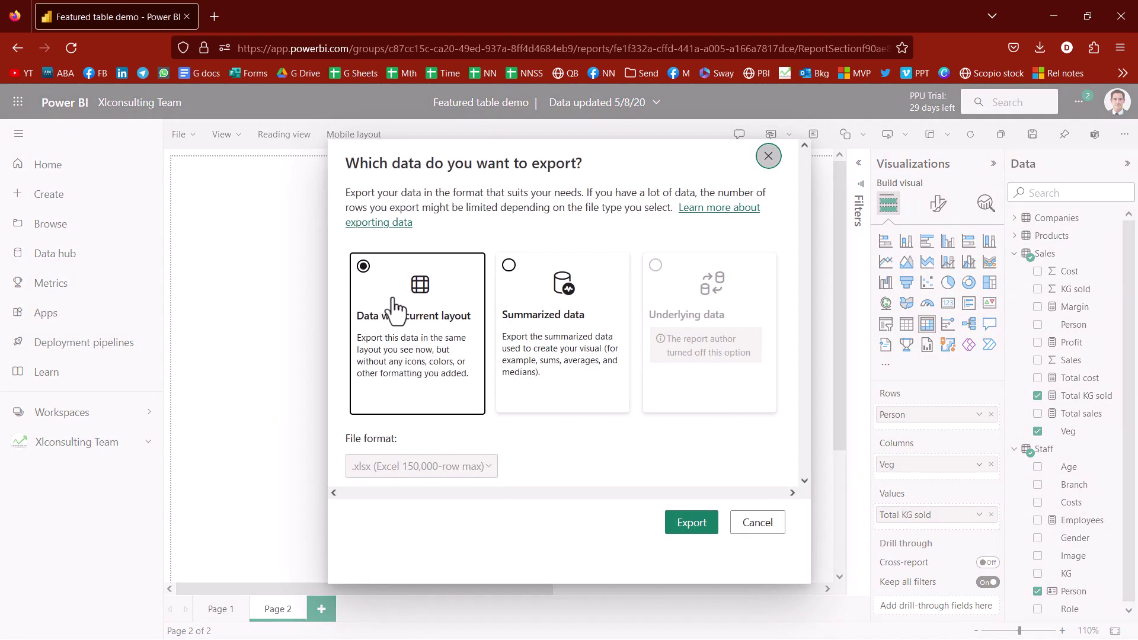
pyautogui.click(534, 305)
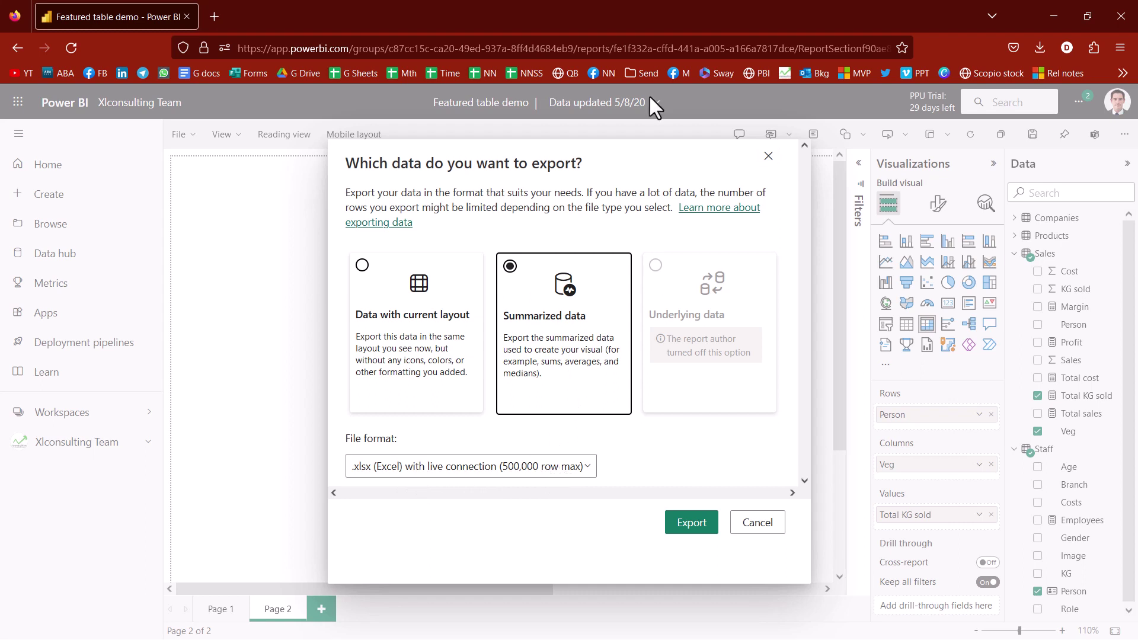
pyautogui.moveTo(649, 151); pyautogui.dragTo(677, 225)
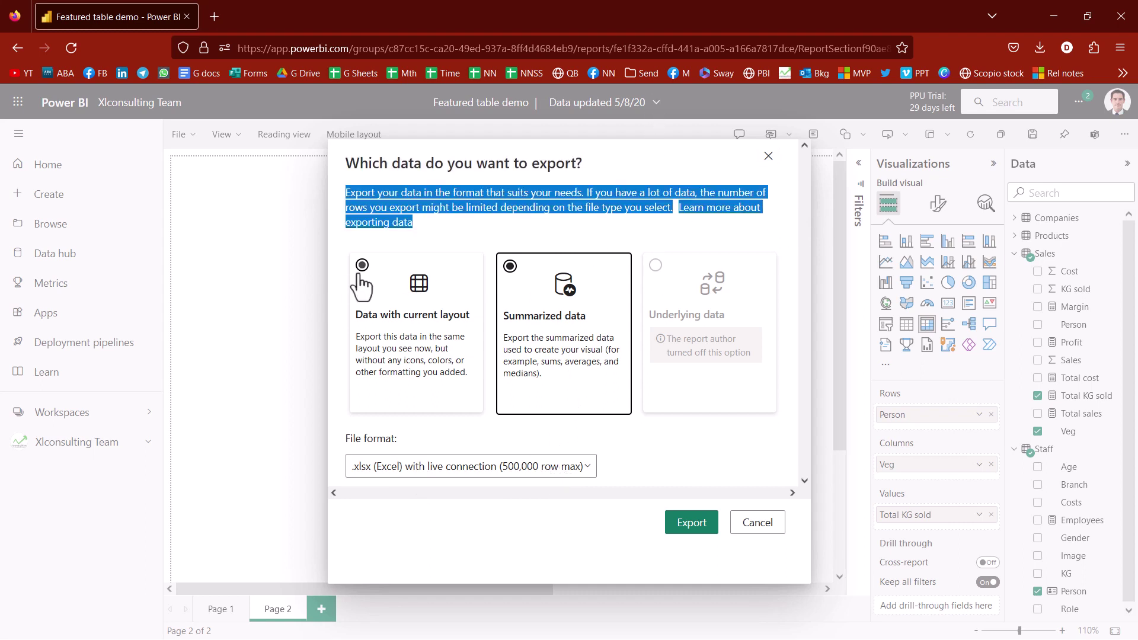
pyautogui.click(583, 236)
pyautogui.click(685, 533)
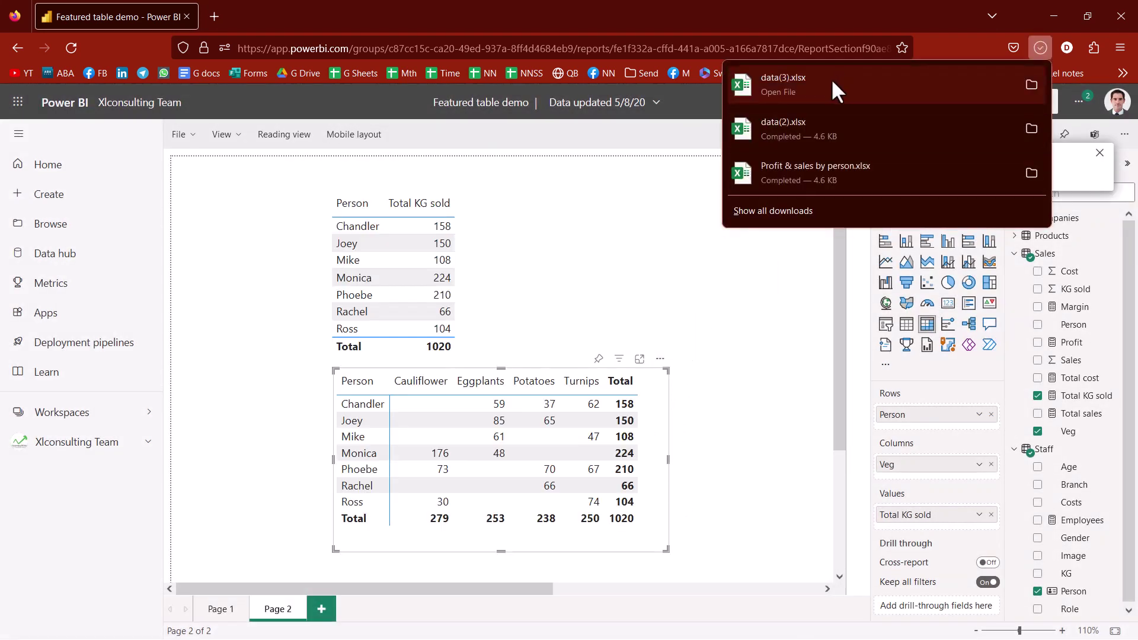
# Step: Export the vegetable matrix again with its current layout and open data(4).xlsx
pyautogui.click(659, 360)
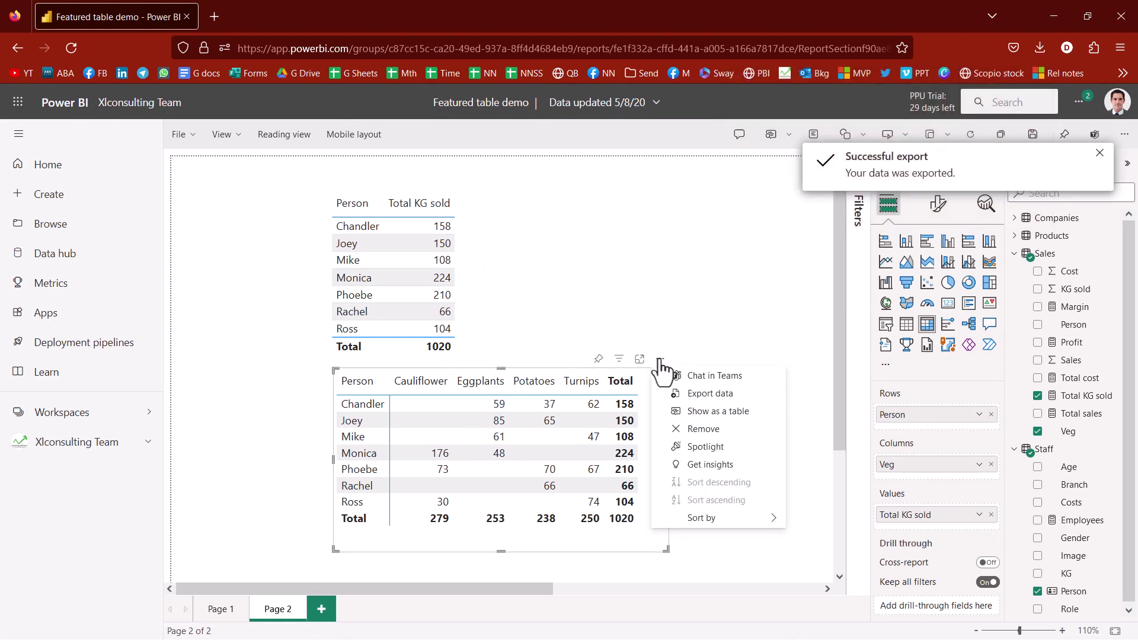
pyautogui.click(709, 400)
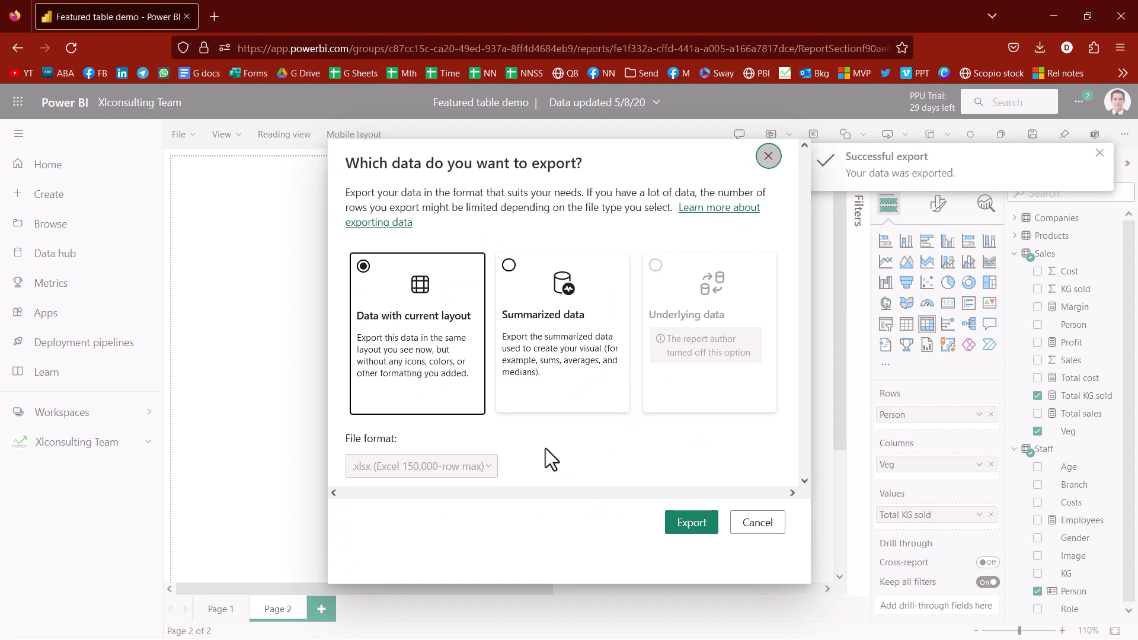
pyautogui.click(700, 525)
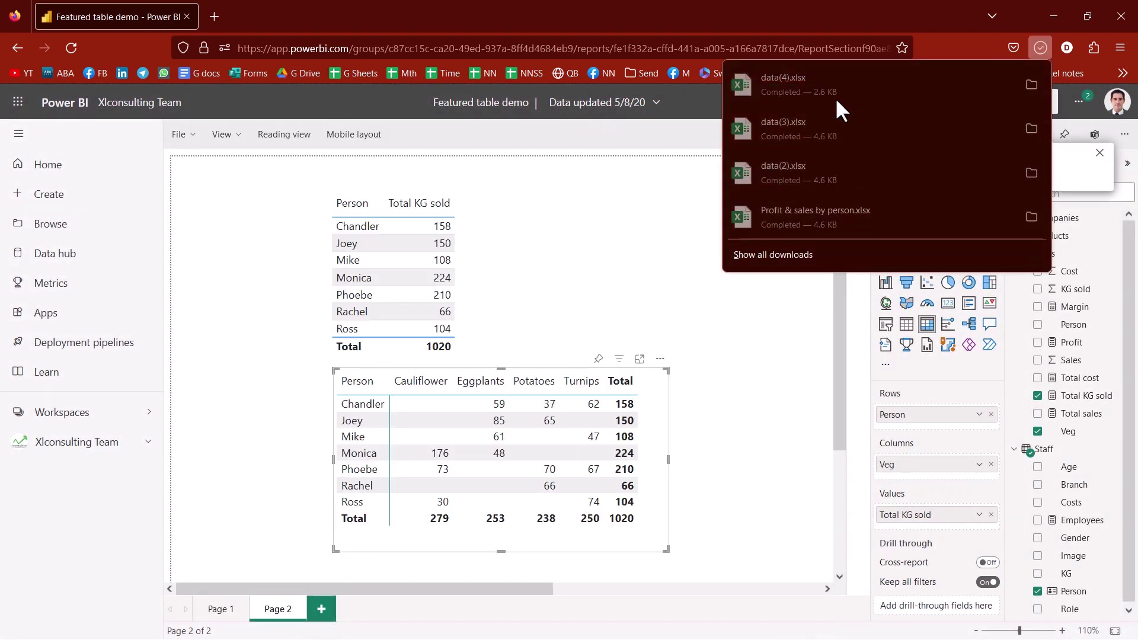
pyautogui.click(838, 87)
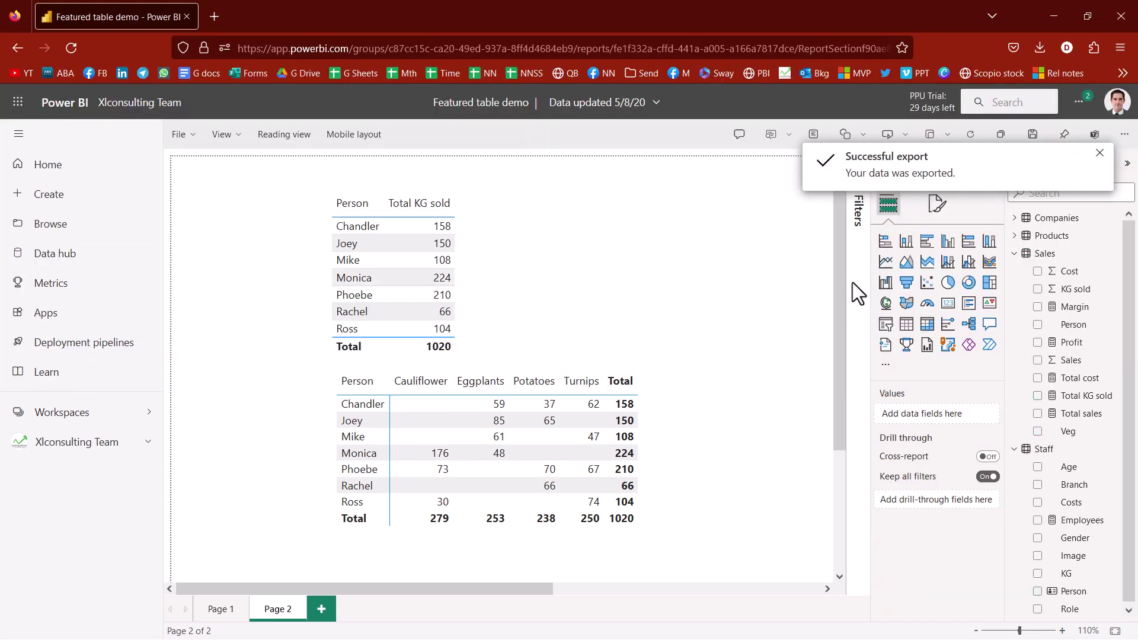
# Step: Open data(3).xlsx from the downloads list and refresh its Power BI connection, allowing the source
pyautogui.hotkey('ctrl', 'shift', 'y')
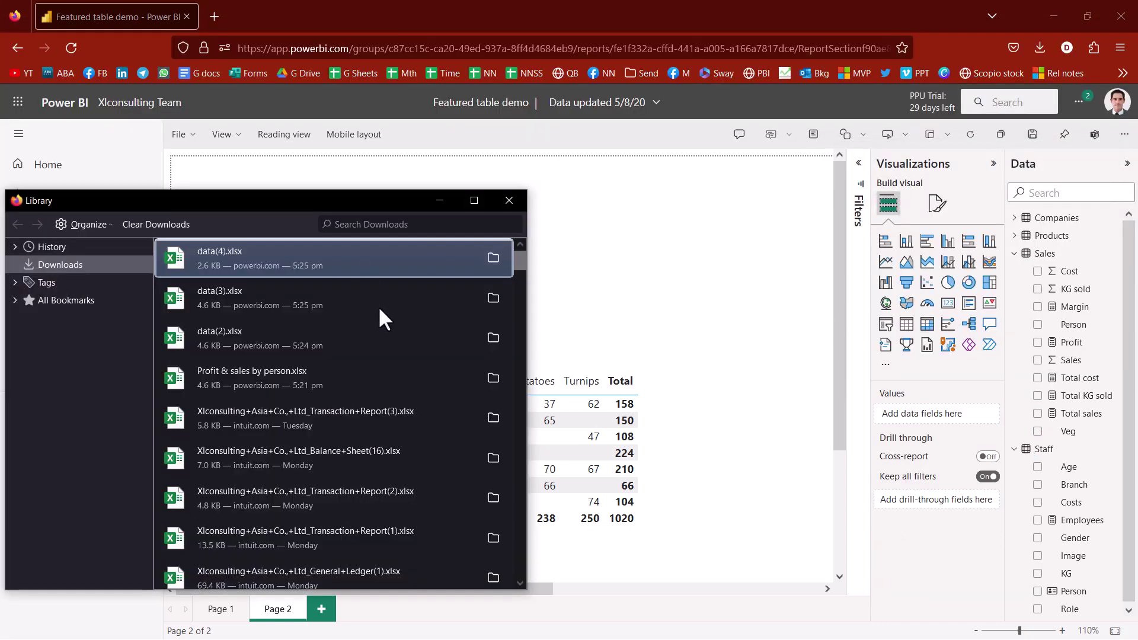
pyautogui.doubleClick(318, 302)
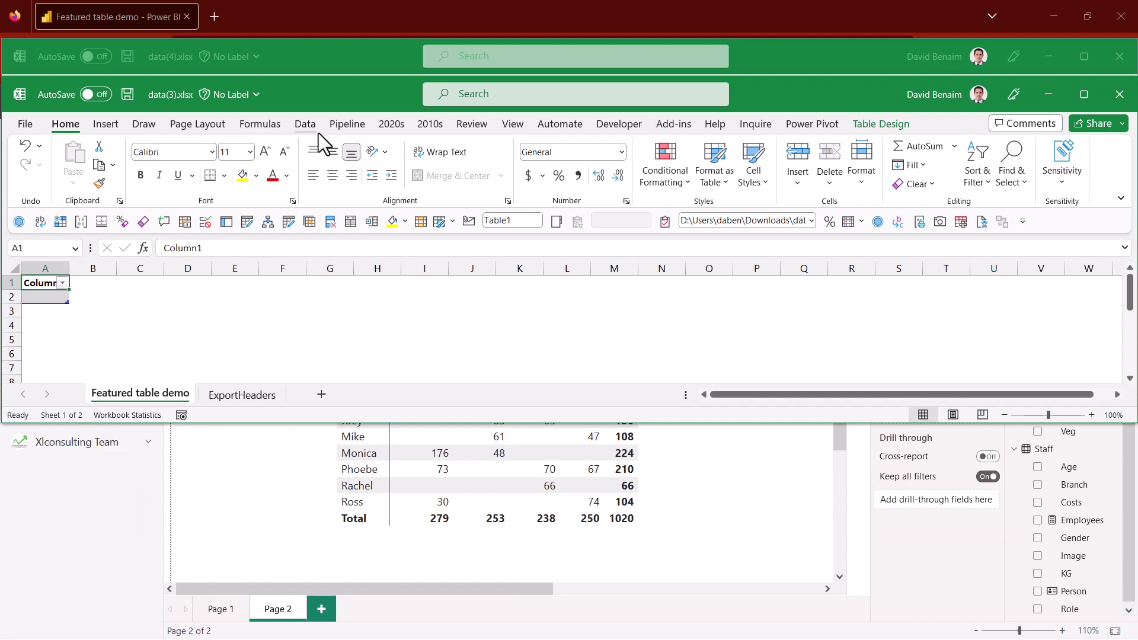
pyautogui.click(303, 127)
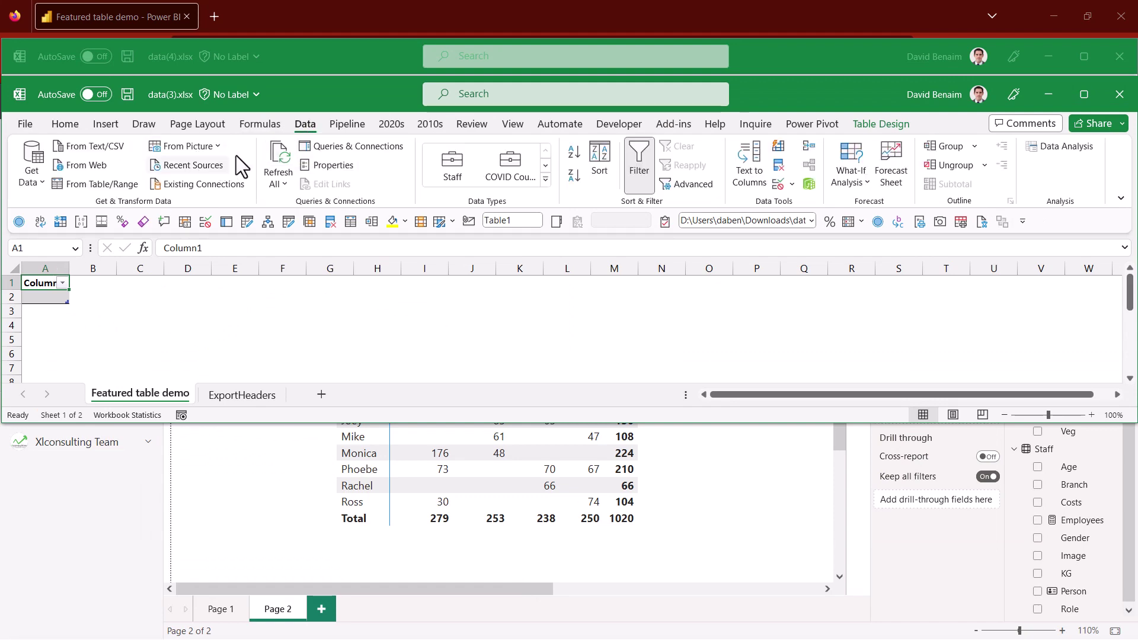
pyautogui.click(276, 159)
pyautogui.click(610, 309)
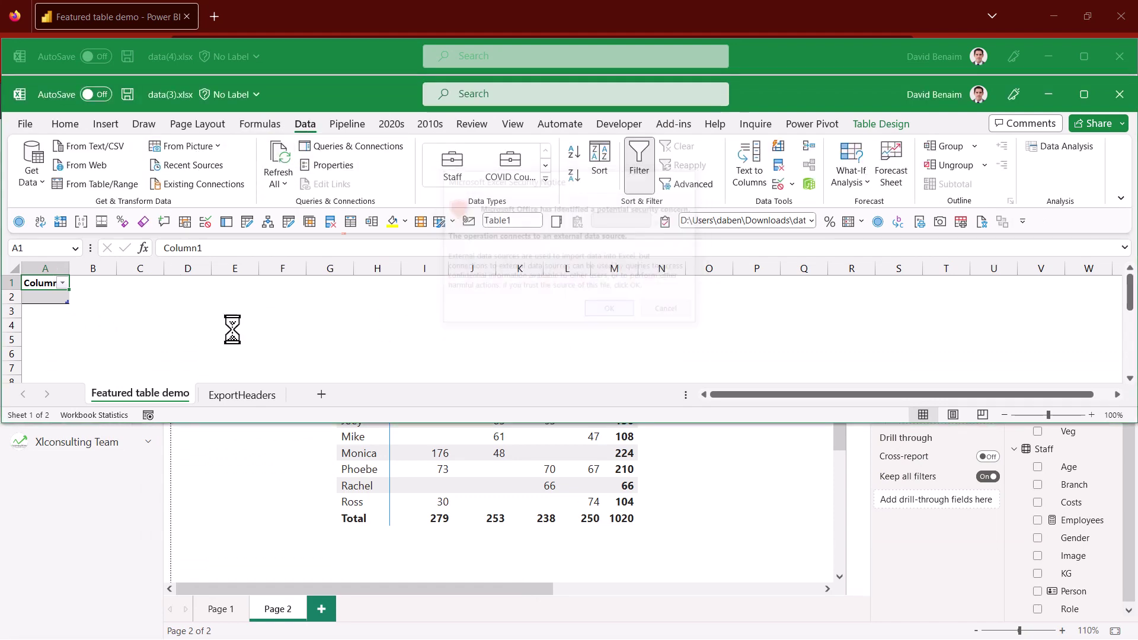
# Step: Browse the refreshed Person, Veg and KG sold table, then select empty cell G2
pyautogui.scroll(-3, 92, 323)
pyautogui.scroll(3, 95, 322)
pyautogui.click(133, 302)
pyautogui.click(139, 336)
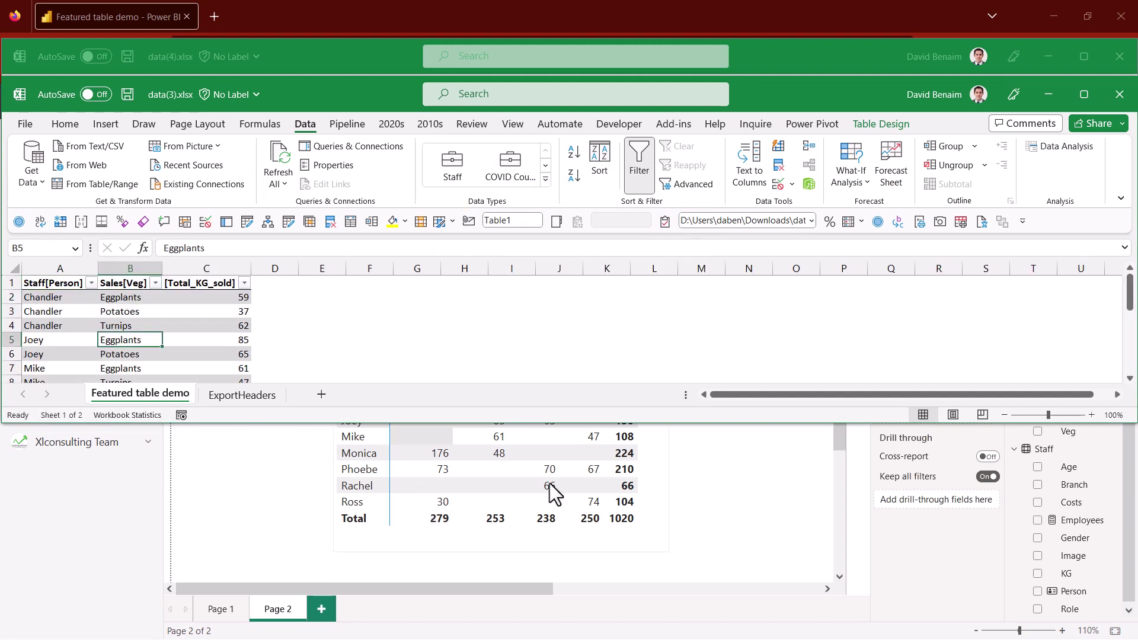
pyautogui.click(401, 298)
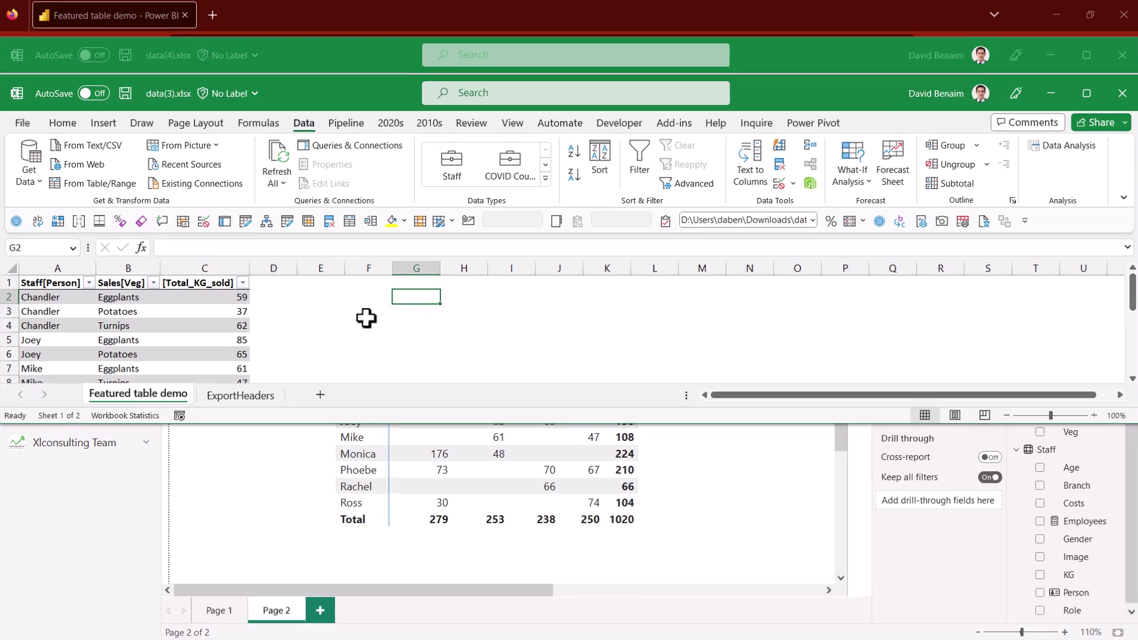
# Step: Enter Ross, Rachel, Monica and Chandler in G2:G5
pyautogui.write('Ross')
pyautogui.press('Return')
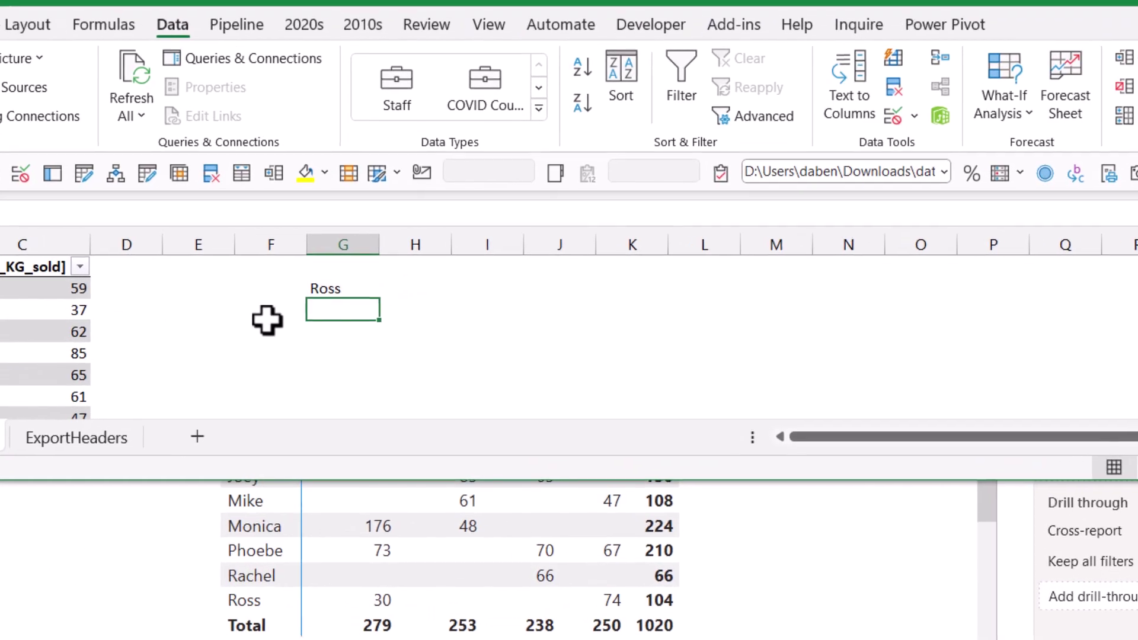
pyautogui.write('Rache')
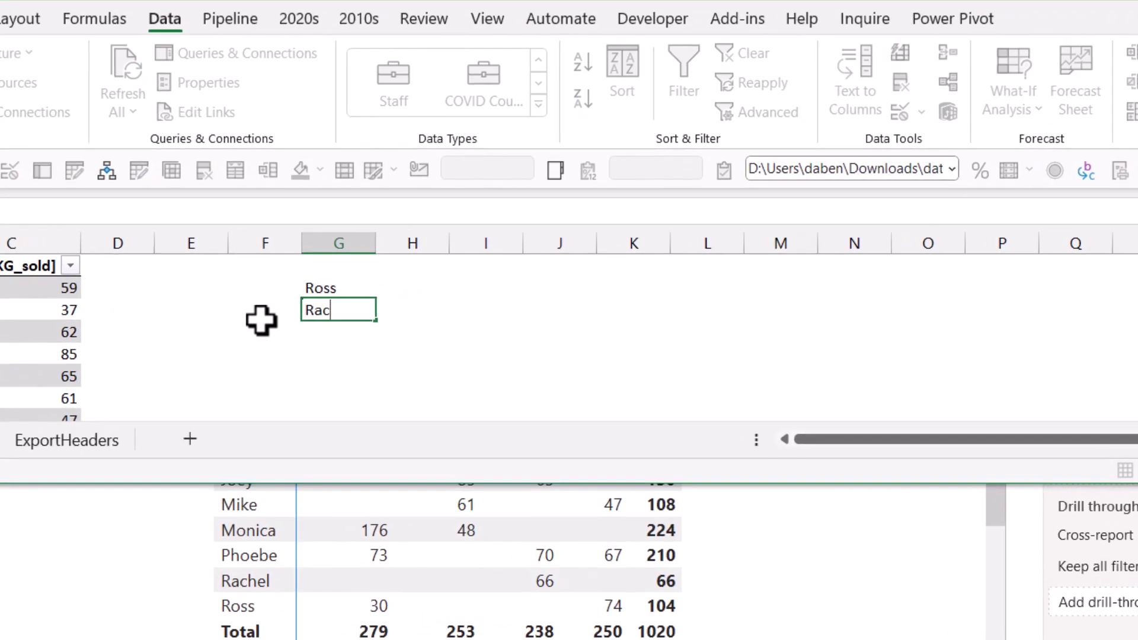
pyautogui.press('Return')
pyautogui.write('Monica')
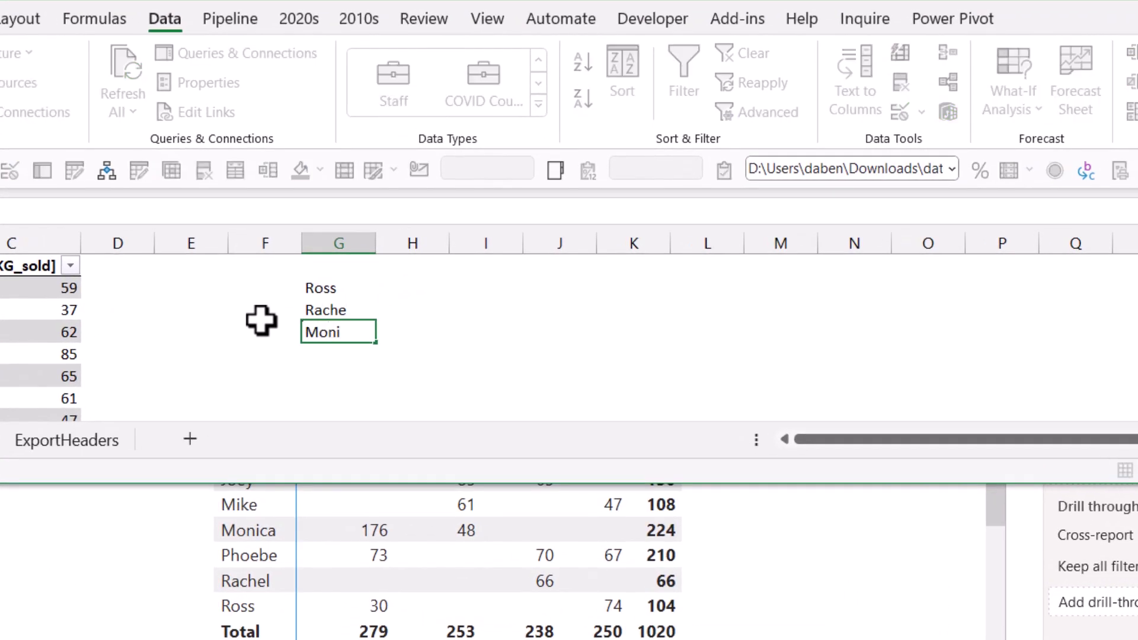
pyautogui.press('Return')
pyautogui.write('Chandler')
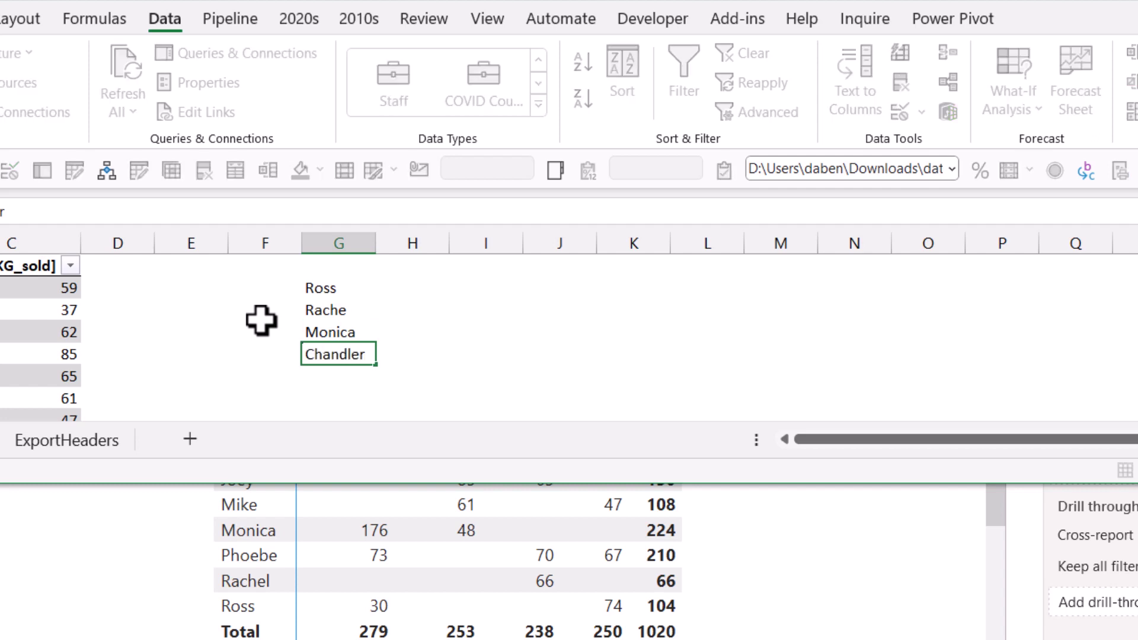
pyautogui.press('Return')
# Step: Convert G2:G5 to the Staff data type, widen column G, and view Monica's card
pyautogui.moveTo(318, 287); pyautogui.dragTo(351, 359)
pyautogui.click(393, 91)
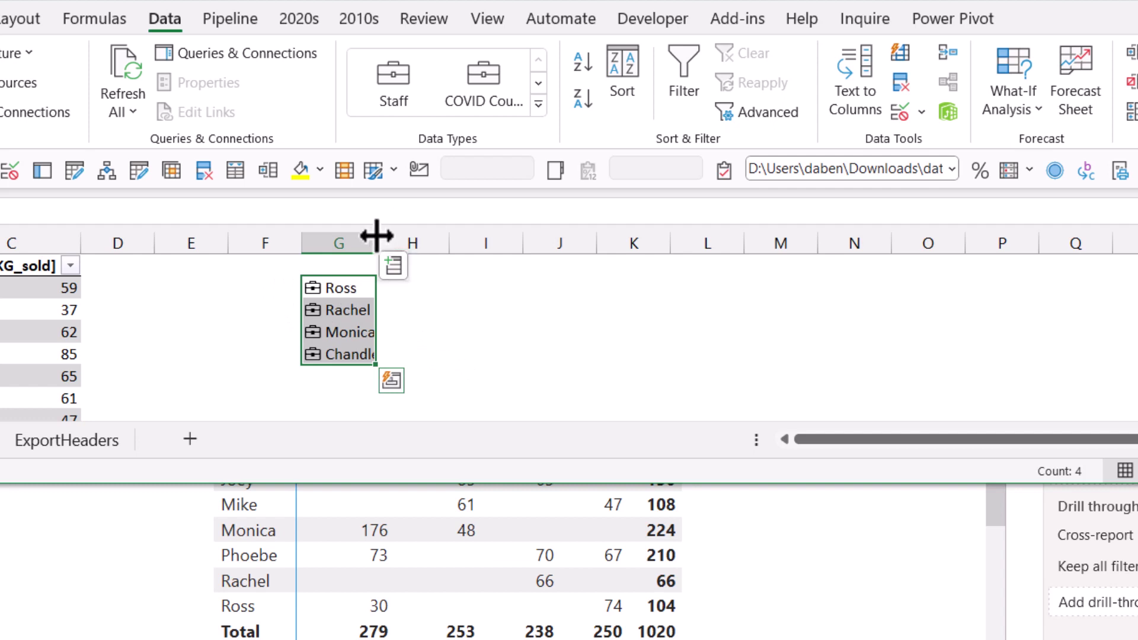
pyautogui.moveTo(377, 236); pyautogui.dragTo(418, 235)
pyautogui.click(306, 335)
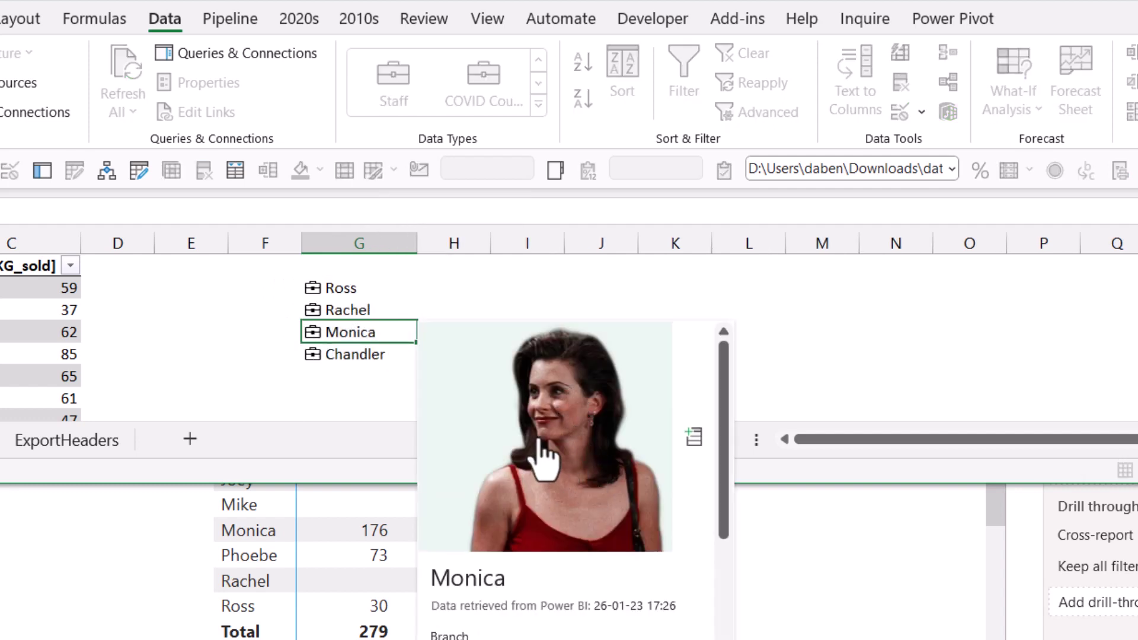
pyautogui.scroll(-7, 554, 459)
pyautogui.scroll(7, 543, 563)
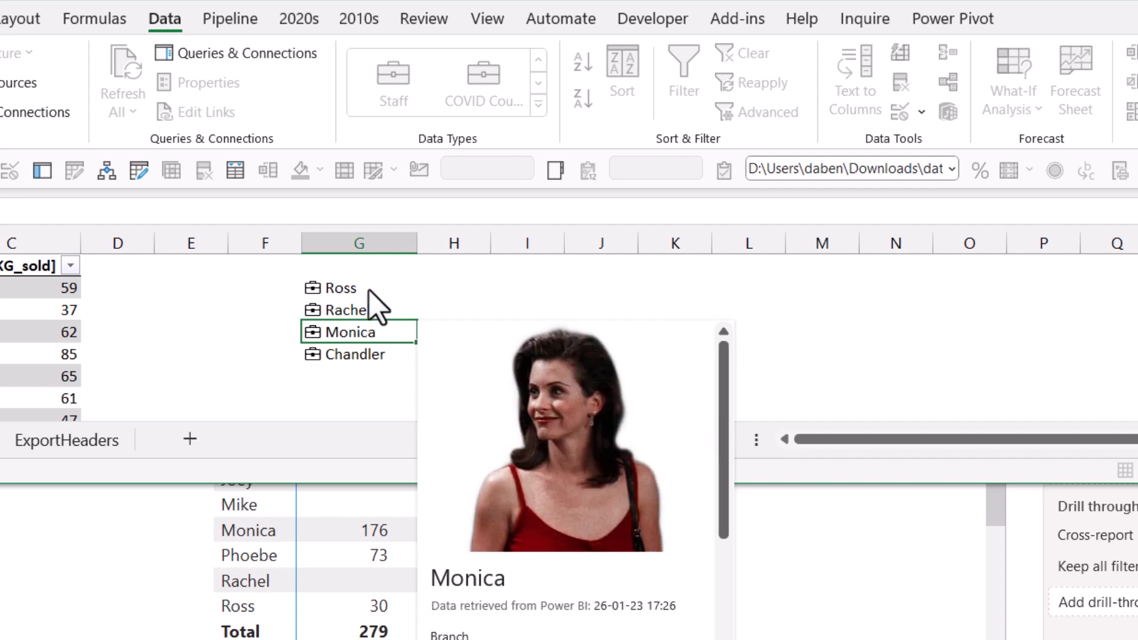
# Step: Insert the Costs and Image fields beside the four linked staff names
pyautogui.moveTo(368, 287); pyautogui.dragTo(376, 350)
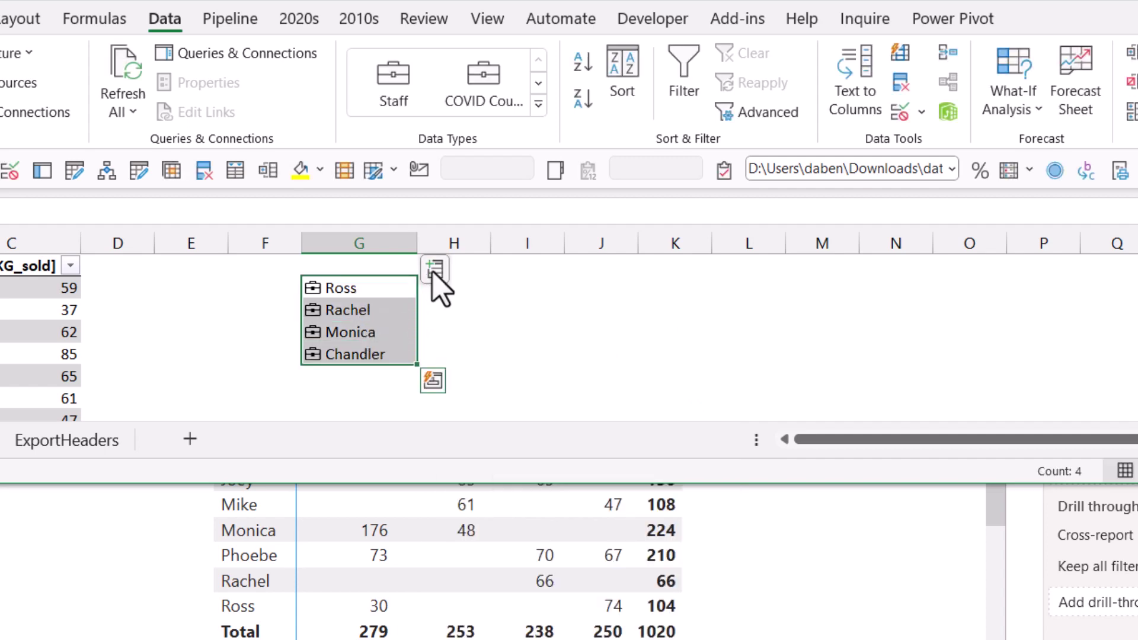
pyautogui.click(433, 271)
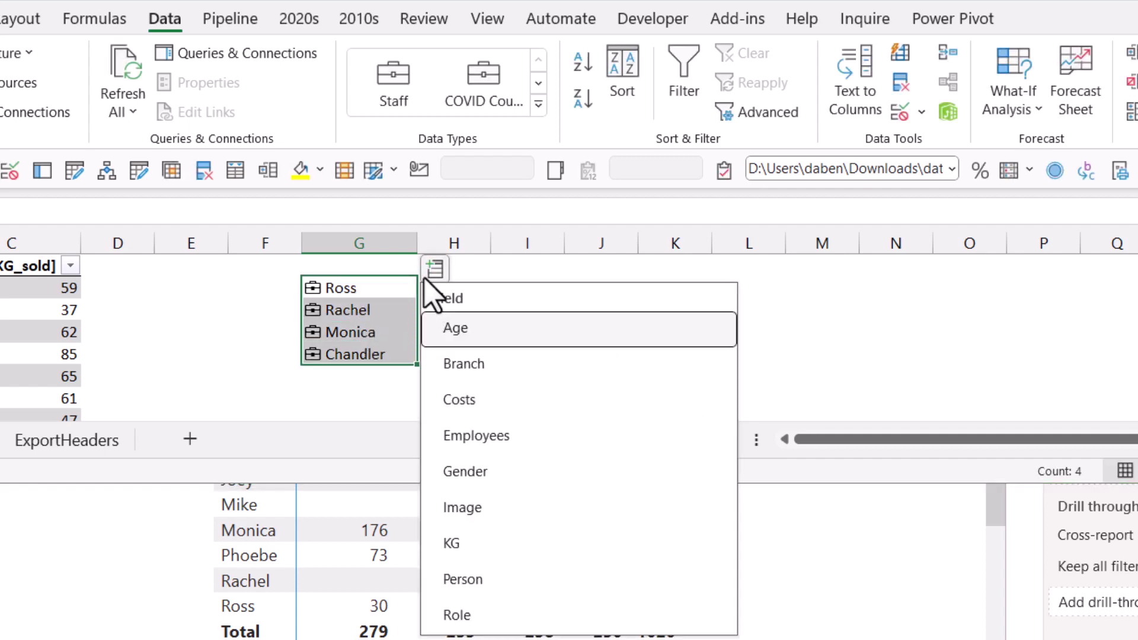
pyautogui.click(504, 413)
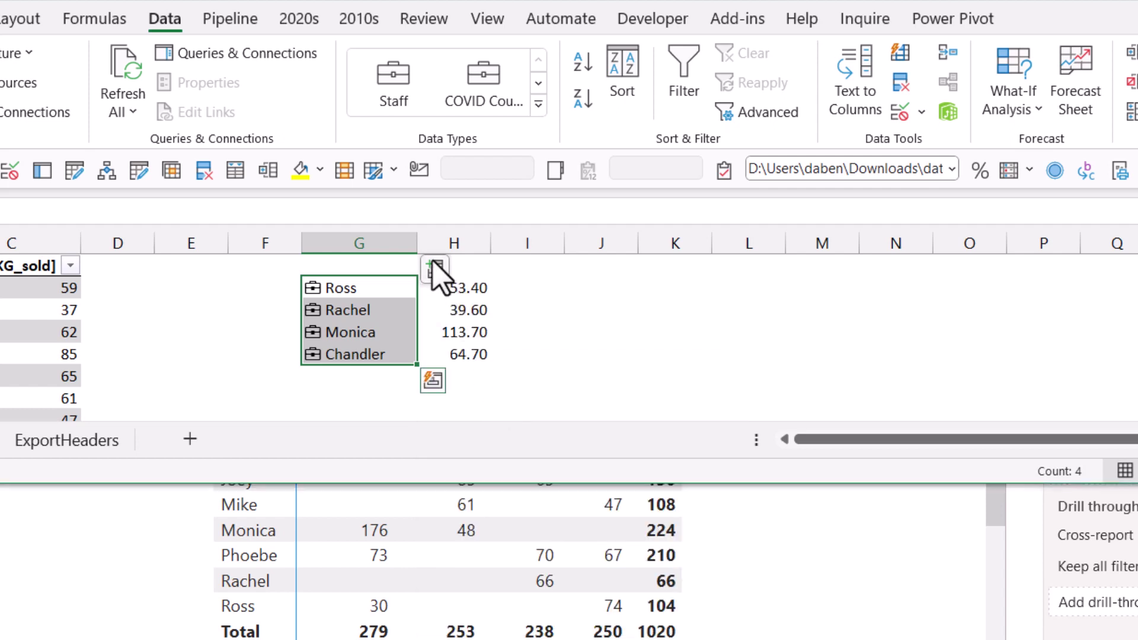
pyautogui.click(434, 268)
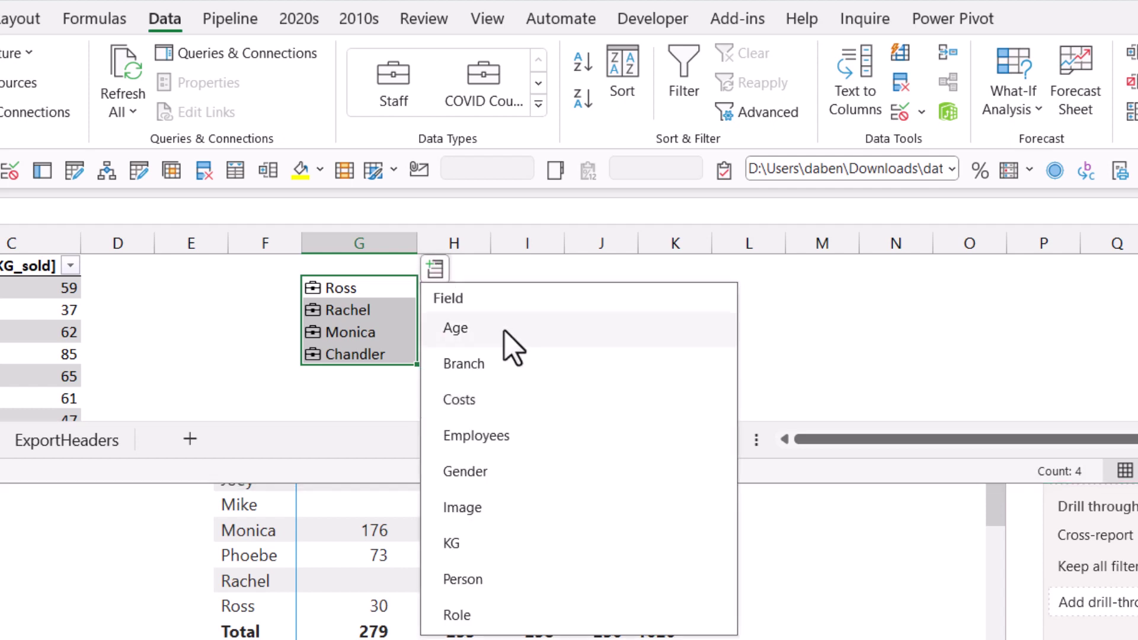
pyautogui.click(519, 522)
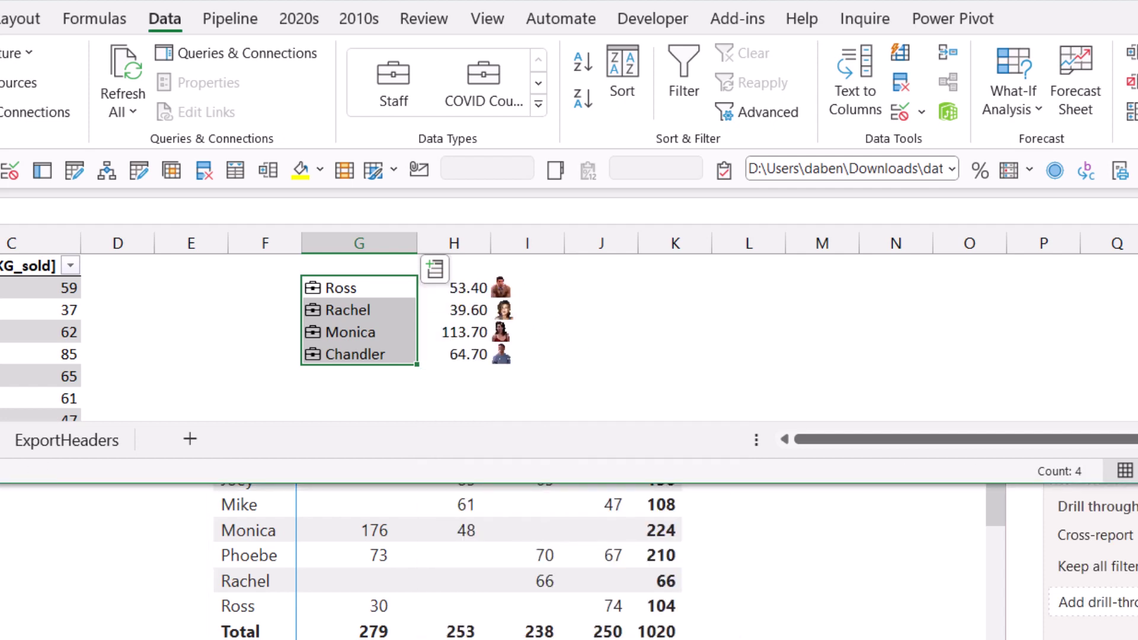
# Step: Increase the row height of the staff rows to enlarge the photos, then check the cells
pyautogui.hotkey('shift', 'space')
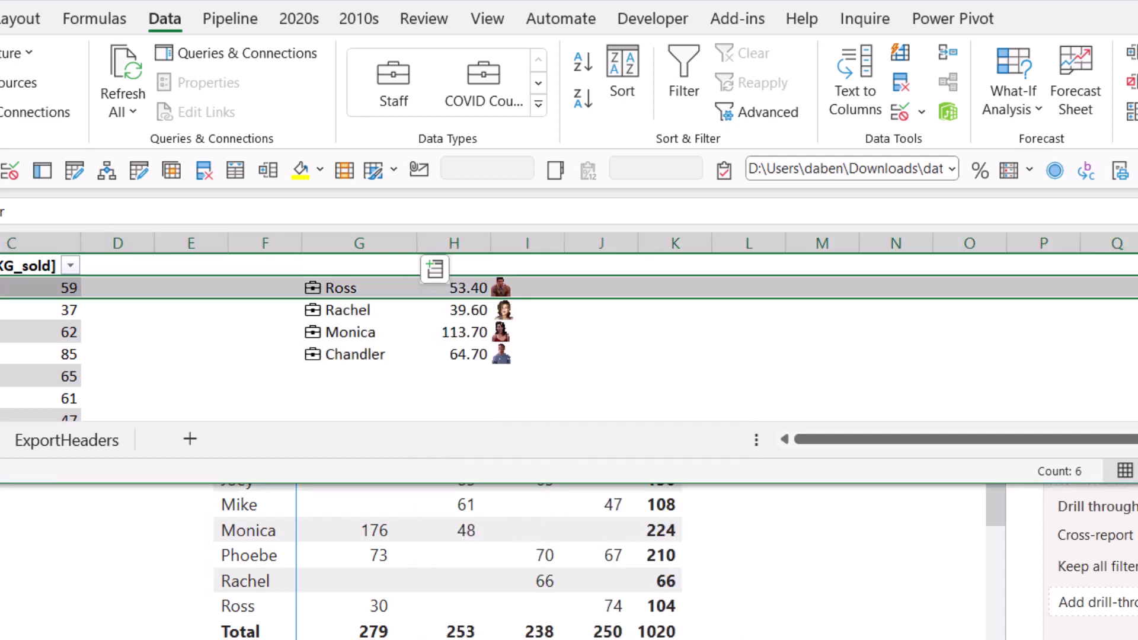
pyautogui.hotkey('shift', 'Down')
pyautogui.hotkey('shift', 'Down')
pyautogui.hotkey('shift', 'Down')
pyautogui.hotkey('shift', 'Down')
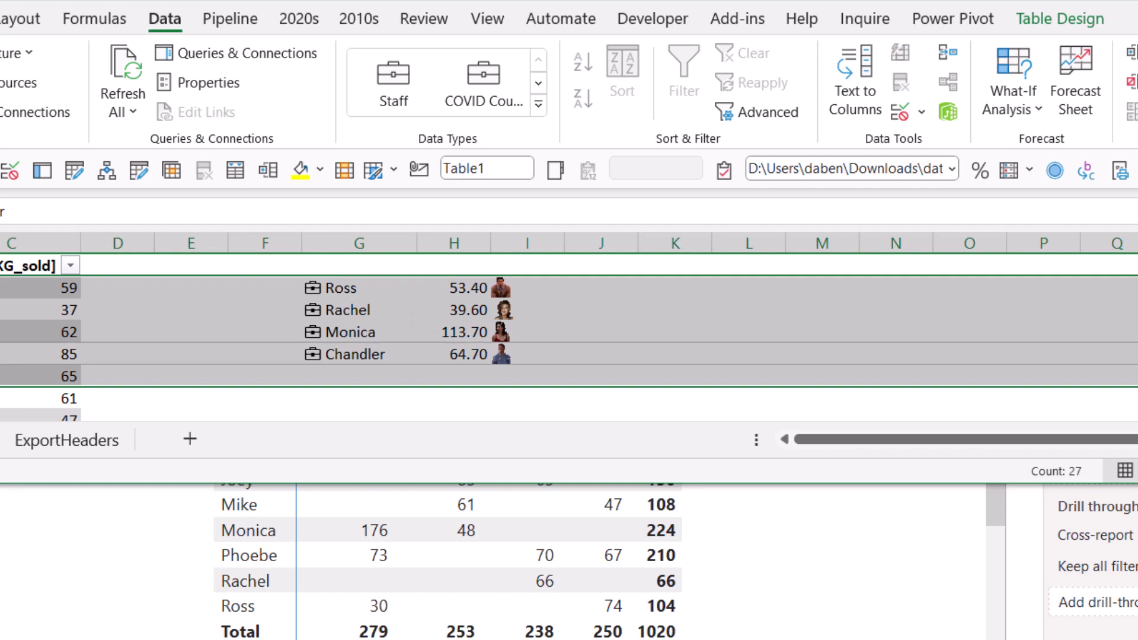
pyautogui.hotkey('alt', 'h')
pyautogui.press('o')
pyautogui.press('a')
pyautogui.click(508, 349)
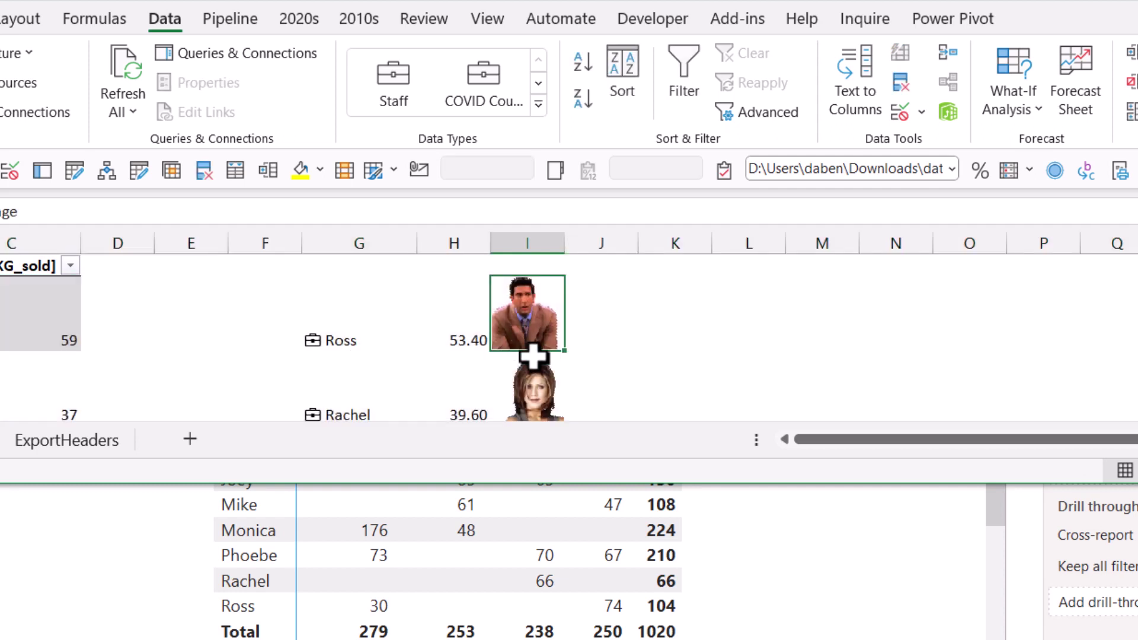
pyautogui.click(533, 363)
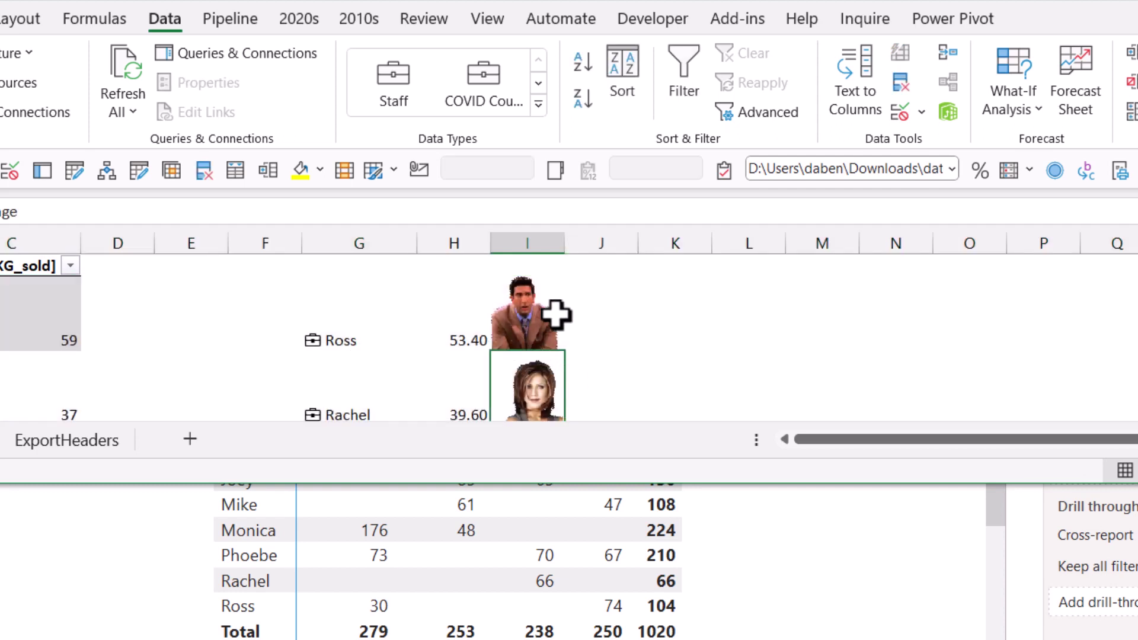
pyautogui.click(457, 310)
pyautogui.click(340, 318)
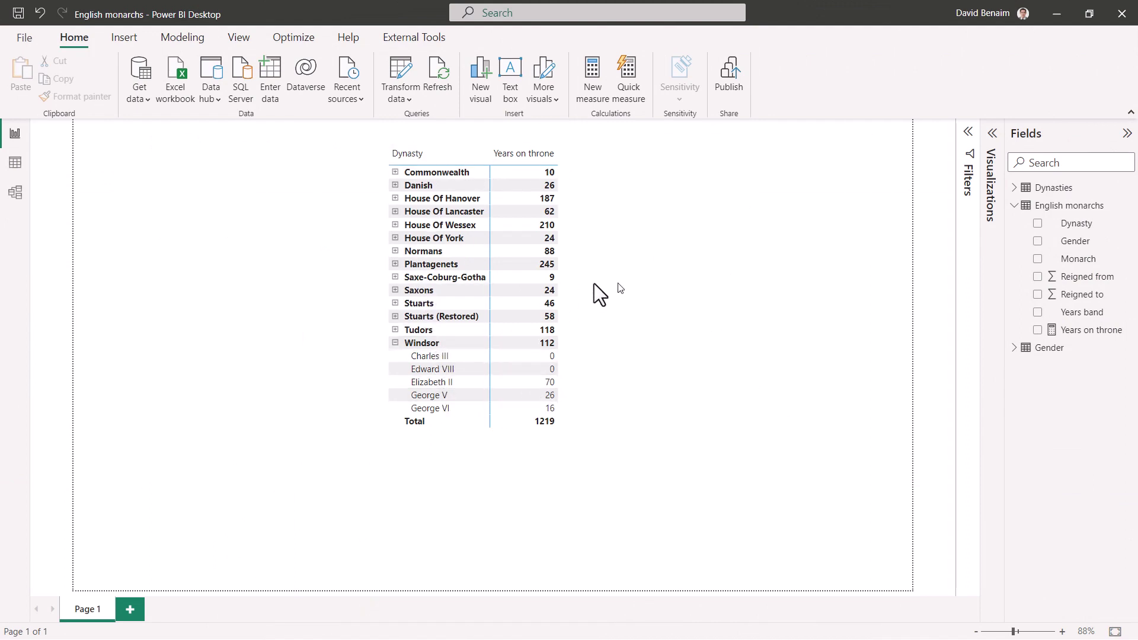
# Step: View the English monarchs table's rows and select its Gender and Dynasty columns
pyautogui.click(15, 160)
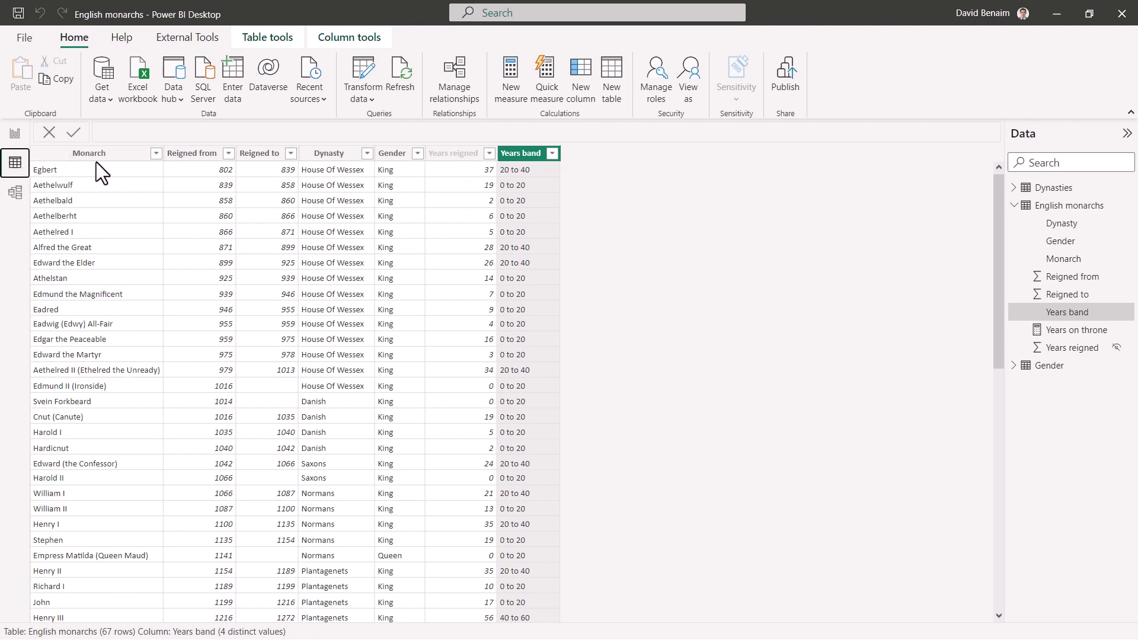
pyautogui.click(393, 159)
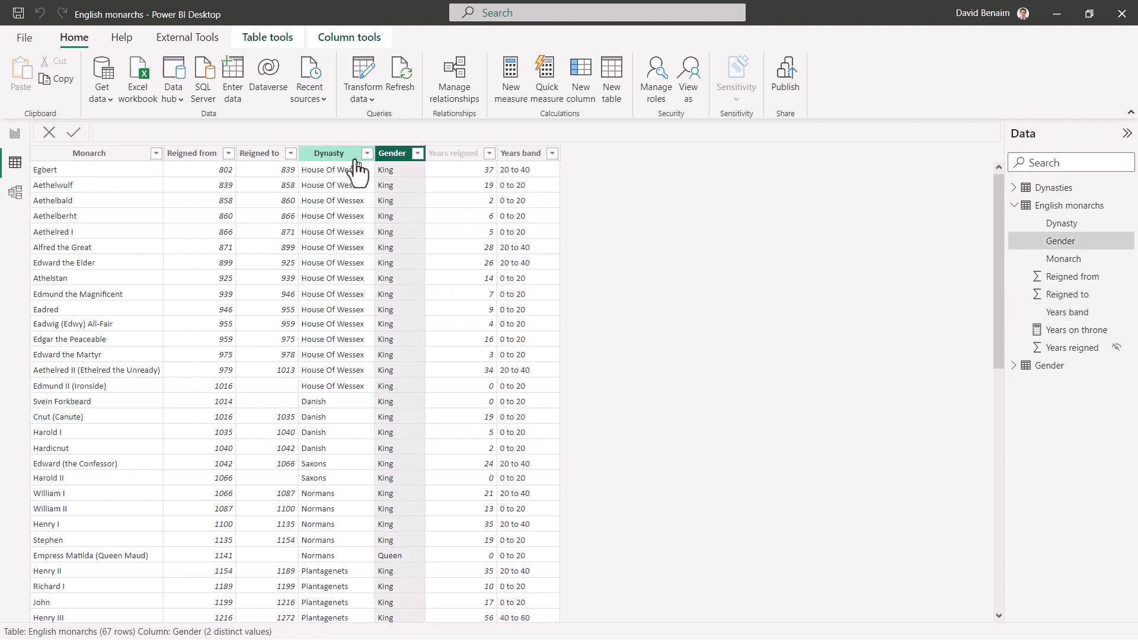
pyautogui.click(336, 163)
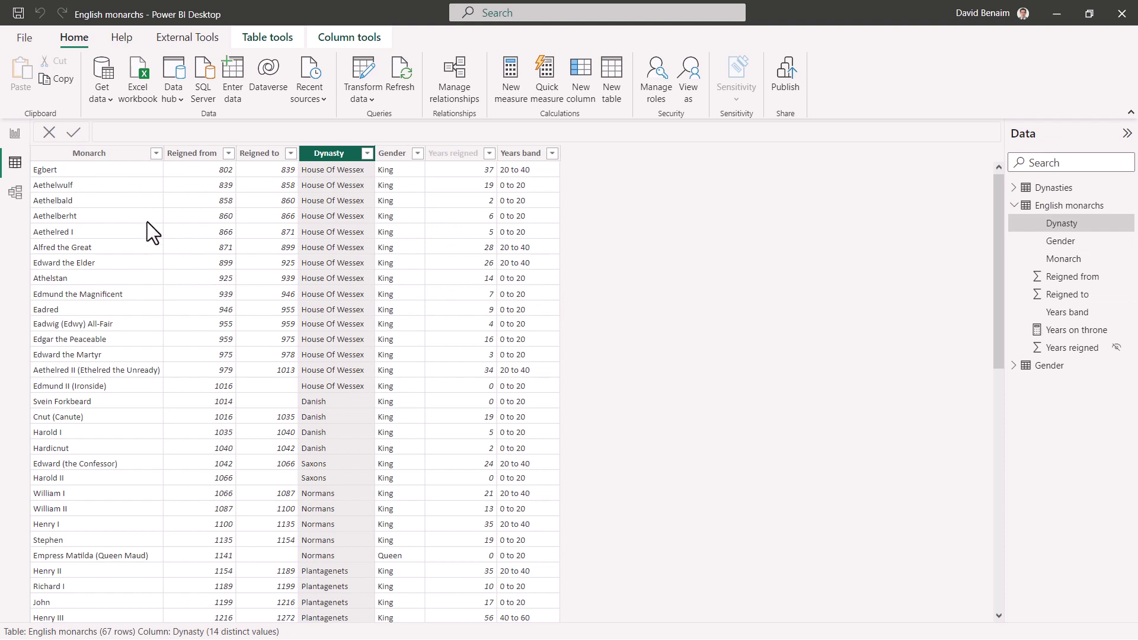
# Step: In Model view, mark the English monarchs table as a featured table
pyautogui.click(16, 194)
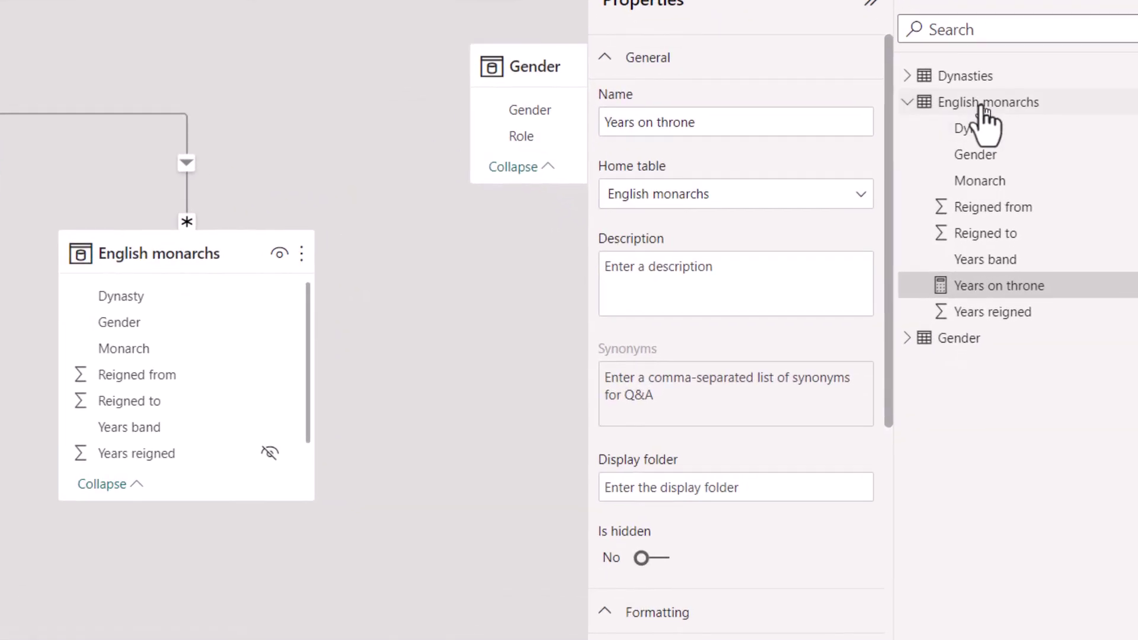
pyautogui.click(988, 103)
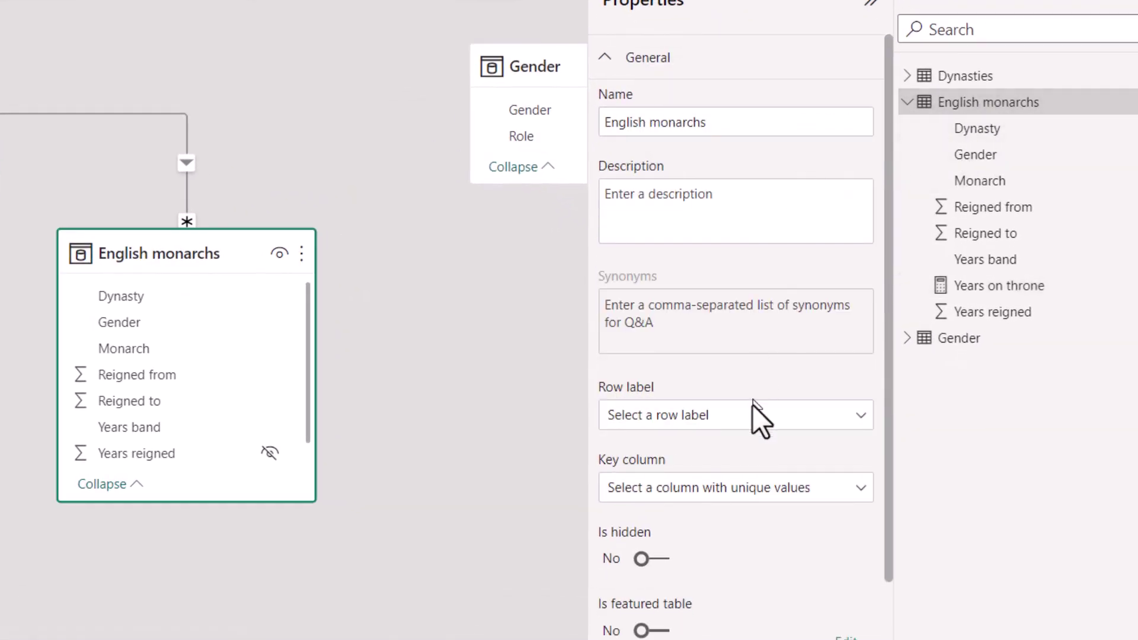
pyautogui.click(663, 633)
# Step: Describe it as 'Monarchs of England', use Monarch as row label and key column, and save
pyautogui.click(220, 225)
pyautogui.write('Monarchs of England')
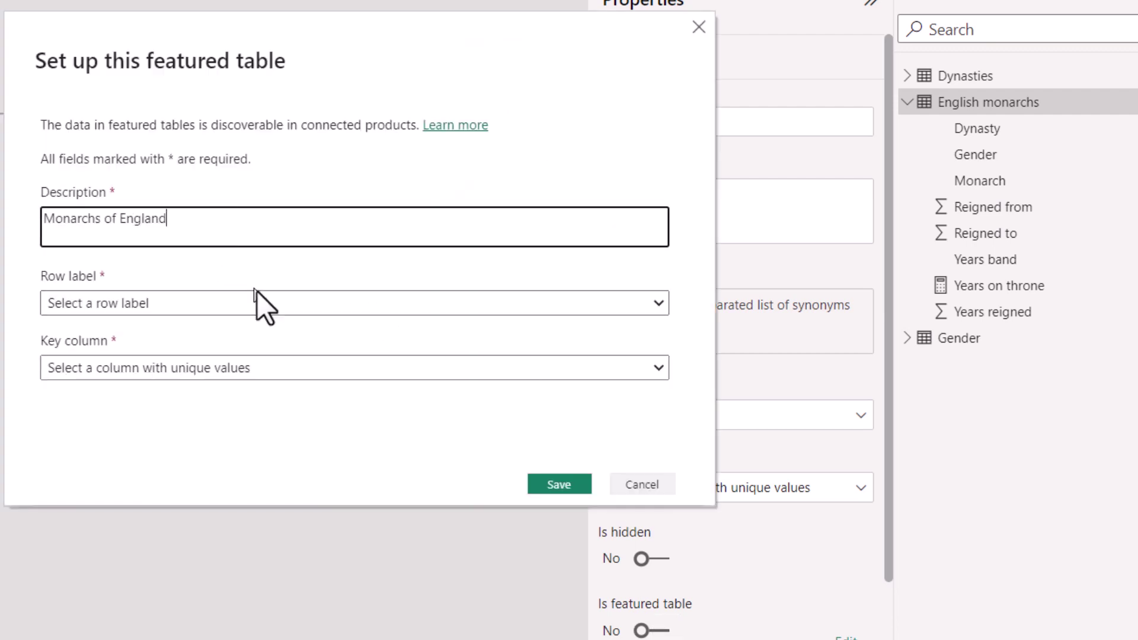
pyautogui.click(265, 304)
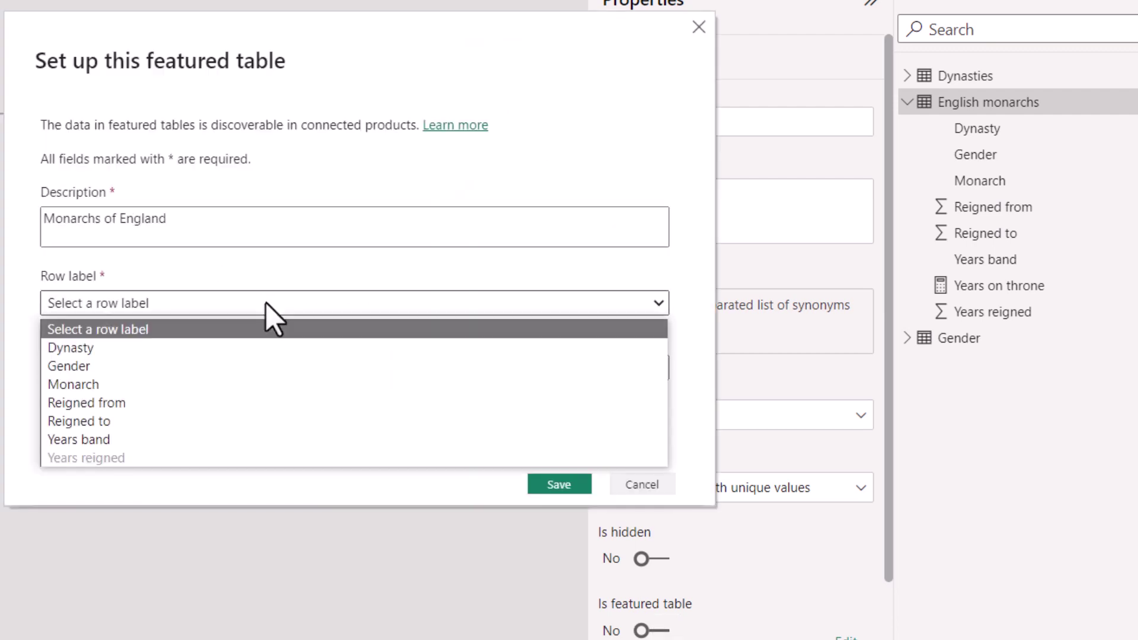
pyautogui.click(255, 387)
pyautogui.click(238, 366)
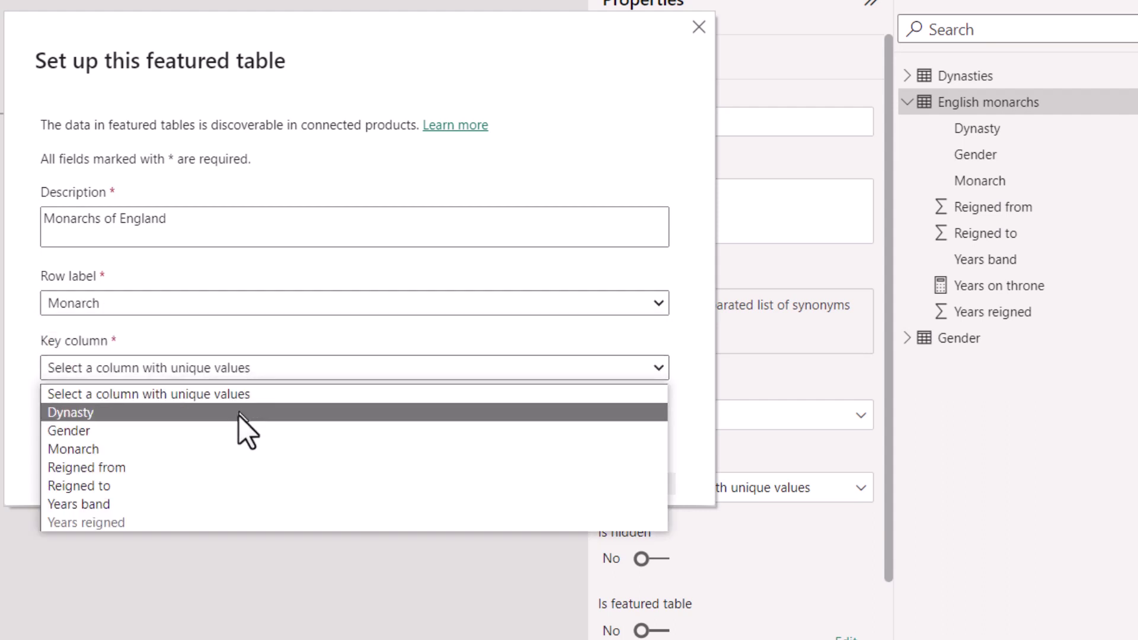
pyautogui.click(238, 447)
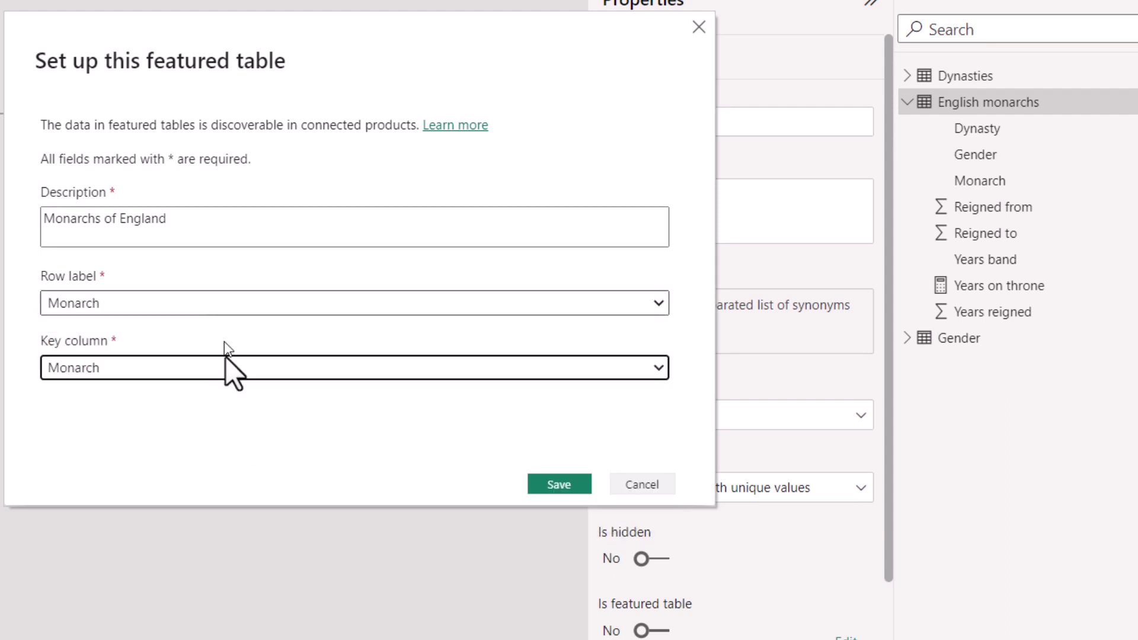
pyautogui.click(572, 485)
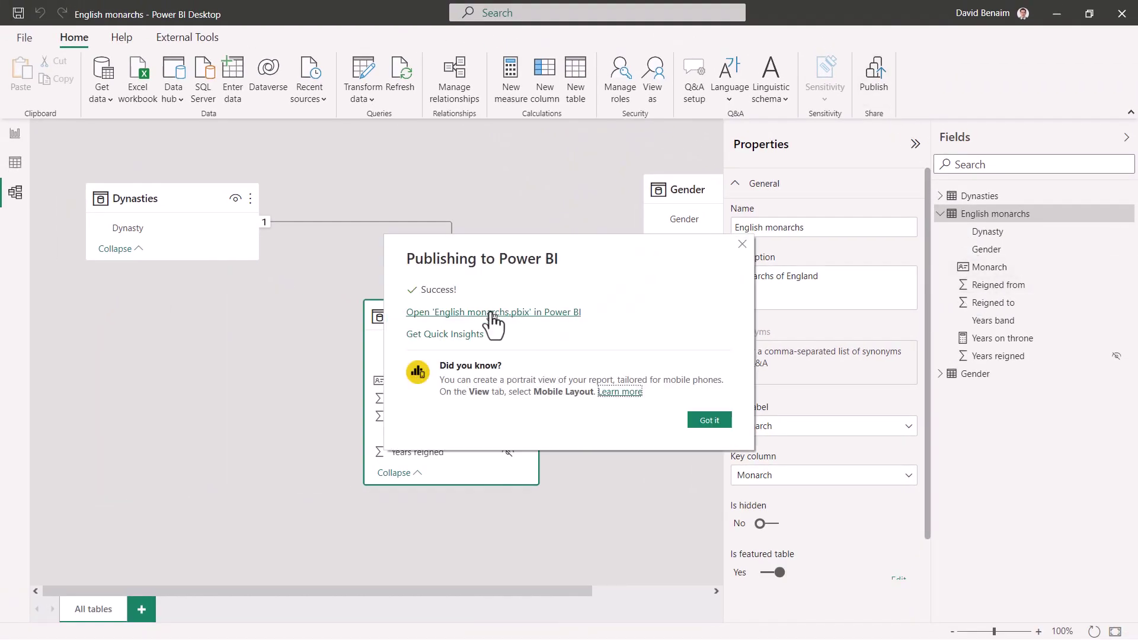
# Step: Go from the published report in Power BI Service to the English monarchs dataset's settings
pyautogui.click(491, 313)
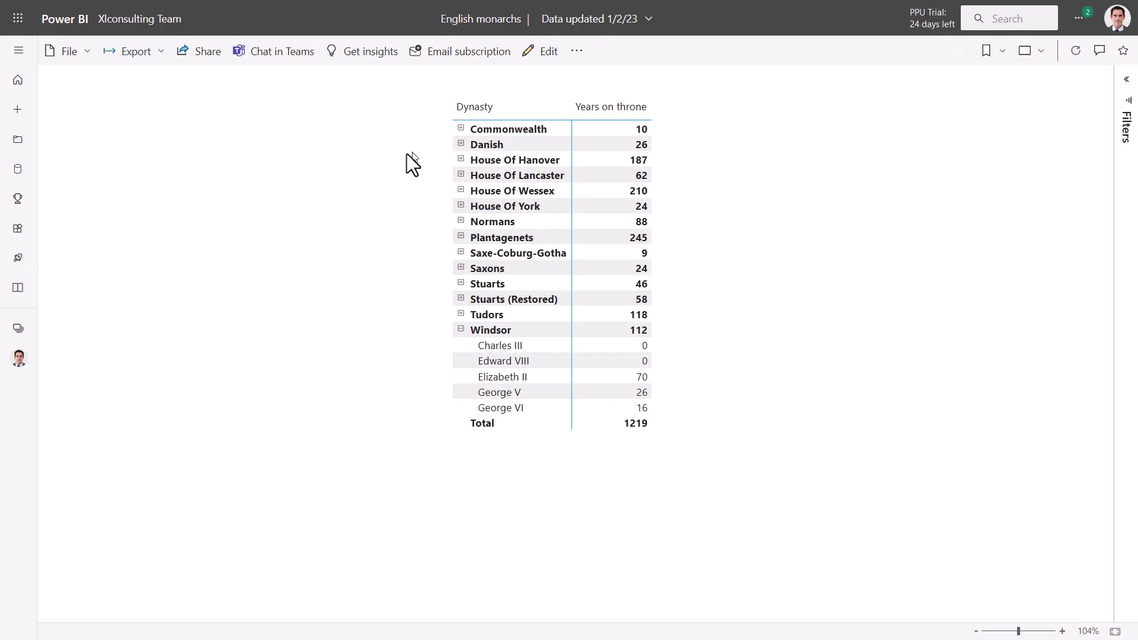
pyautogui.click(577, 54)
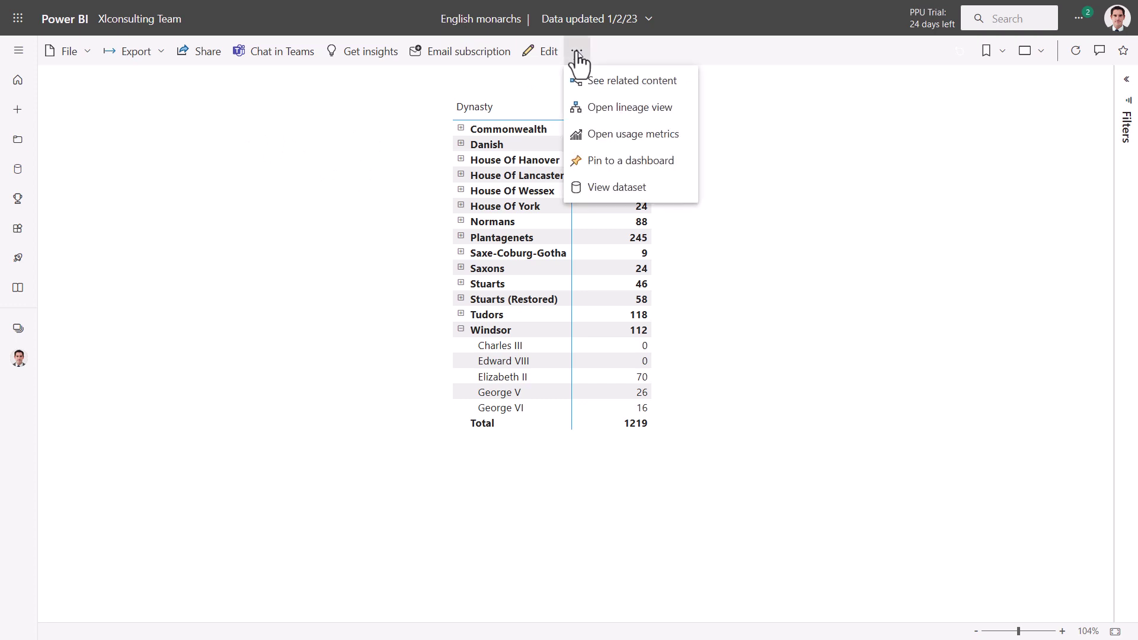
pyautogui.click(613, 187)
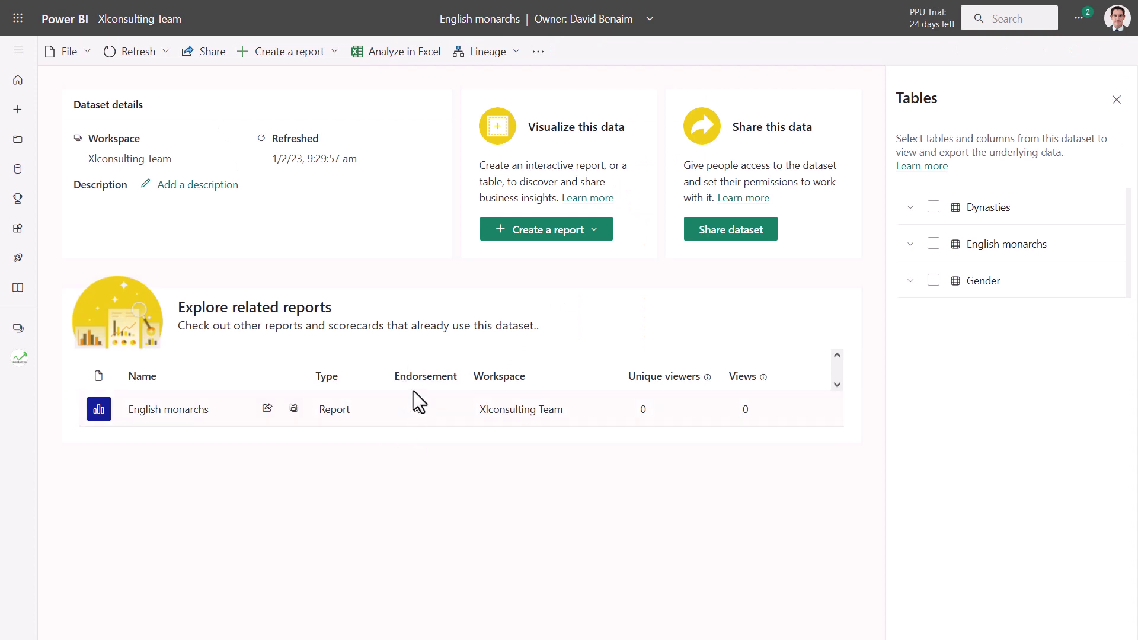
pyautogui.click(86, 53)
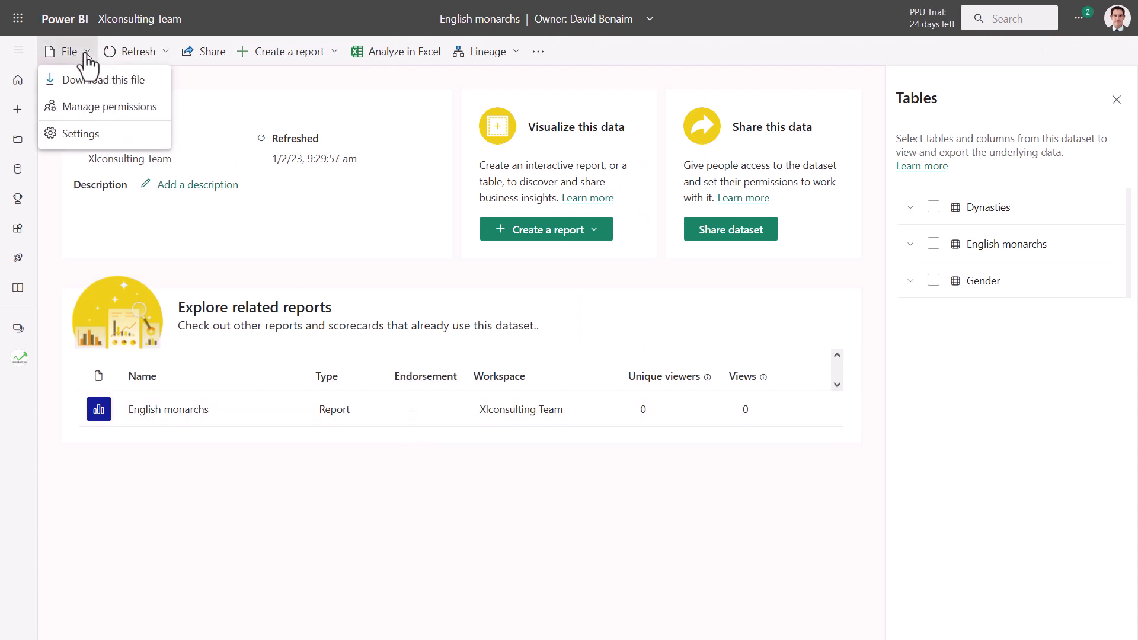
pyautogui.click(88, 134)
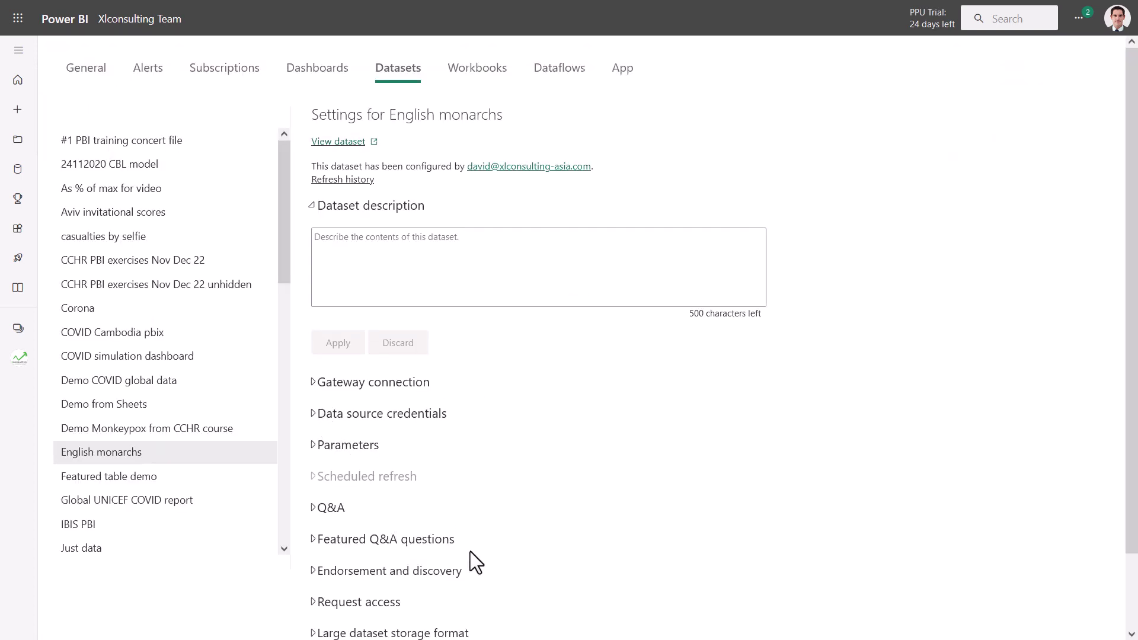
# Step: Endorse the English monarchs dataset as Certified, keep Make discoverable checked, and apply
pyautogui.click(341, 572)
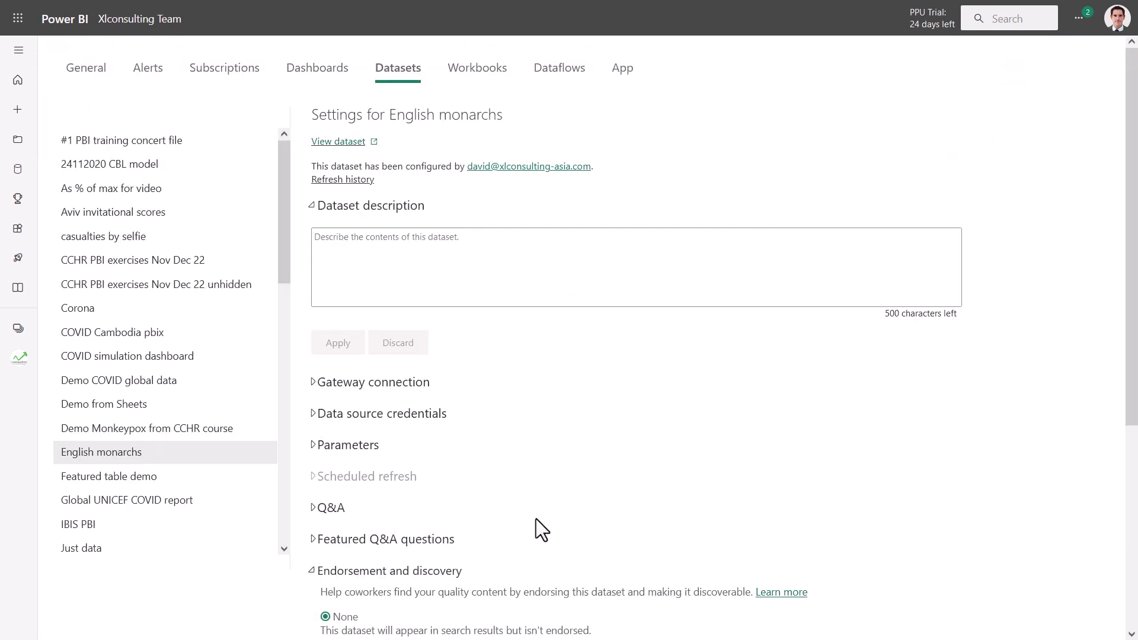
pyautogui.scroll(-3, 536, 518)
pyautogui.click(326, 534)
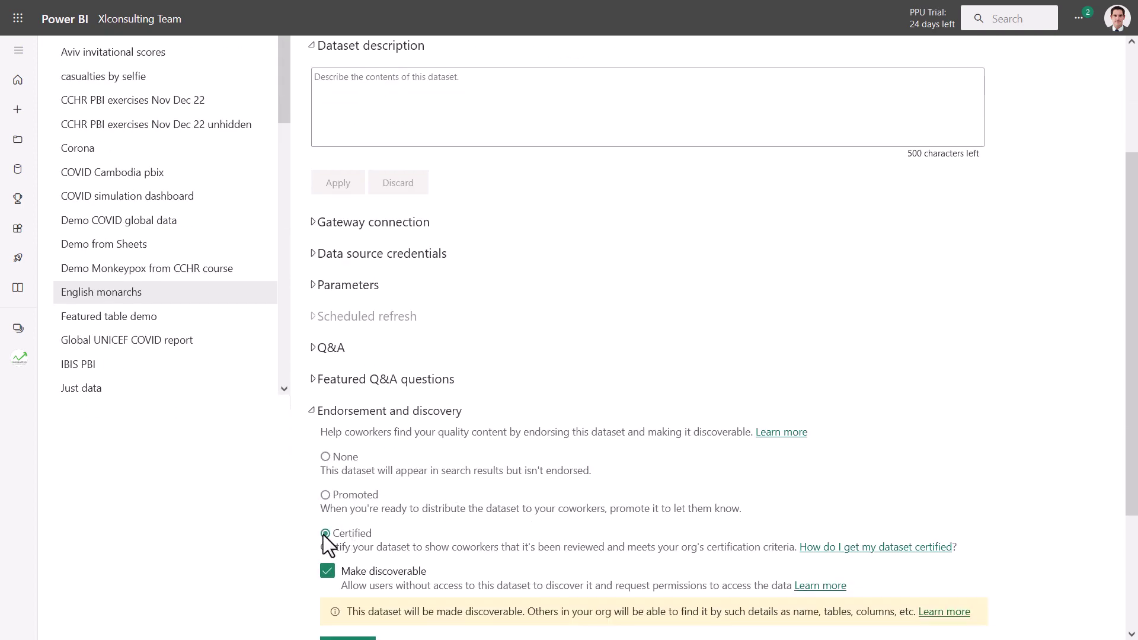
pyautogui.scroll(-3, 535, 507)
pyautogui.click(364, 487)
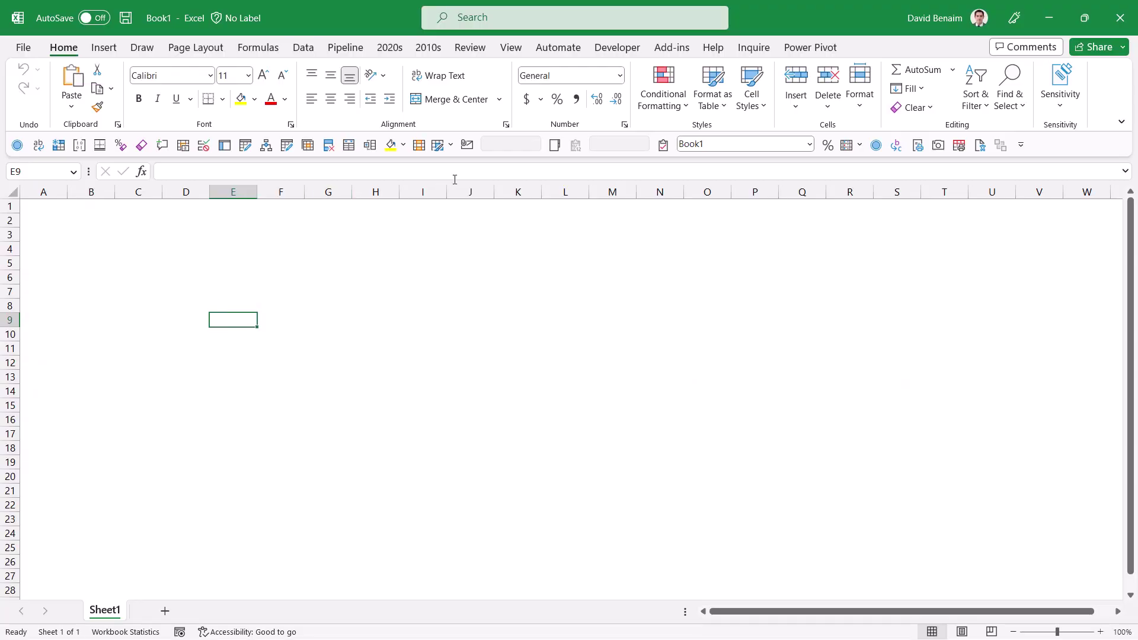
# Step: Preview the full Data Types gallery on the Data tab, then close it
pyautogui.click(305, 52)
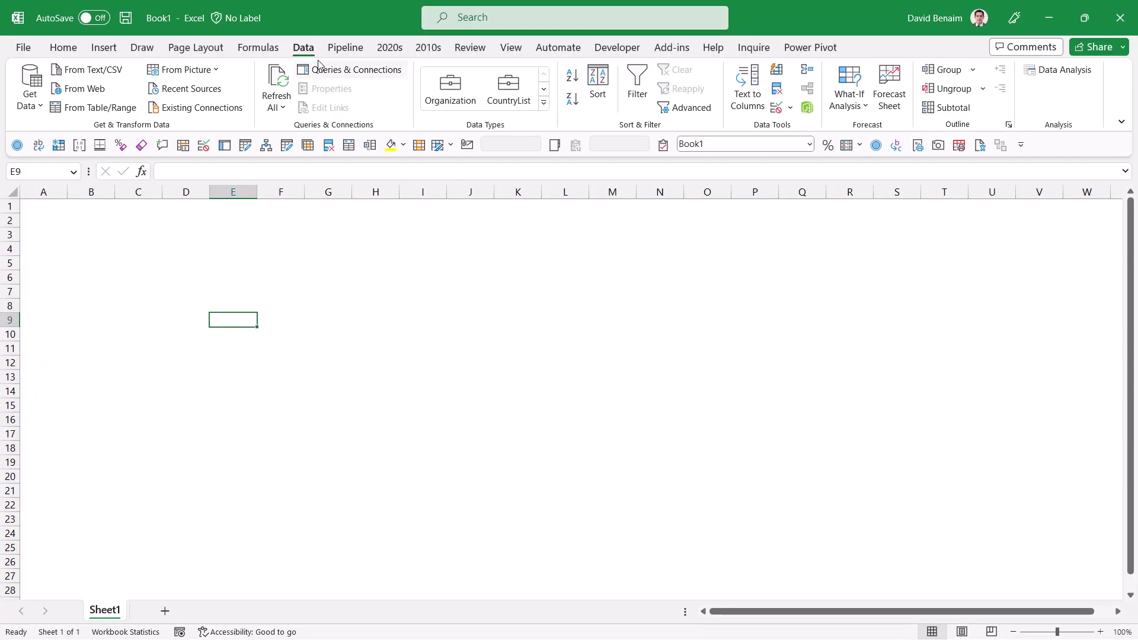
pyautogui.click(543, 106)
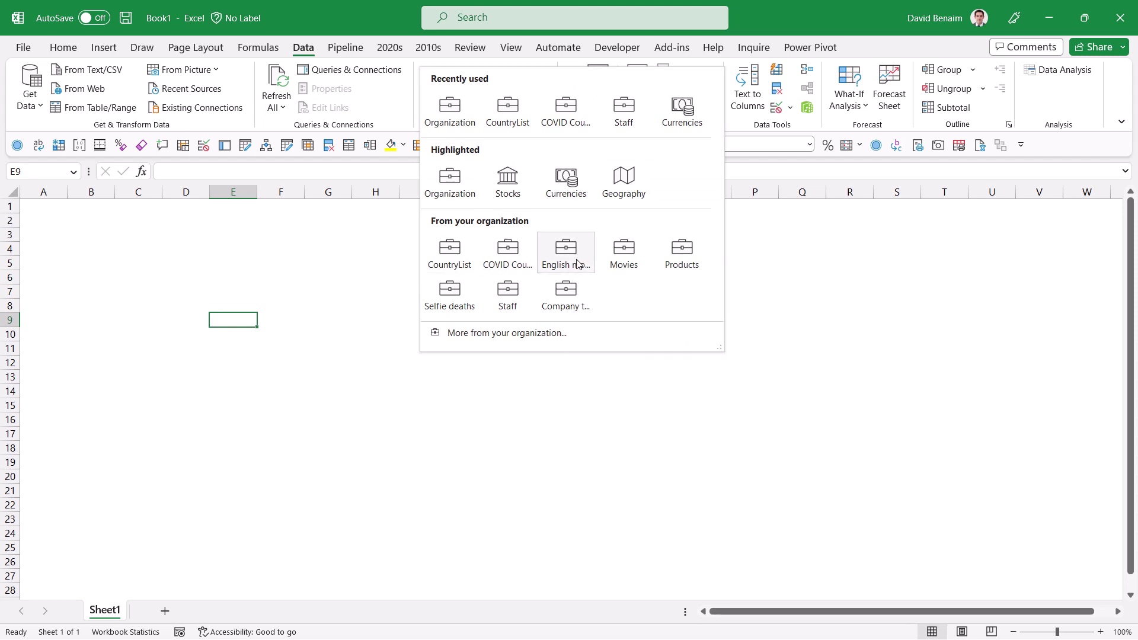
pyautogui.moveTo(576, 261)
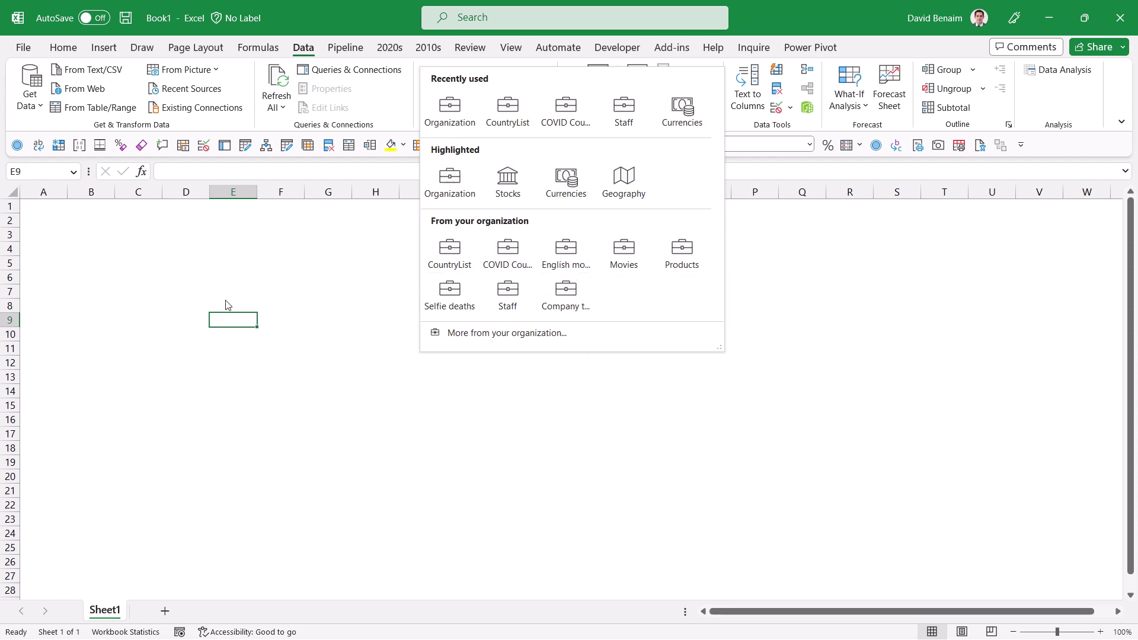
pyautogui.click(267, 290)
# Step: Enter Elizabeth II, Charles III and Victoria in G7:G9 and select the three cells
pyautogui.click(322, 293)
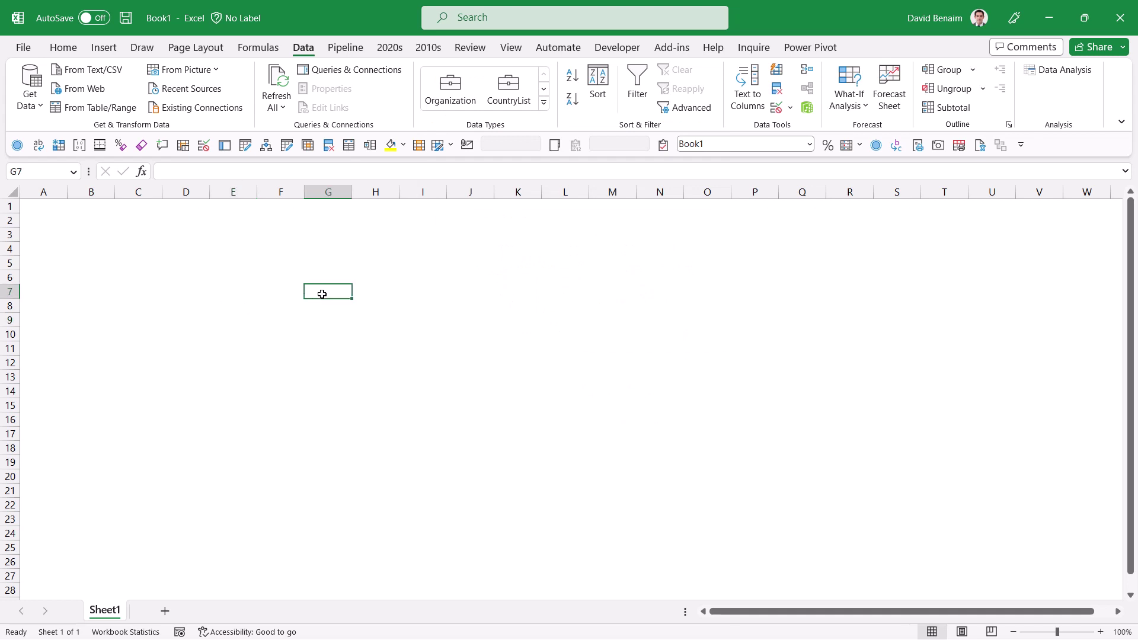
pyautogui.write('Elizabeth II')
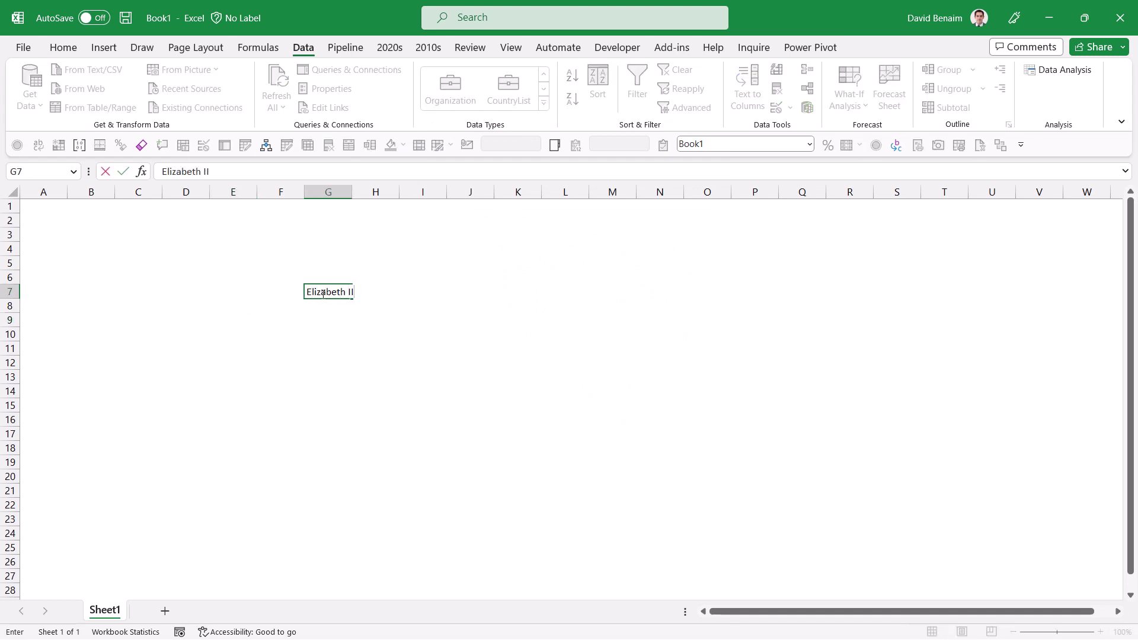
pyautogui.press('Return')
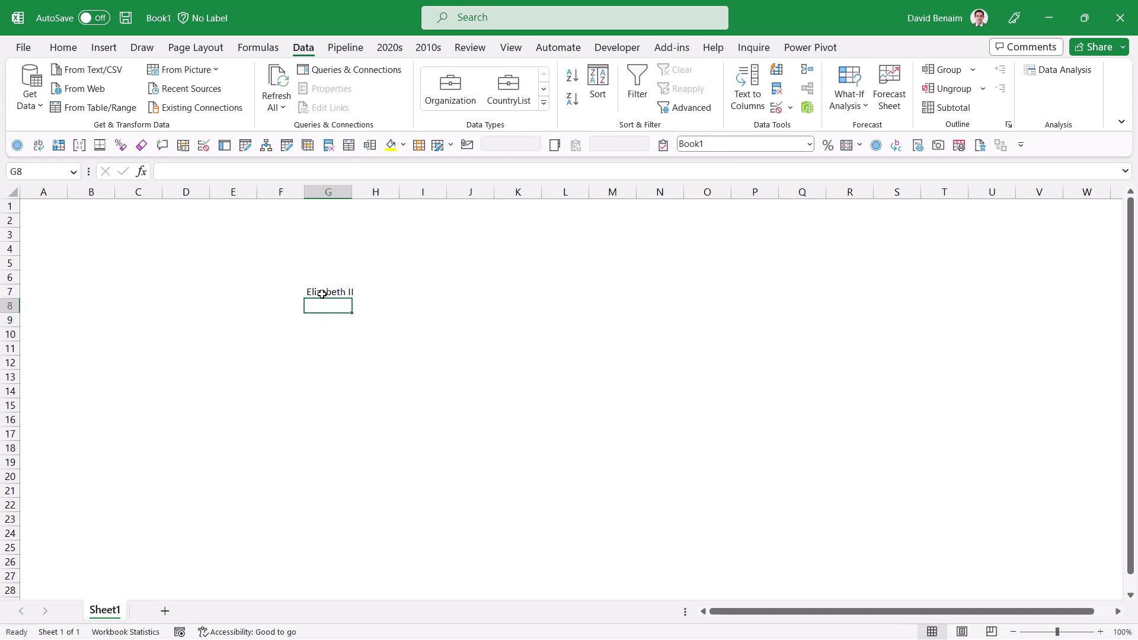
pyautogui.write('CHarles III')
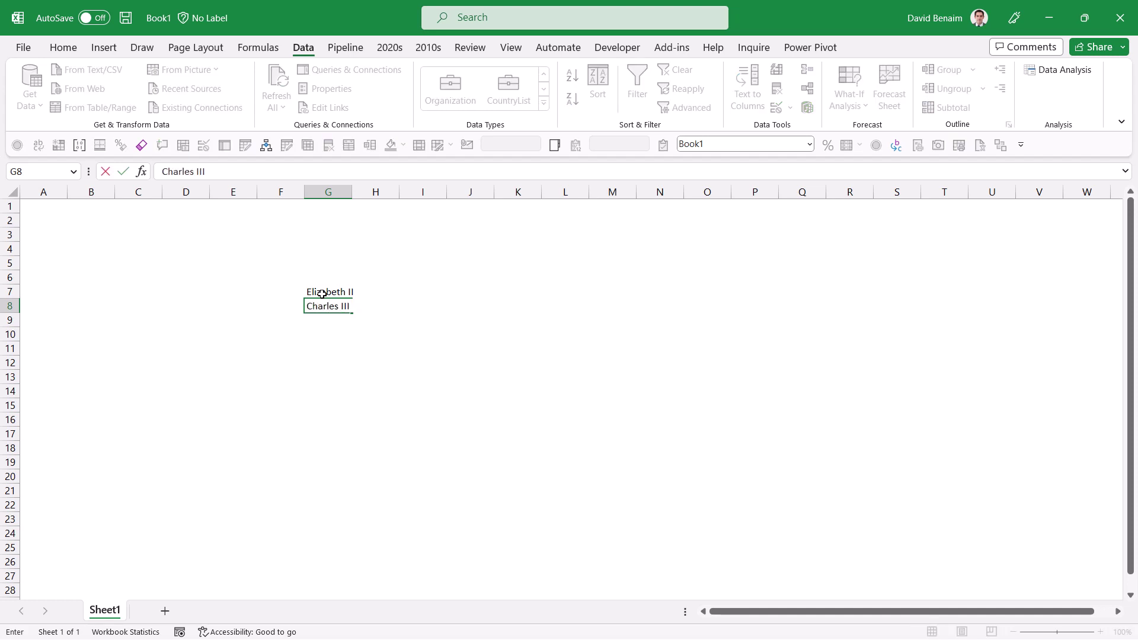
pyautogui.press('Return')
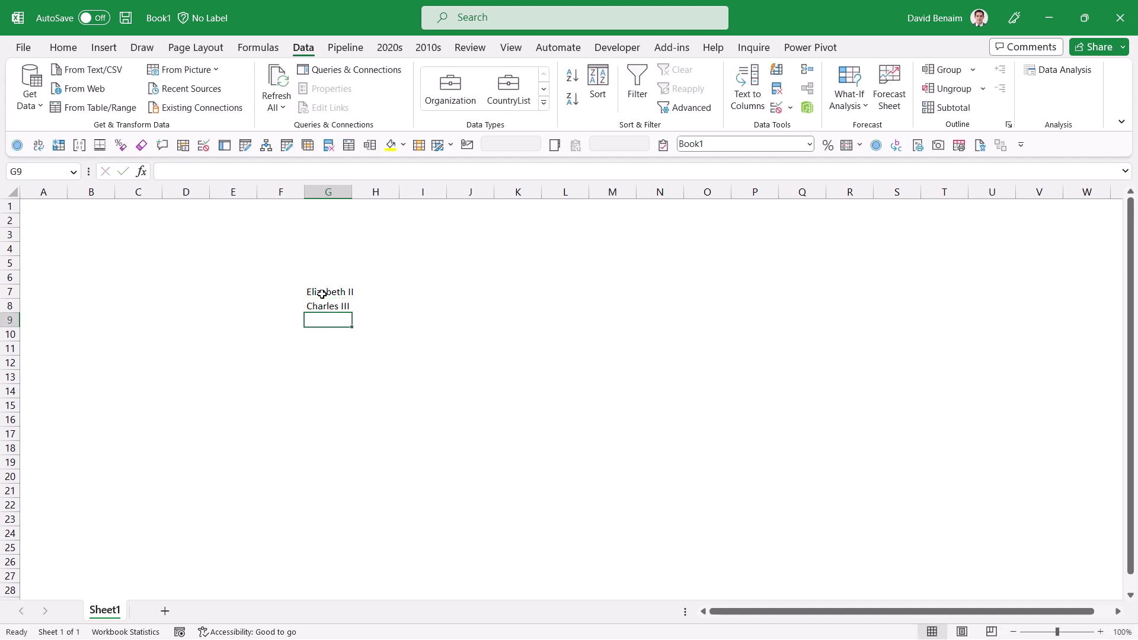
pyautogui.write('Victoria')
pyautogui.press('Return')
pyautogui.moveTo(327, 320); pyautogui.dragTo(328, 292)
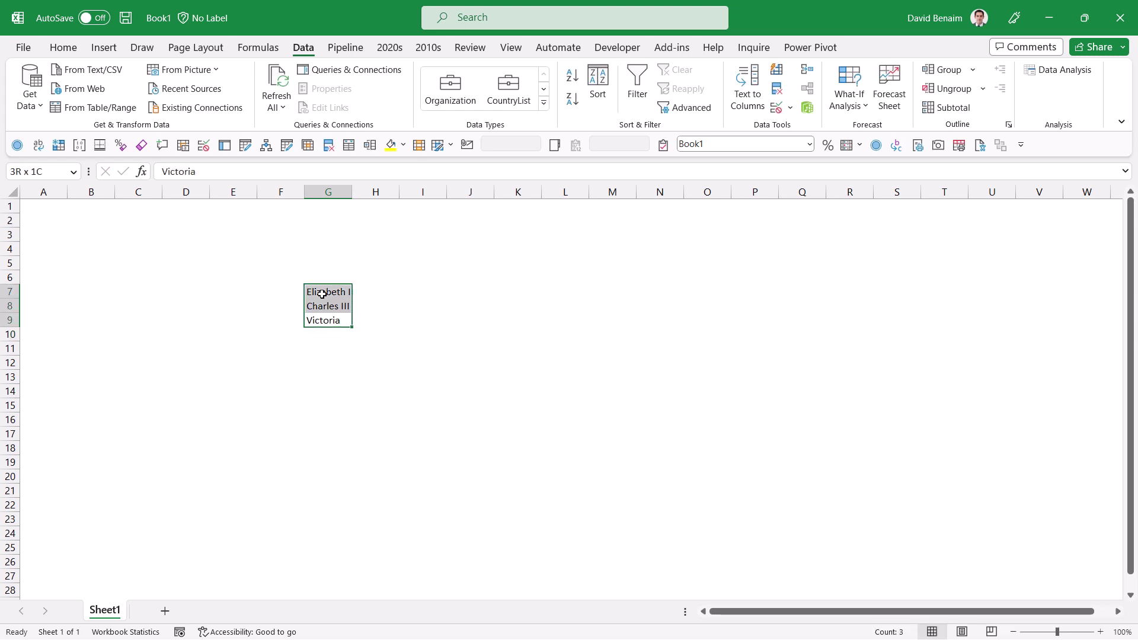
# Step: Convert G7:G9 to the English monarchs data type and insert the Dynasty field beside them
pyautogui.click(544, 103)
pyautogui.click(563, 252)
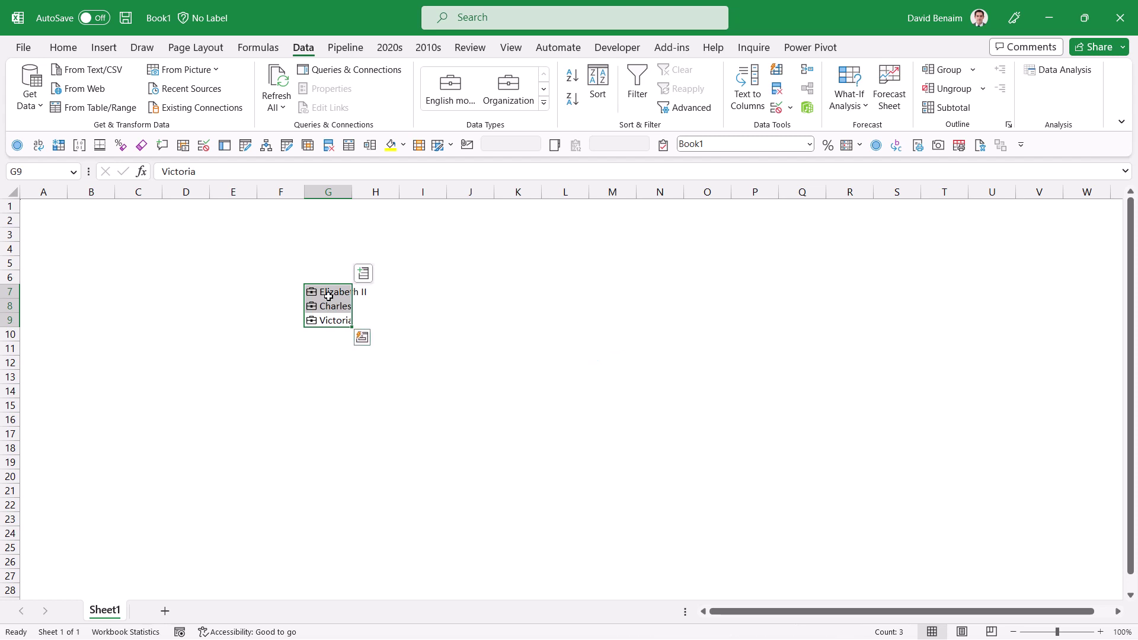
pyautogui.click(363, 275)
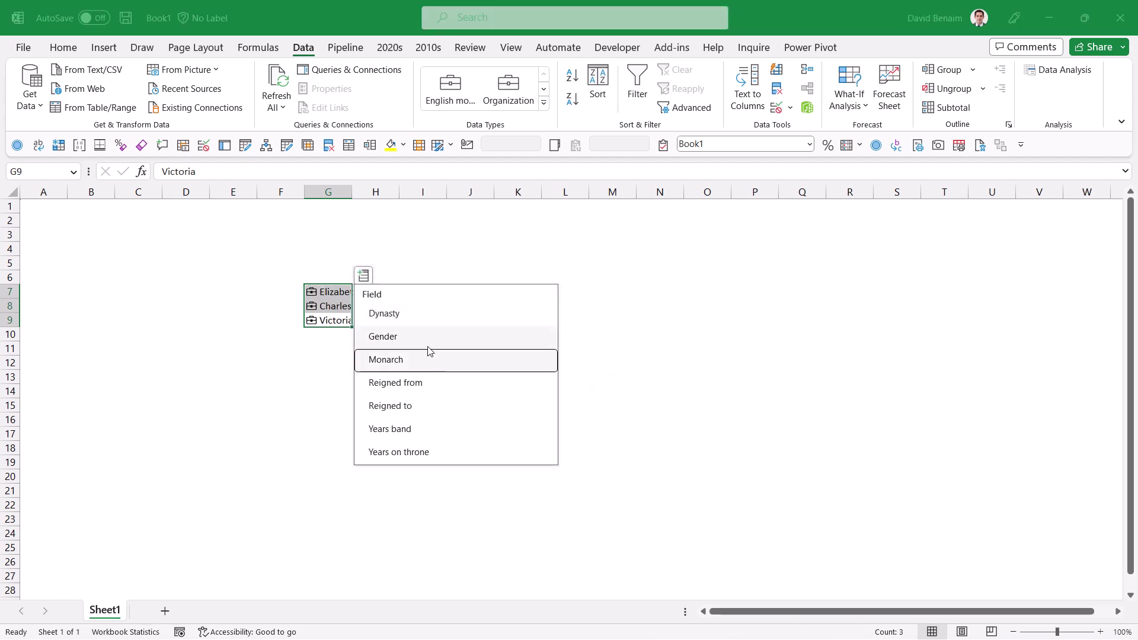
pyautogui.click(429, 323)
# Step: Enter =G7.[Reigned from] in I7 and fill it down to I9
pyautogui.click(415, 298)
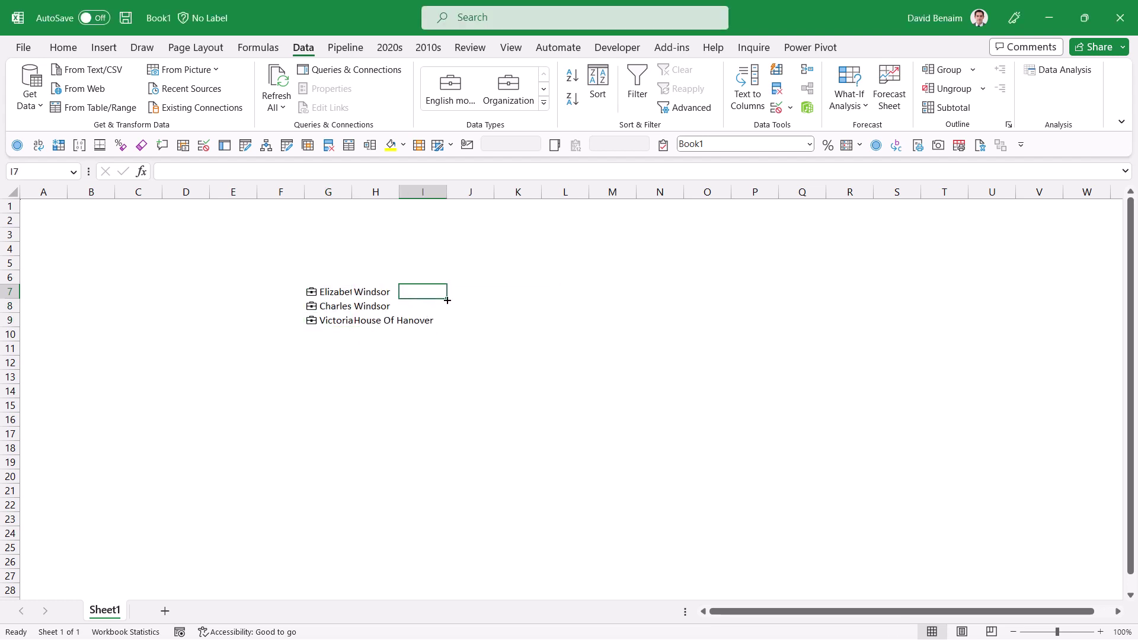
pyautogui.write('=')
pyautogui.press('Left')
pyautogui.press('Left')
pyautogui.write('.')
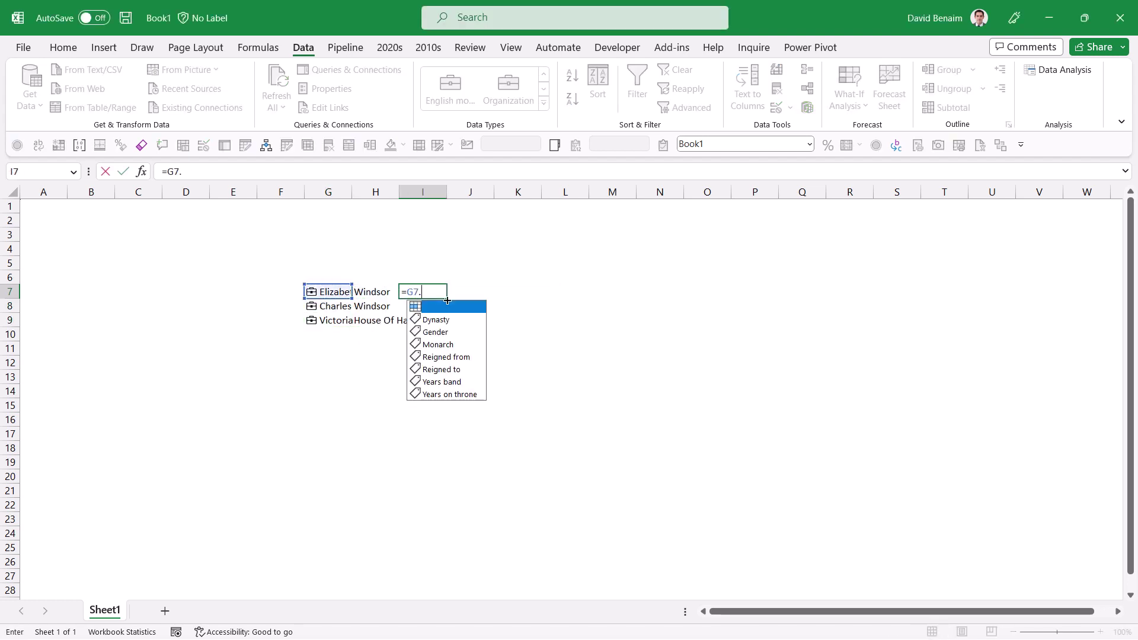
pyautogui.press('Down')
pyautogui.press('Down')
pyautogui.press('Down')
pyautogui.press('Down')
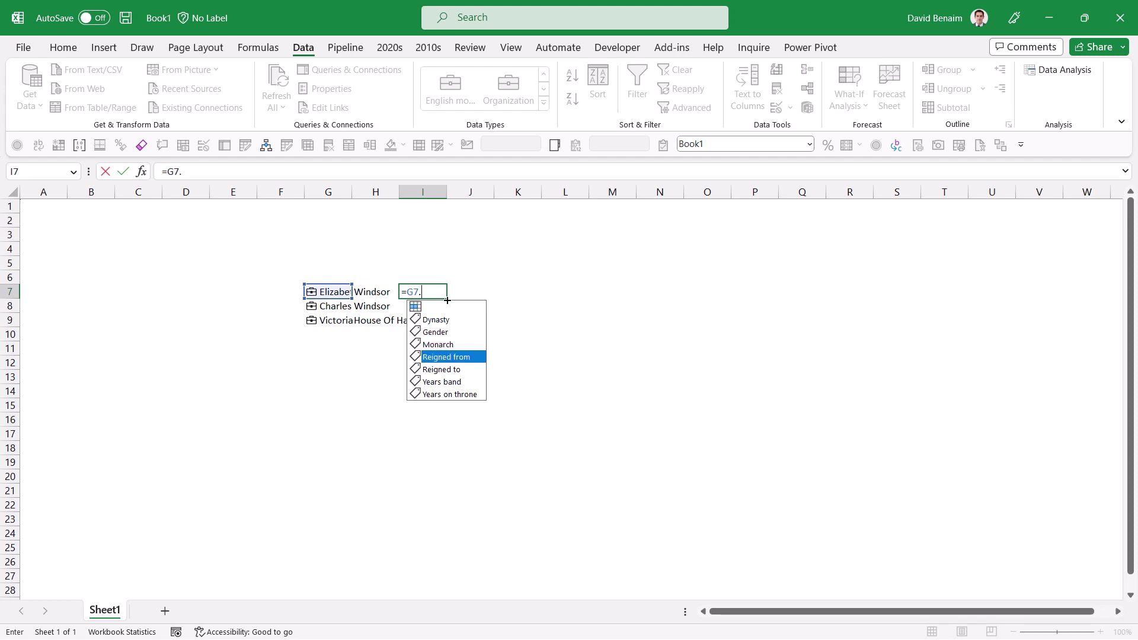
pyautogui.press('Tab')
pyautogui.press('Return')
pyautogui.doubleClick(446, 299)
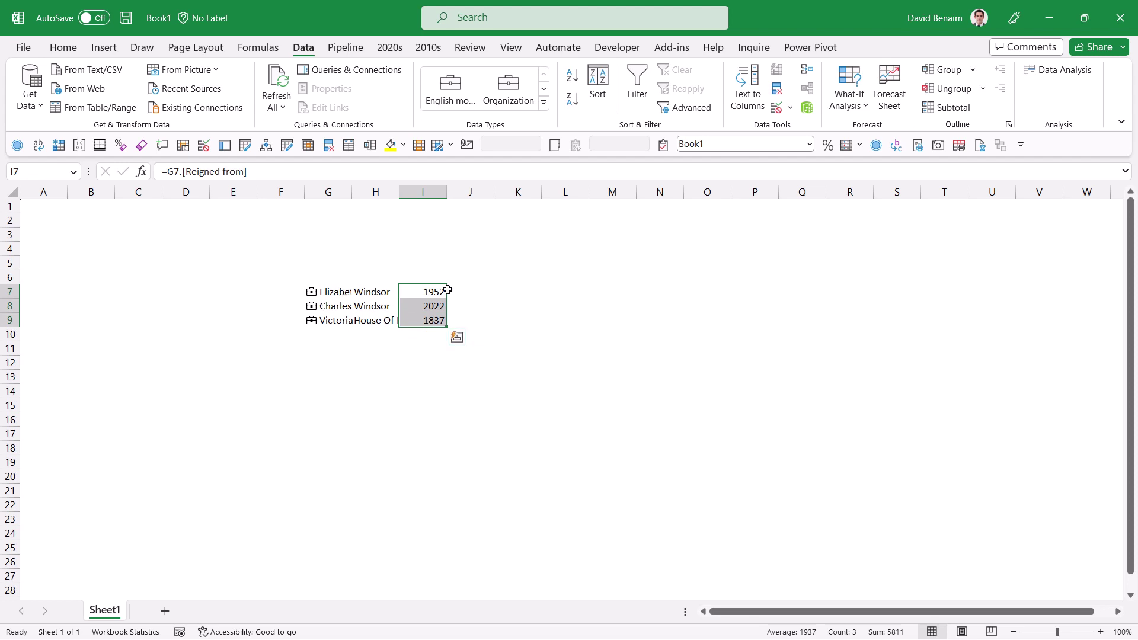
pyautogui.click(510, 290)
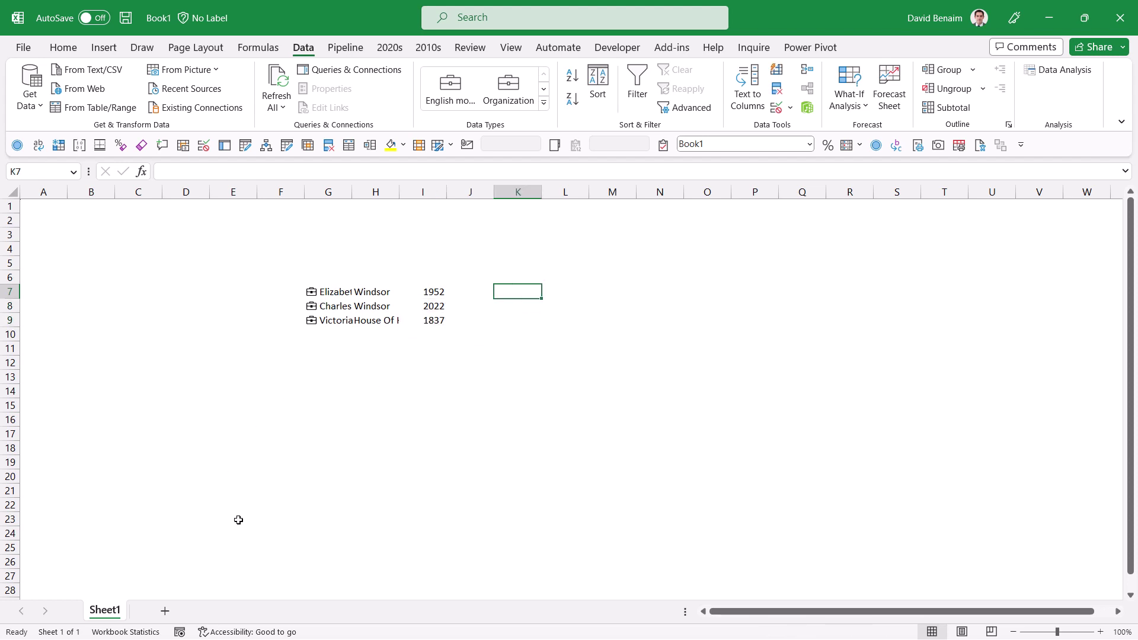
# Step: On a new sheet, open the Power BI Datasets pane and expand the concert dataset's tables and reports
pyautogui.click(165, 611)
pyautogui.click(151, 268)
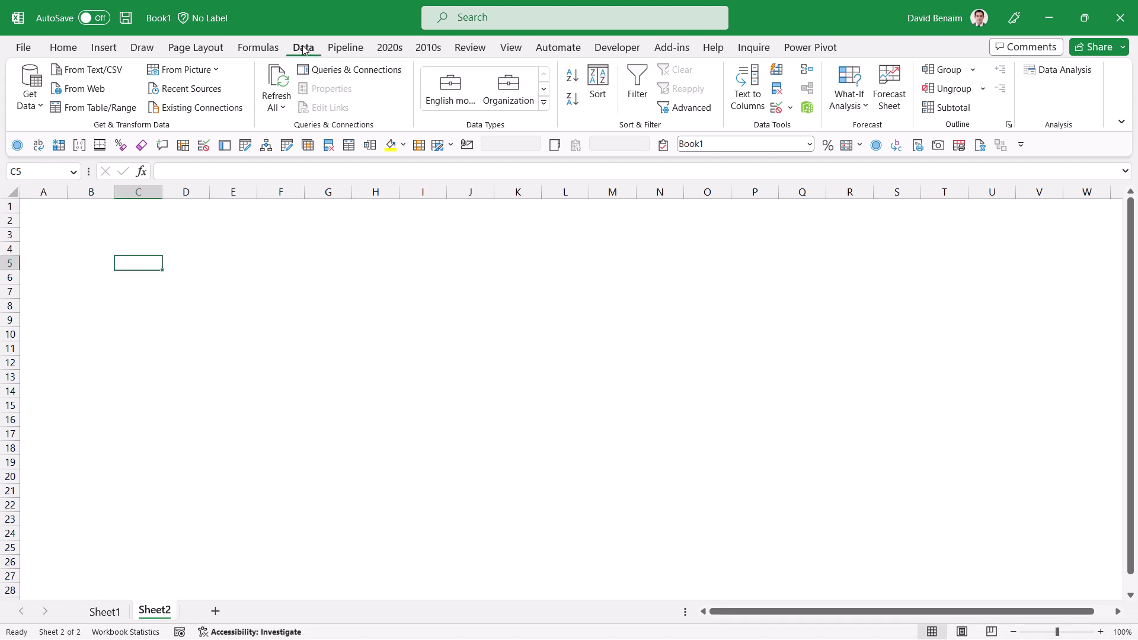
pyautogui.click(30, 98)
pyautogui.moveTo(84, 234)
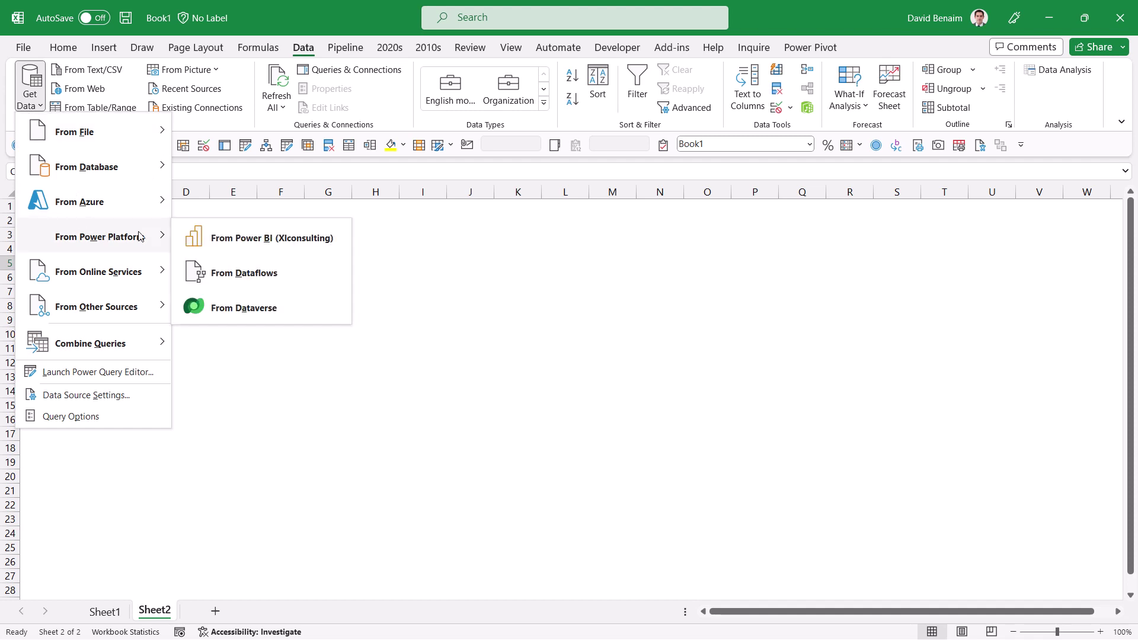
pyautogui.click(262, 243)
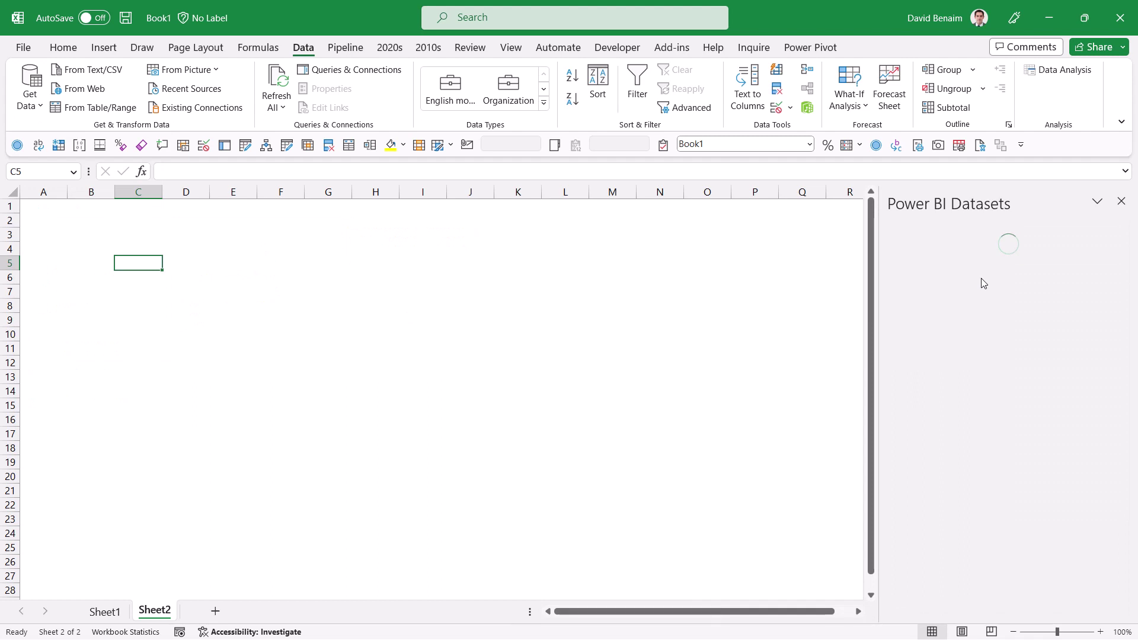
pyautogui.click(280, 248)
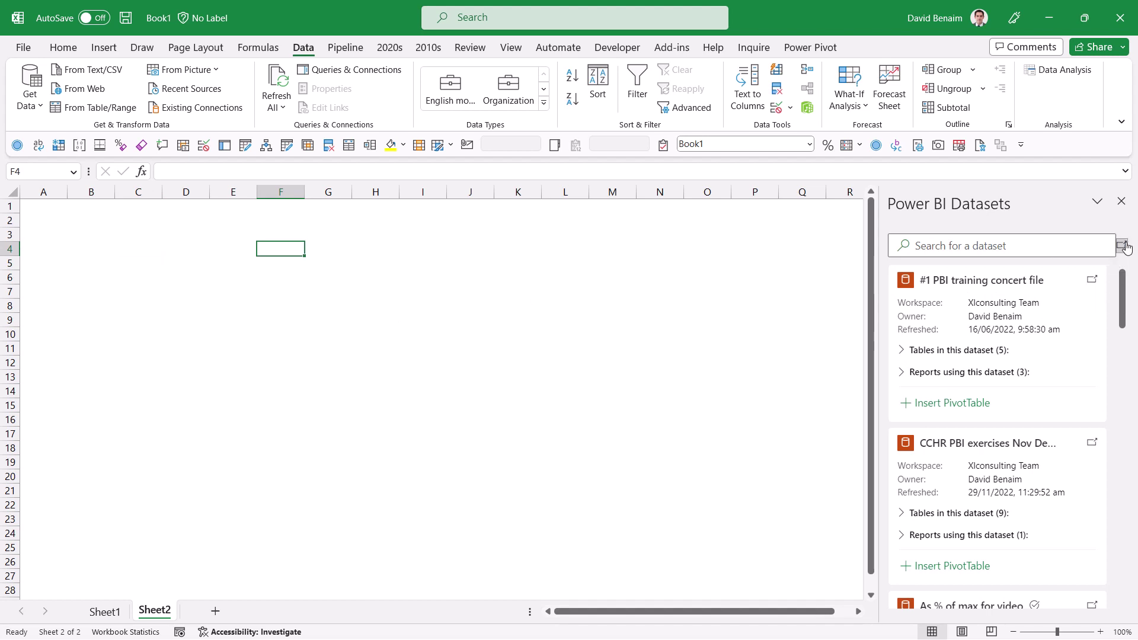
pyautogui.click(904, 351)
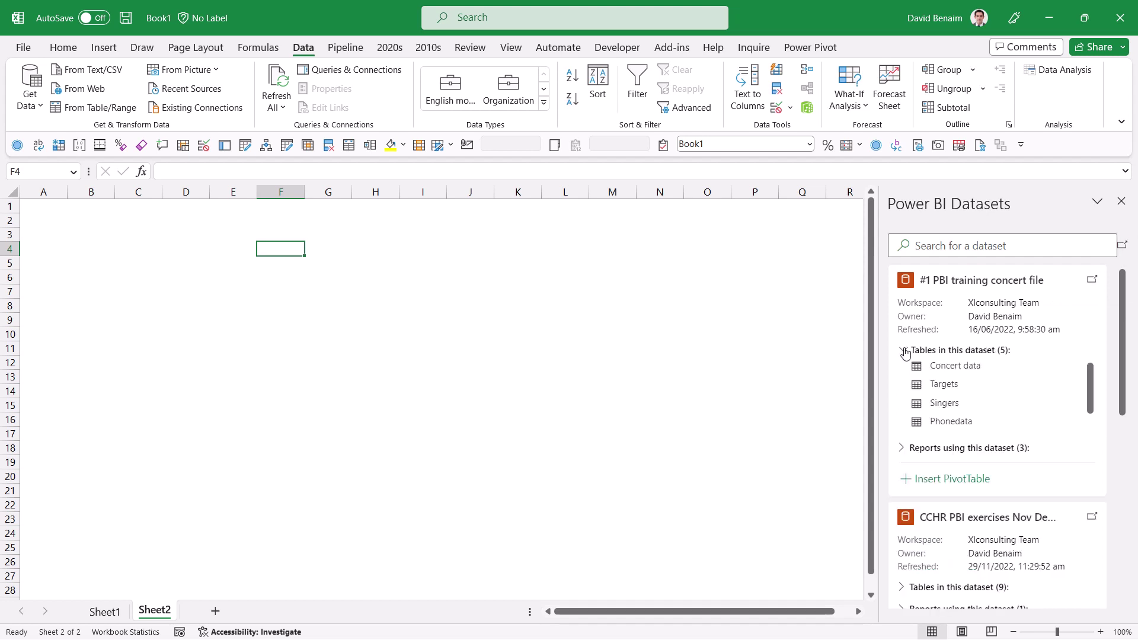
pyautogui.click(907, 448)
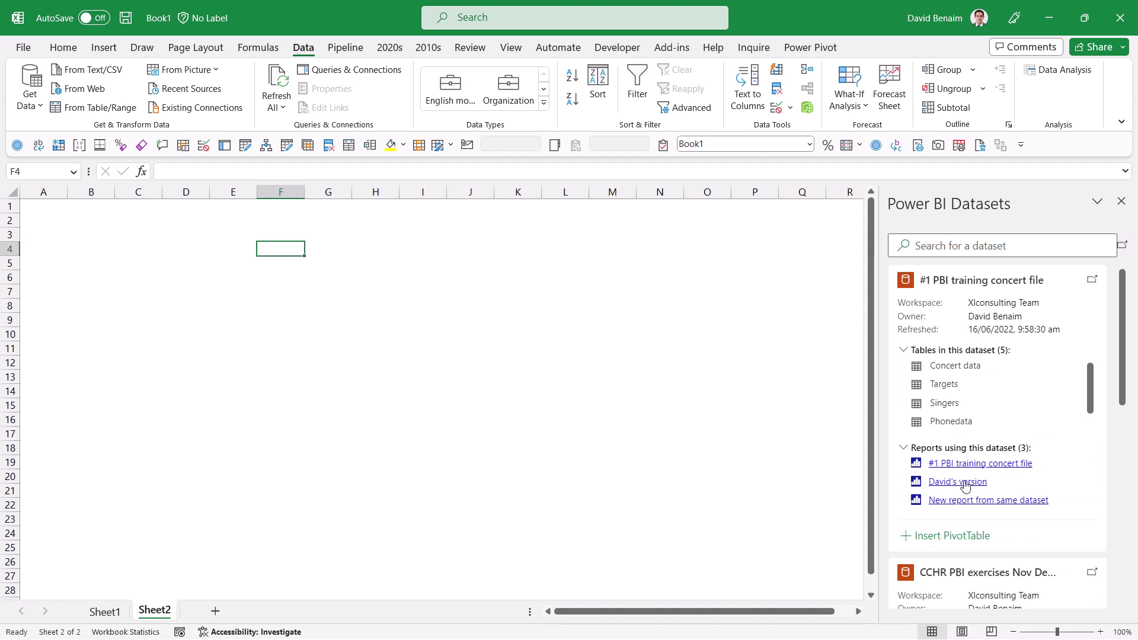
# Step: Insert a PivotTable from the concert dataset with Extras, Concerts, Spectators at event and Date
pyautogui.click(946, 537)
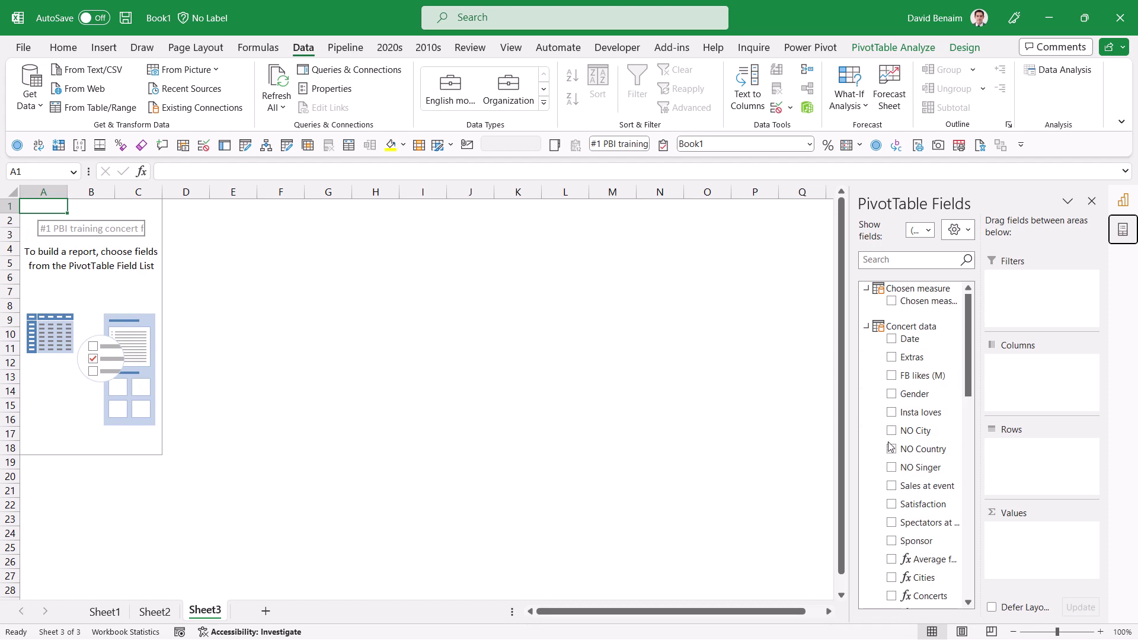
pyautogui.click(892, 357)
pyautogui.click(891, 594)
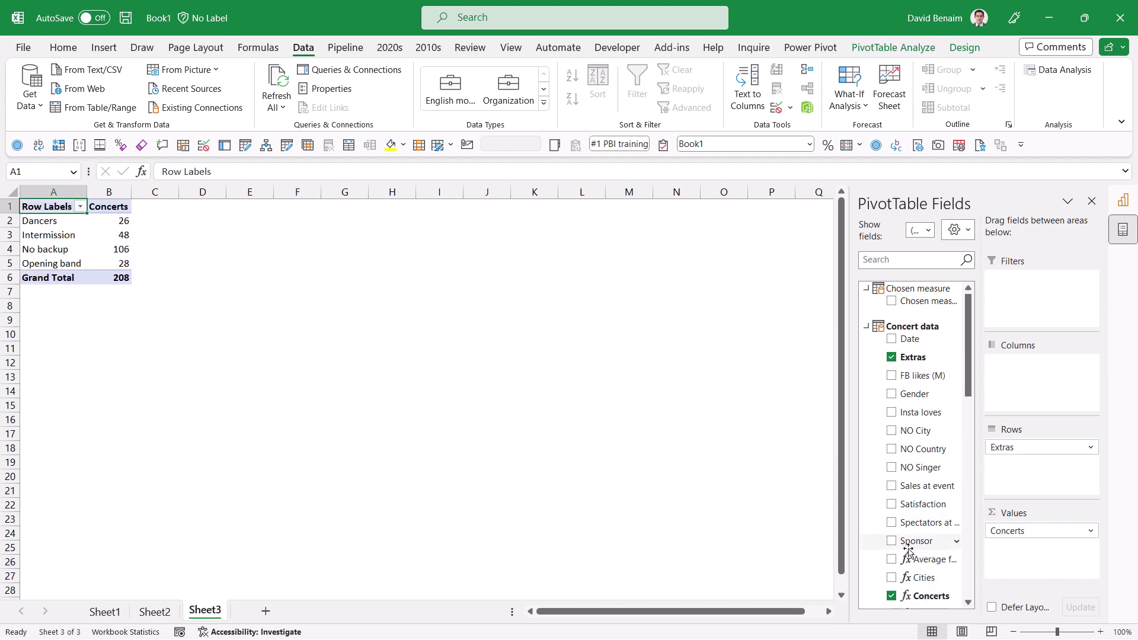
pyautogui.click(892, 523)
pyautogui.moveTo(905, 522); pyautogui.dragTo(1042, 543)
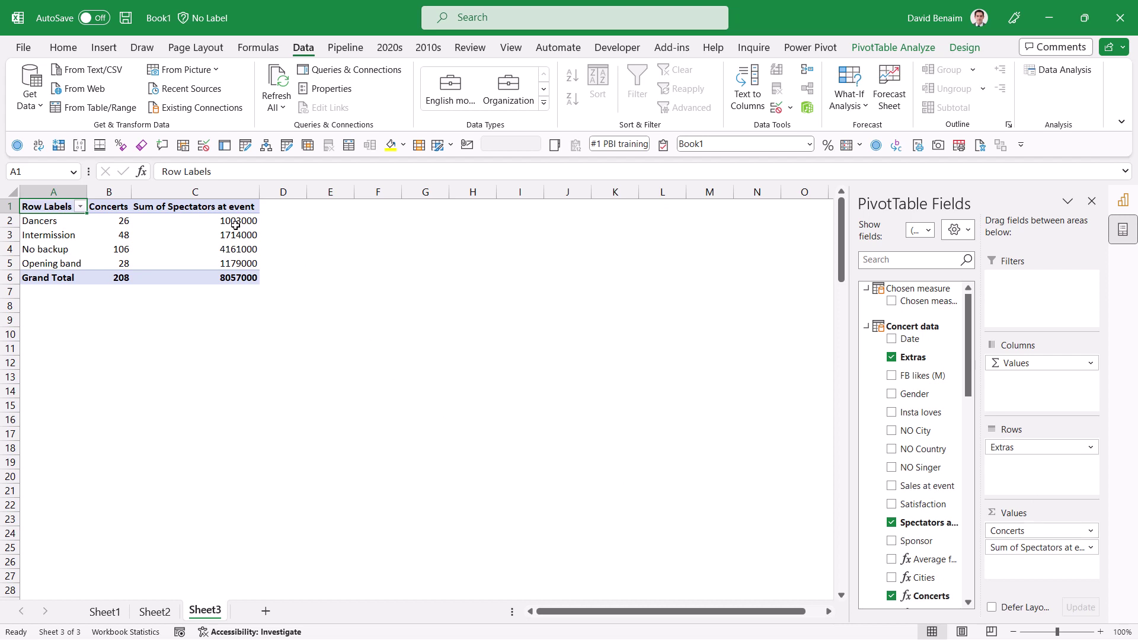
pyautogui.moveTo(235, 224)
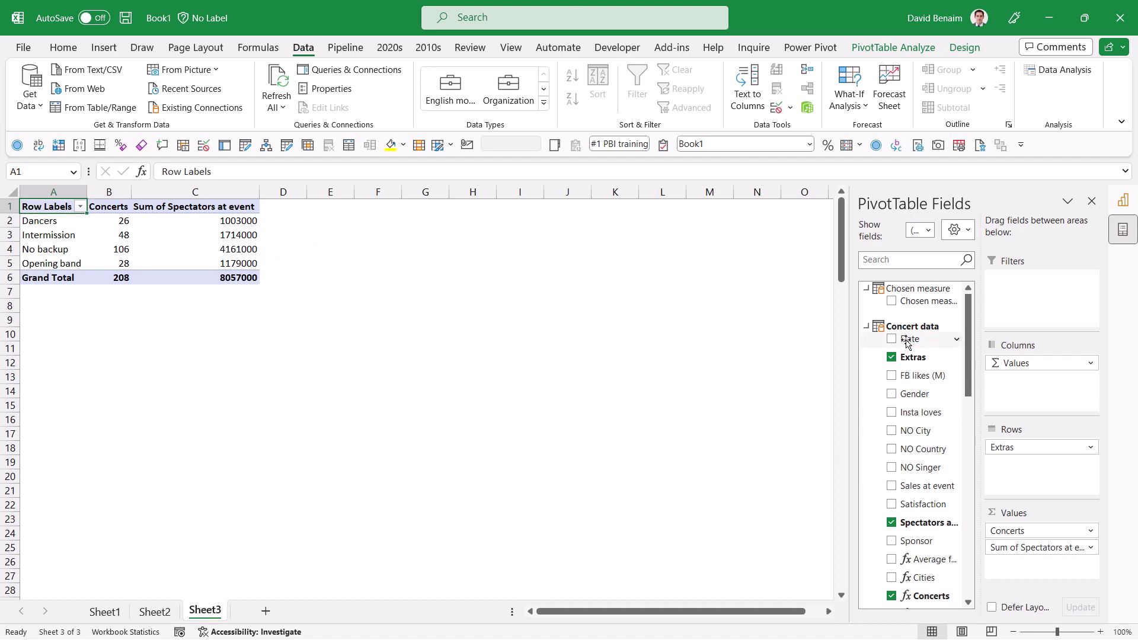
pyautogui.moveTo(907, 342); pyautogui.dragTo(1016, 444)
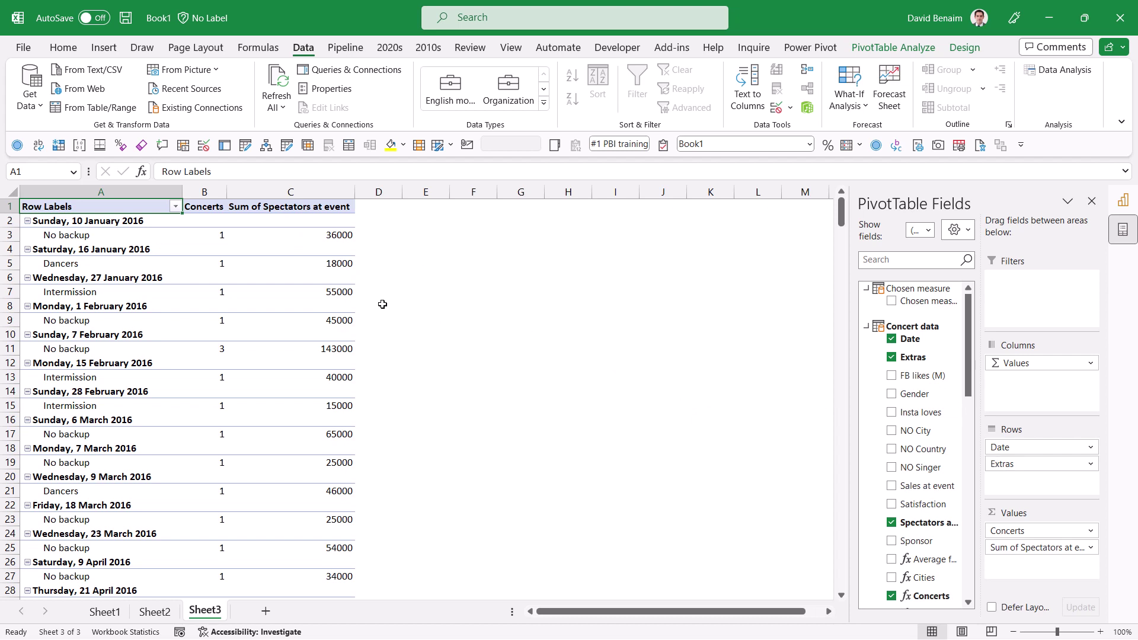
pyautogui.click(529, 299)
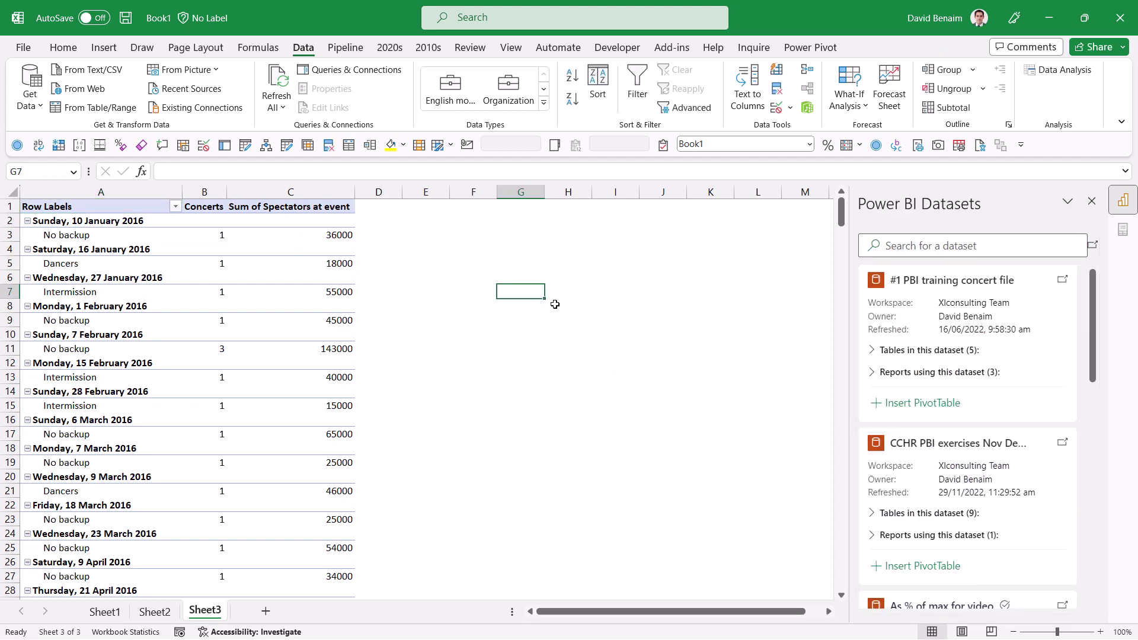
# Step: Start a new PivotTable from Power BI via Insert > PivotTable
pyautogui.click(103, 47)
pyautogui.click(36, 92)
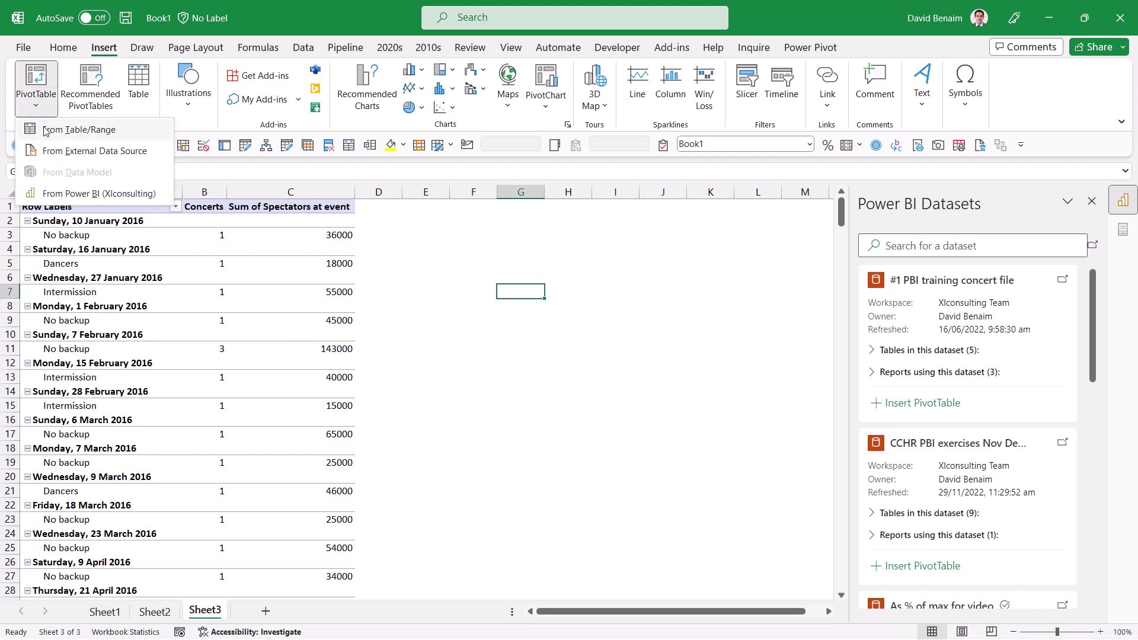
pyautogui.click(86, 194)
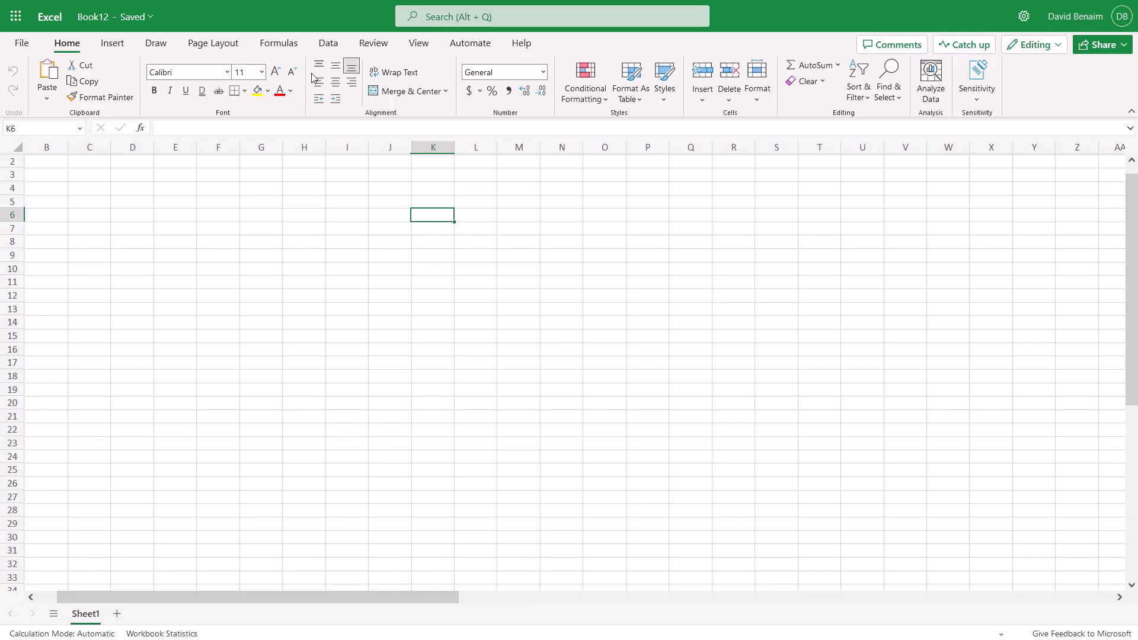
# Step: Open the Power BI Datasets pane in Book12 via Insert > PivotTable > From Power BI
pyautogui.click(327, 45)
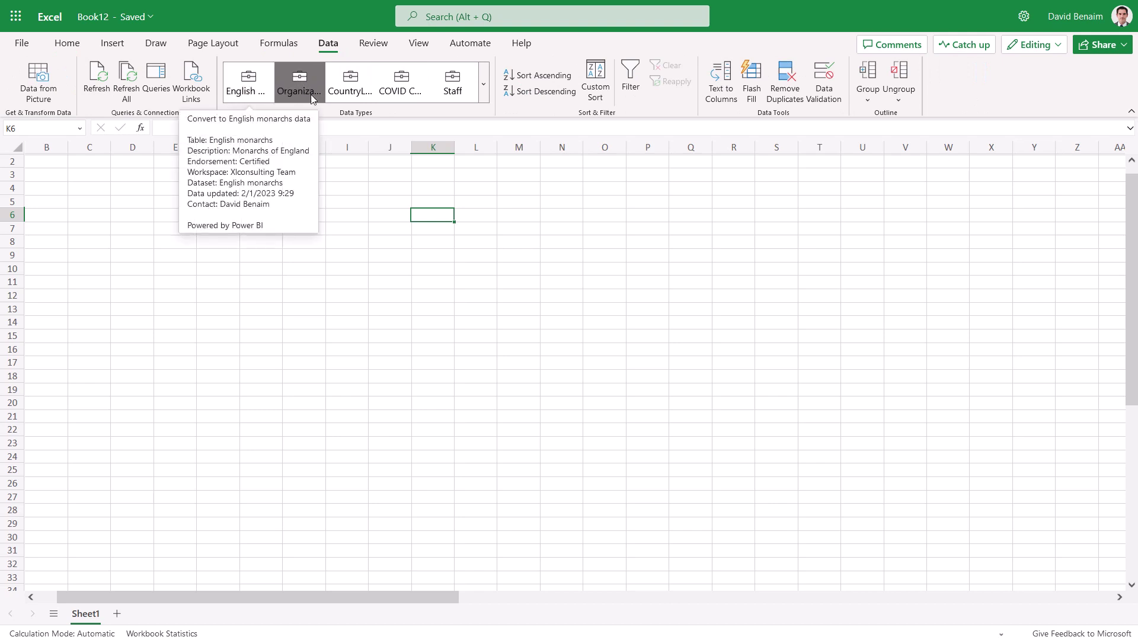
pyautogui.click(112, 45)
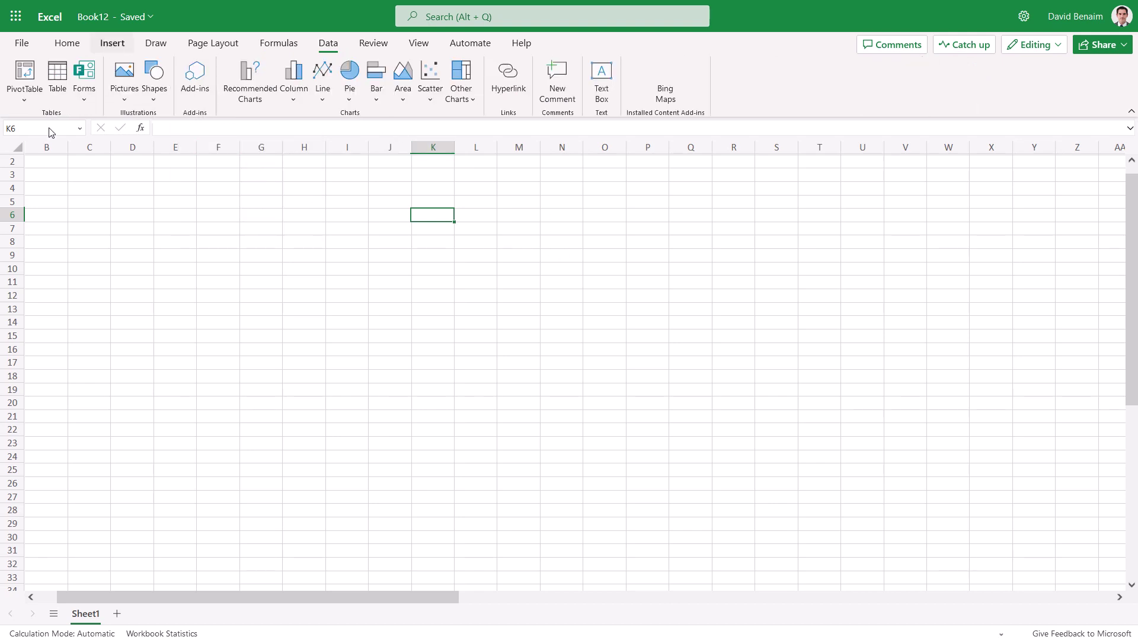
pyautogui.click(27, 102)
pyautogui.click(57, 156)
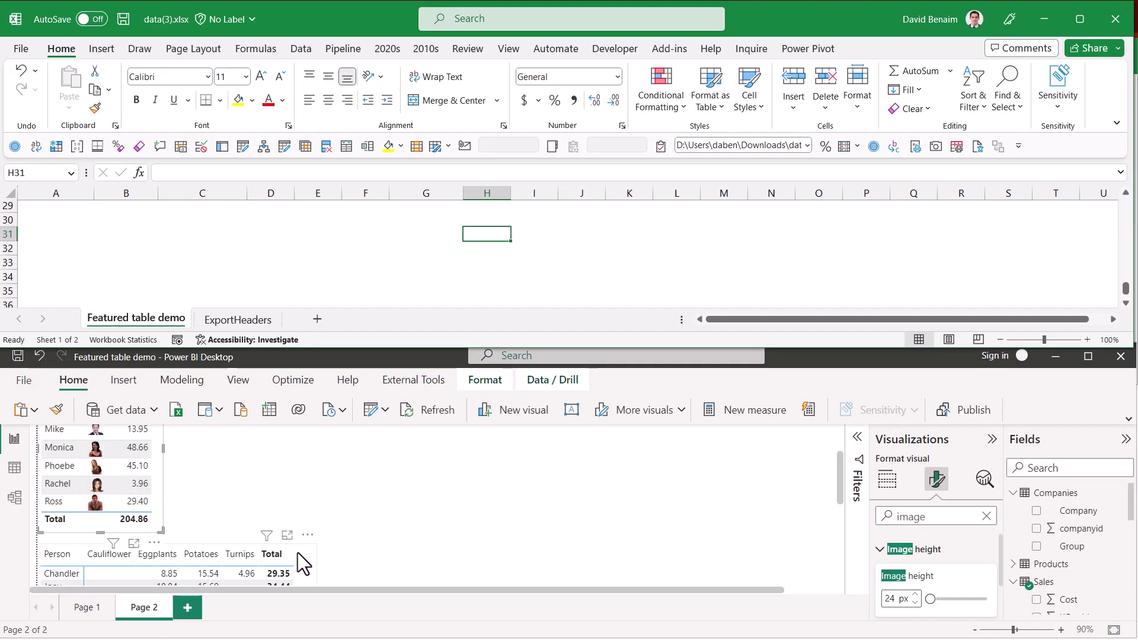
# Step: Move the vegetable matrix up and export its data to a CSV file
pyautogui.click(375, 534)
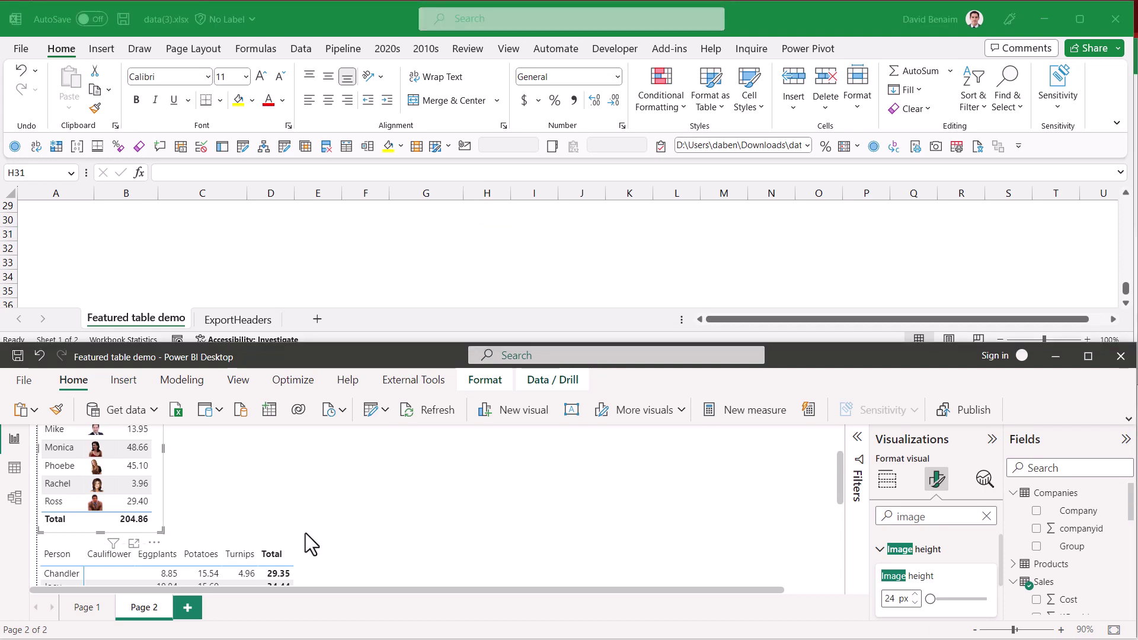
pyautogui.moveTo(303, 542); pyautogui.dragTo(508, 430)
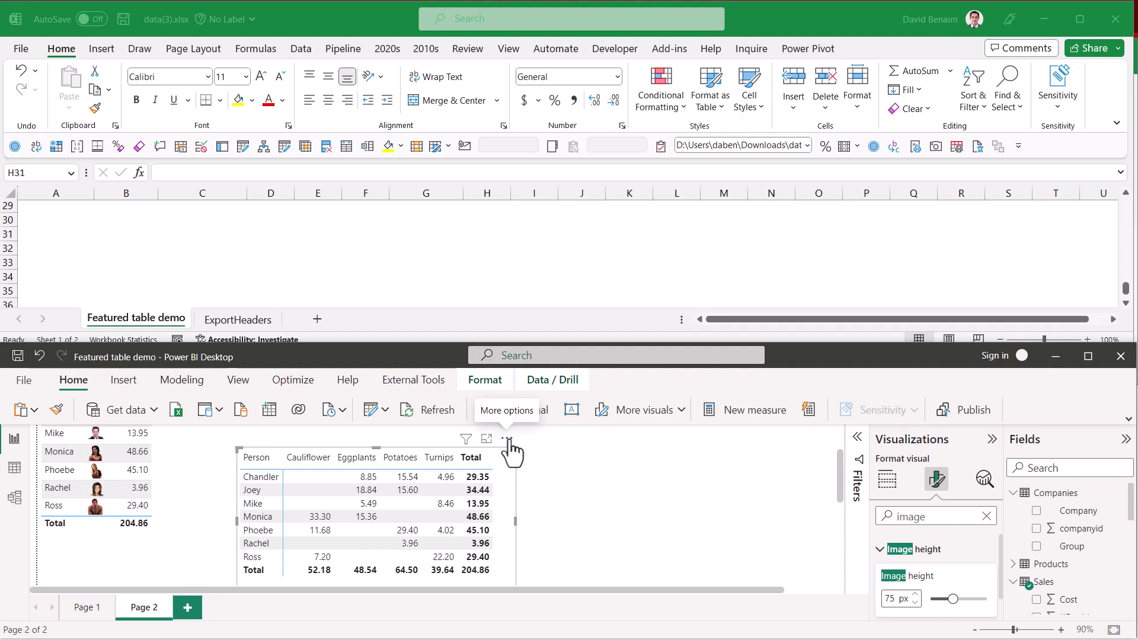
pyautogui.click(507, 438)
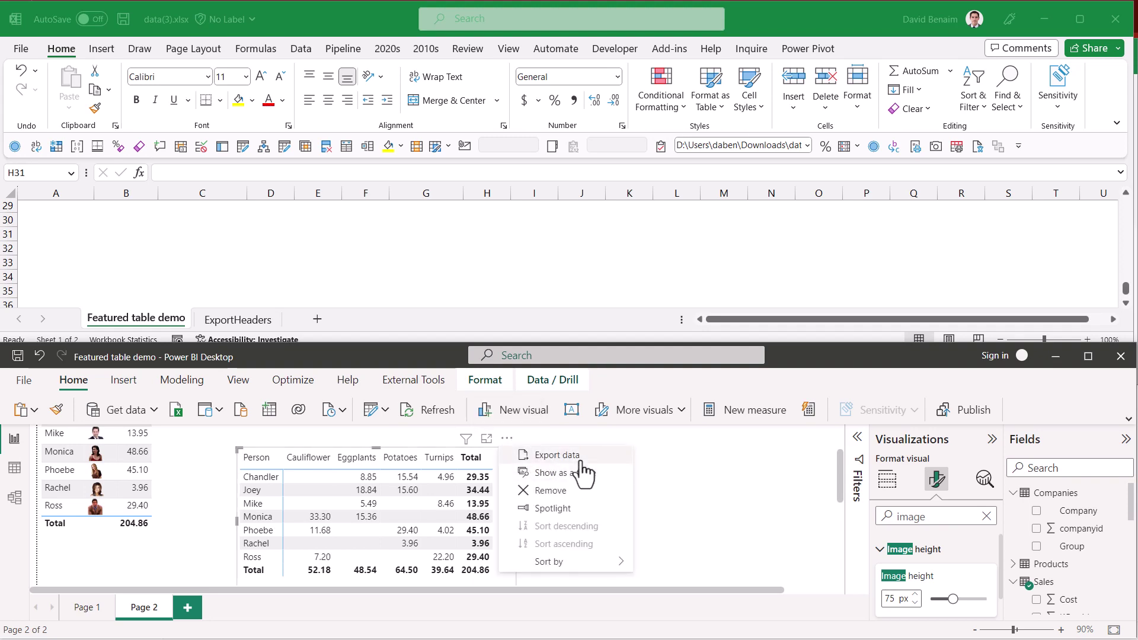
pyautogui.click(557, 455)
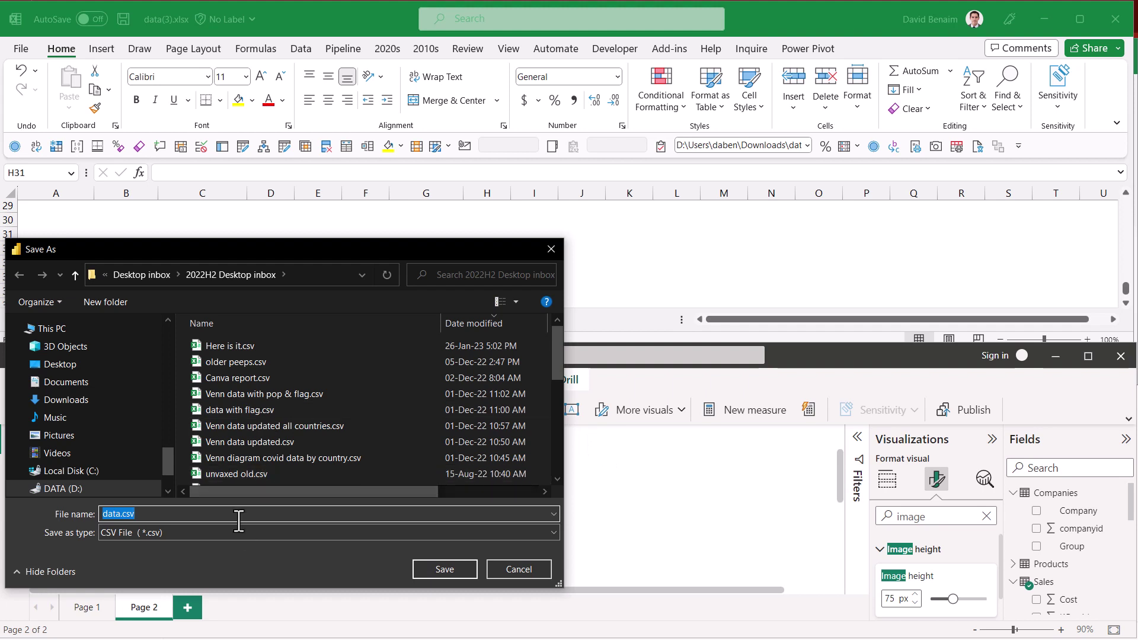
pyautogui.write('name list')
pyautogui.press('Return')
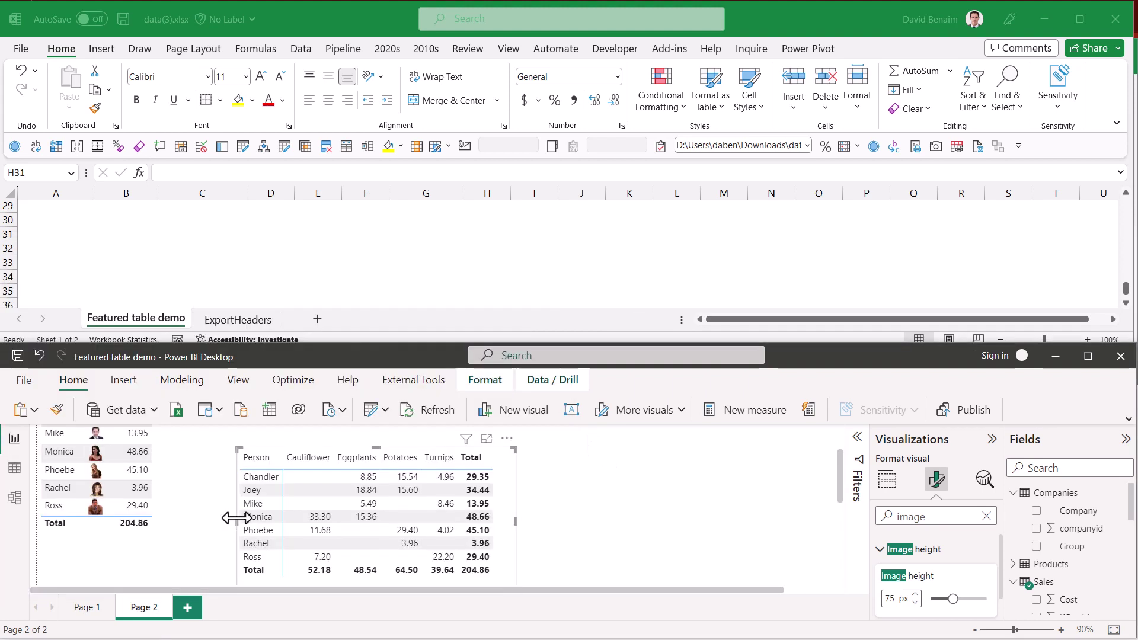
# Step: Review the exported Person, Profit and Veg rows of the CSV in Excel
pyautogui.click(518, 236)
pyautogui.click(559, 236)
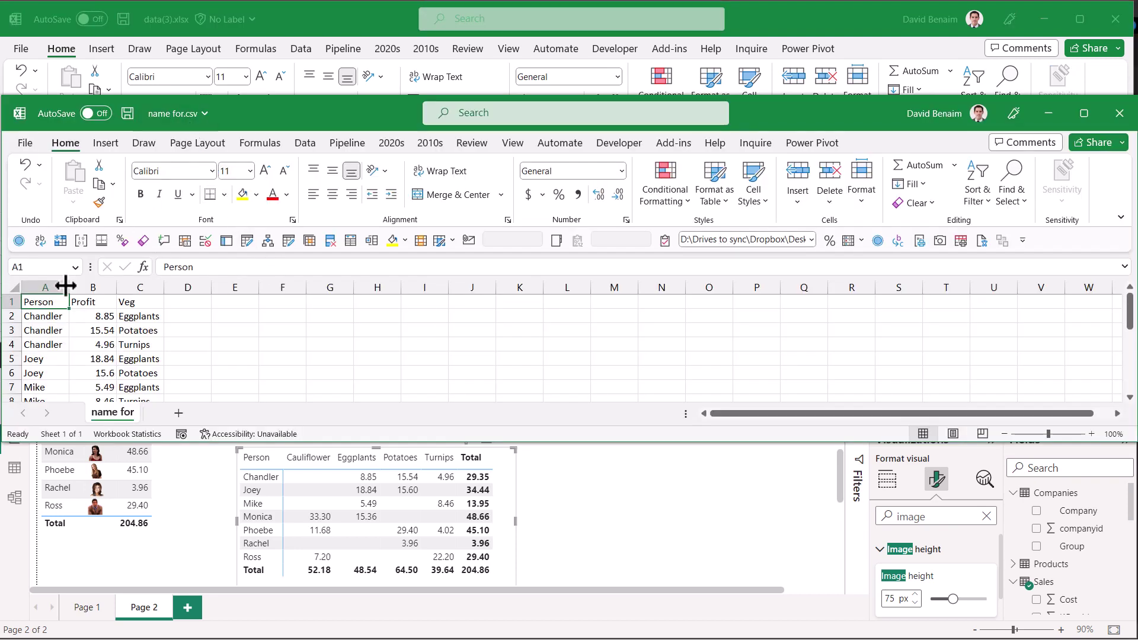
pyautogui.moveTo(53, 303); pyautogui.dragTo(122, 374)
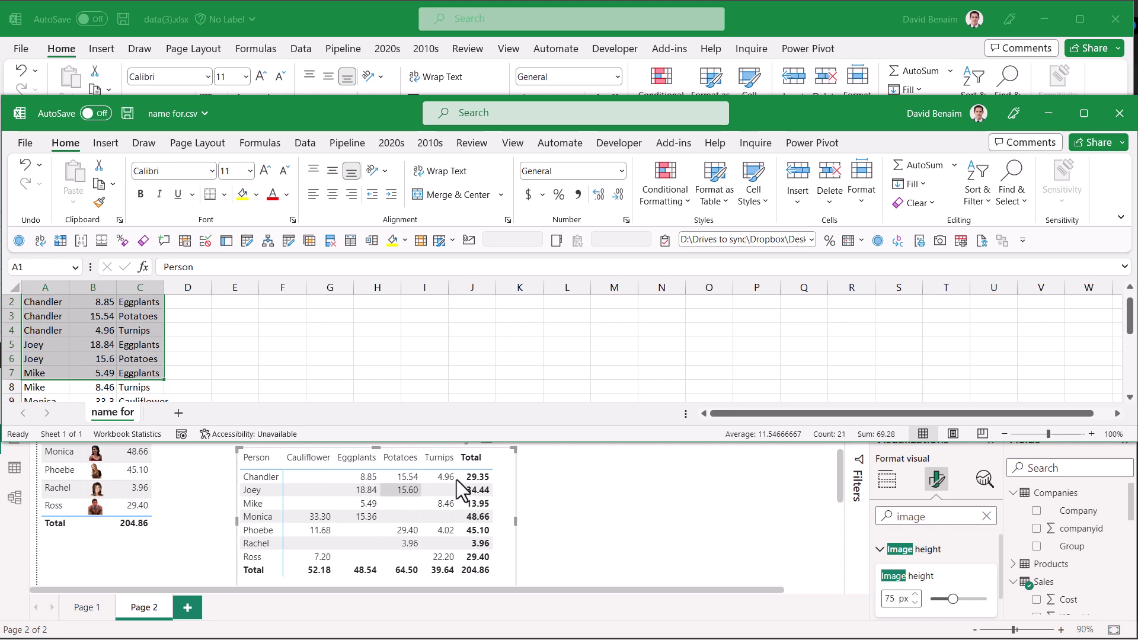
pyautogui.scroll(-3, 97, 332)
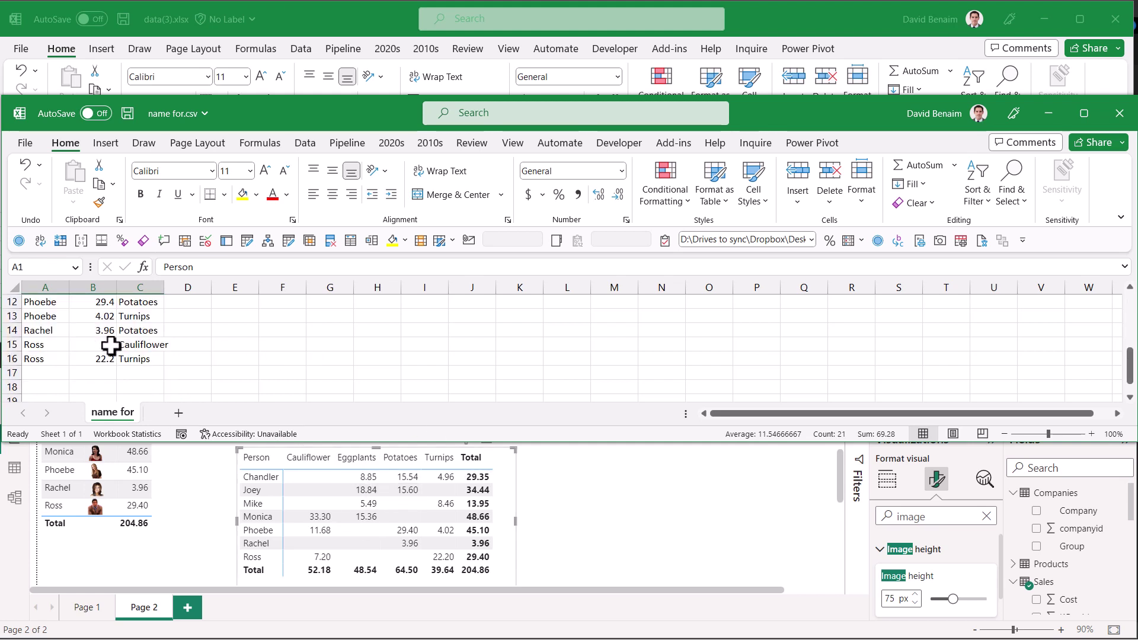
pyautogui.moveTo(136, 359); pyautogui.dragTo(91, 317)
pyautogui.click(237, 316)
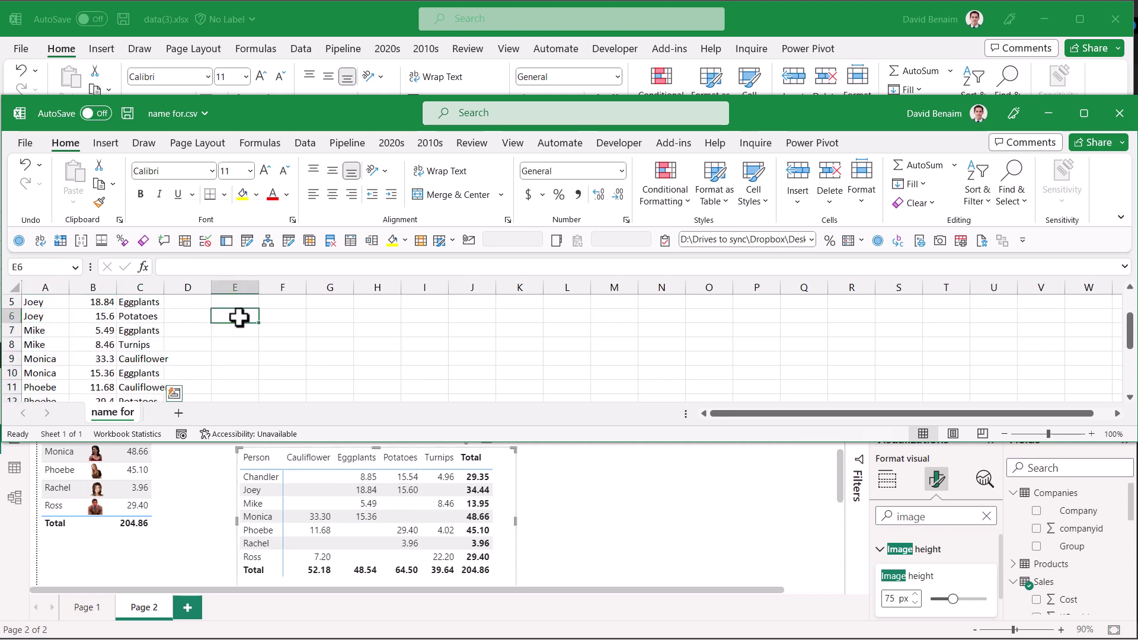
# Step: Select the Potatoes column in the Power BI matrix and copy the selection
pyautogui.click(342, 27)
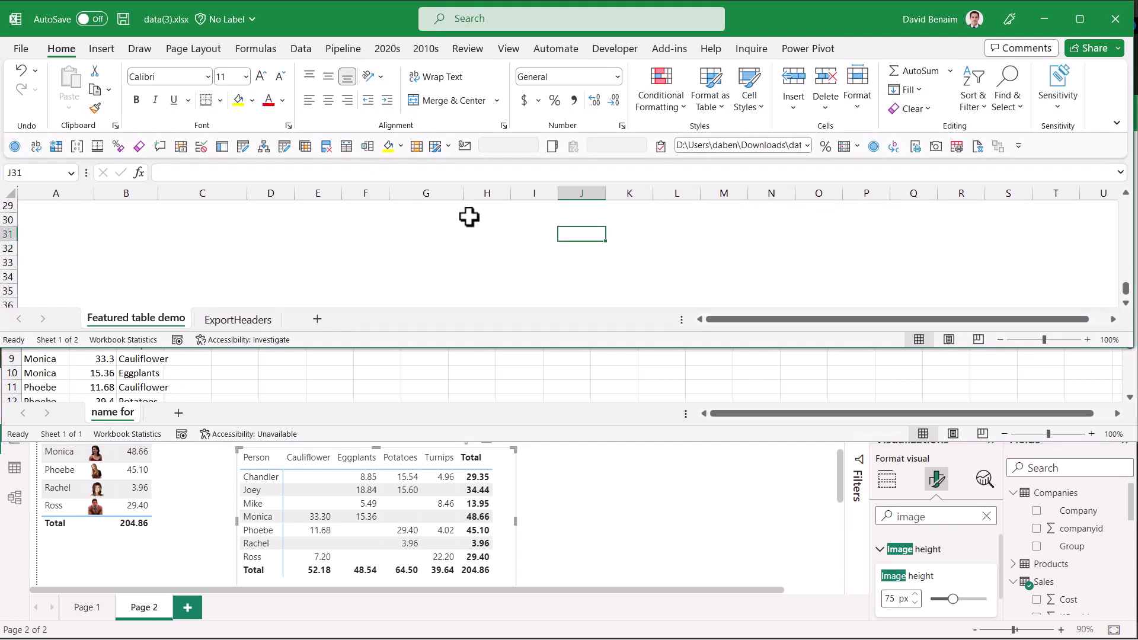
pyautogui.click(544, 473)
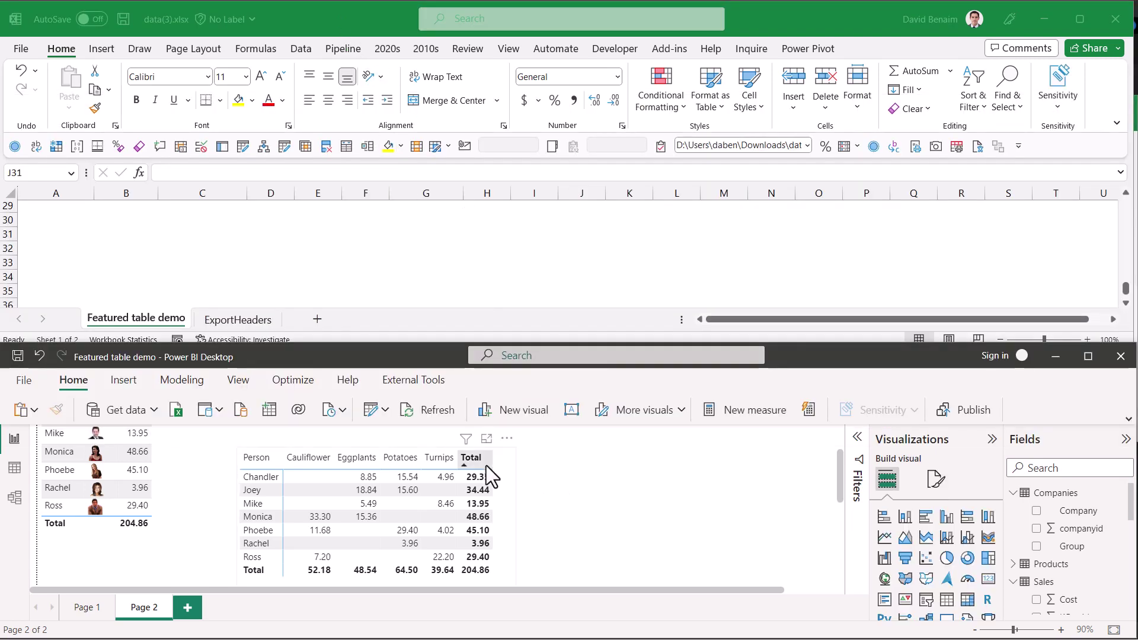
pyautogui.click(403, 456)
pyautogui.rightClick(403, 456)
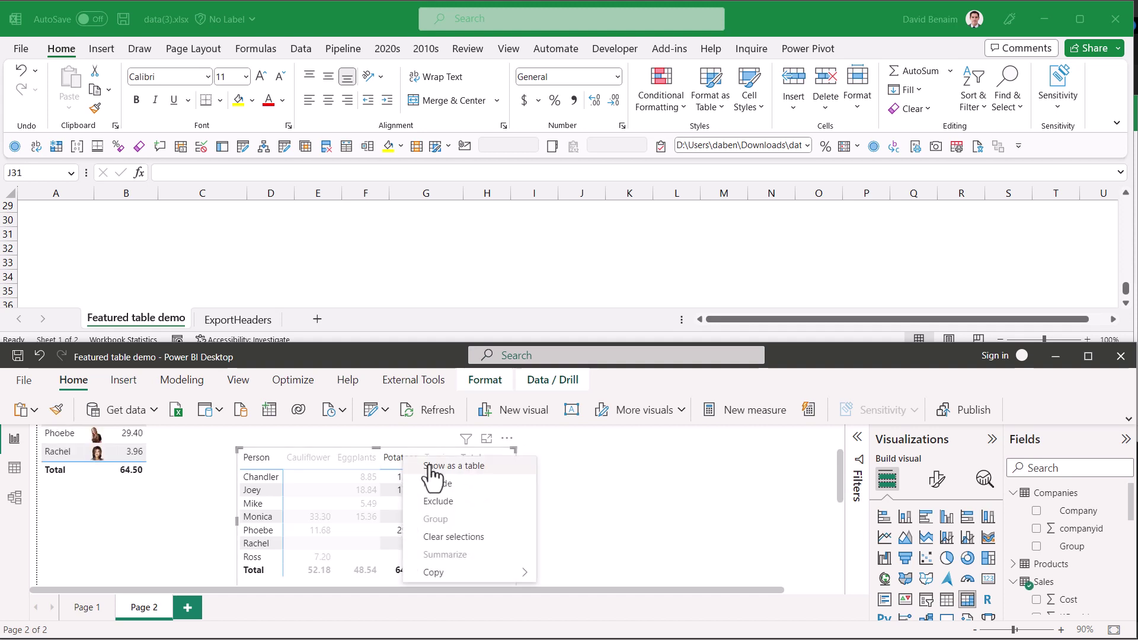
pyautogui.moveTo(470, 575)
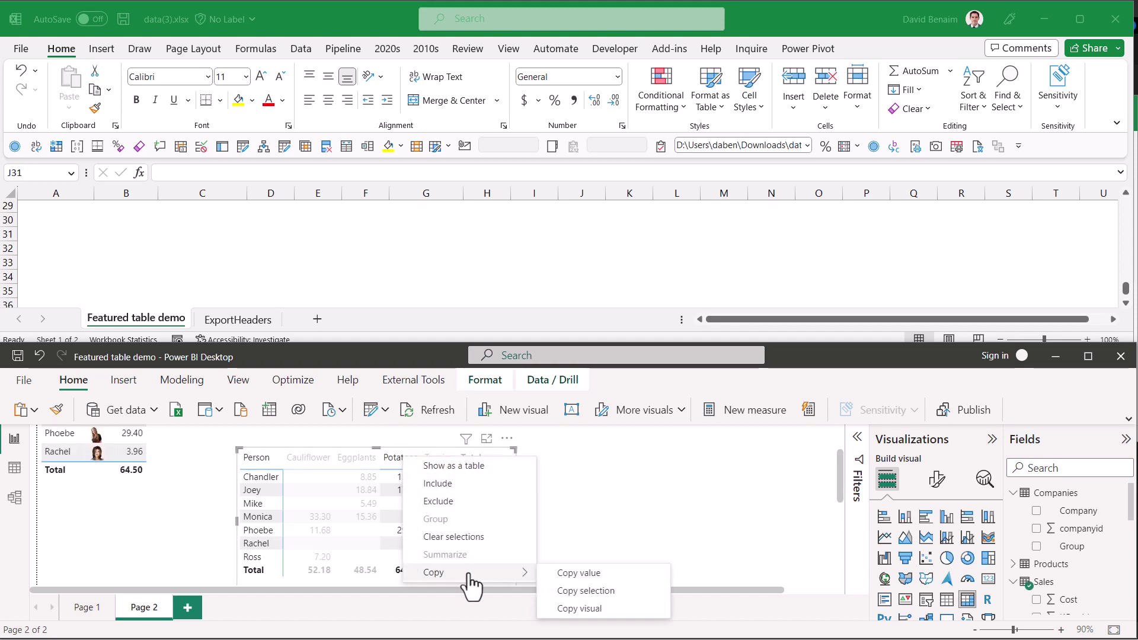
pyautogui.click(611, 591)
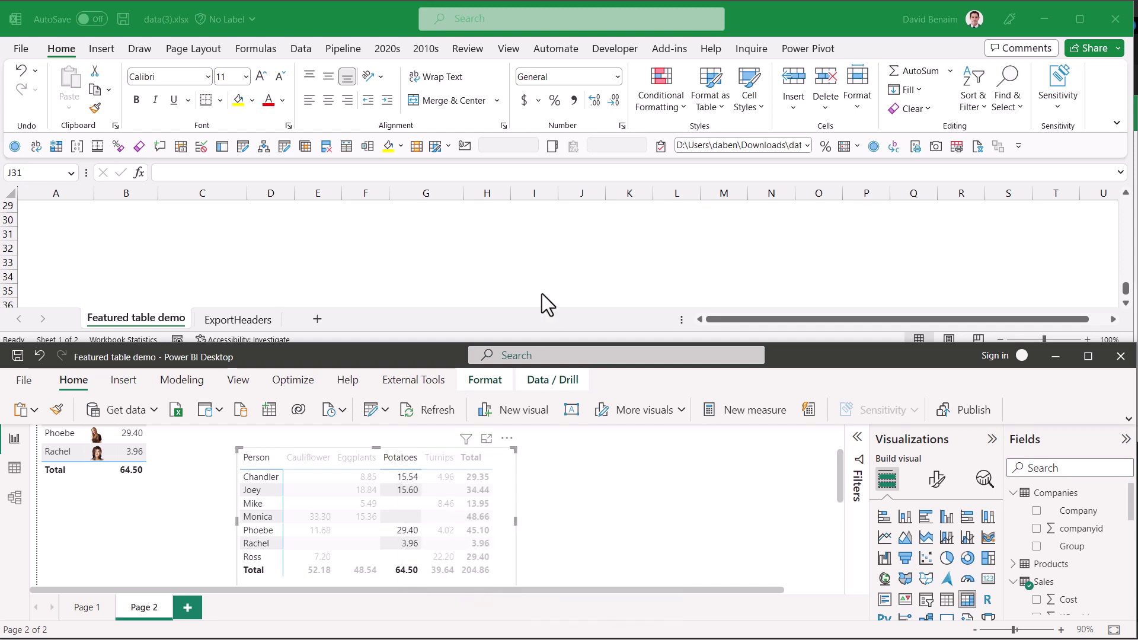
# Step: Paste the Potatoes Person/Veg/Profit table at Excel cell I30 and check the Profit values' sum
pyautogui.click(561, 229)
pyautogui.click(525, 221)
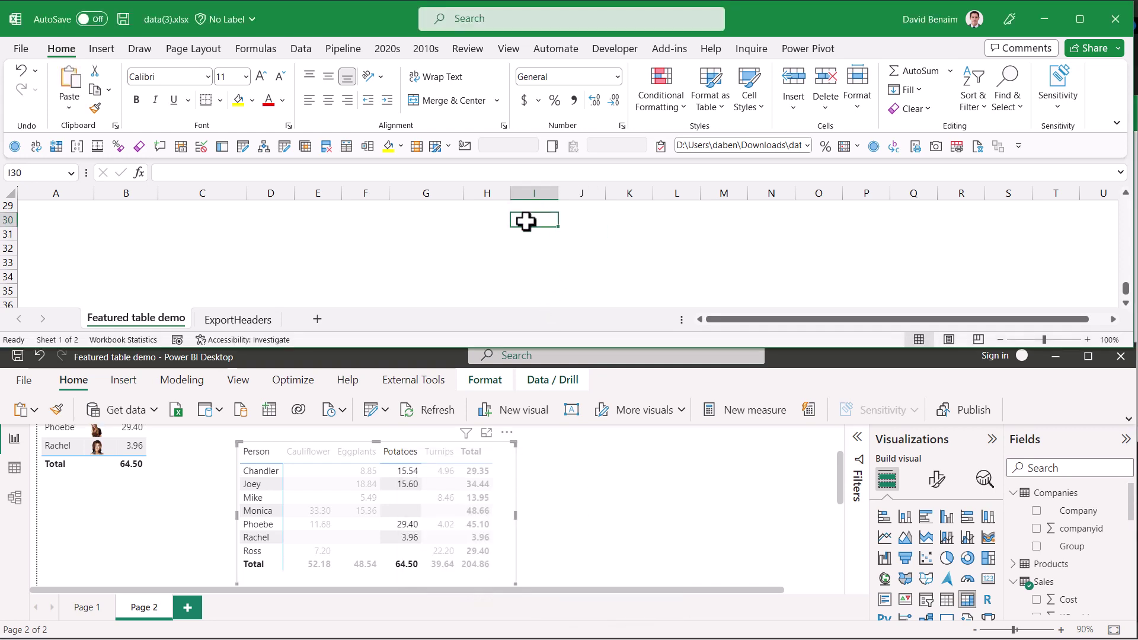
pyautogui.rightClick(526, 221)
pyautogui.click(565, 293)
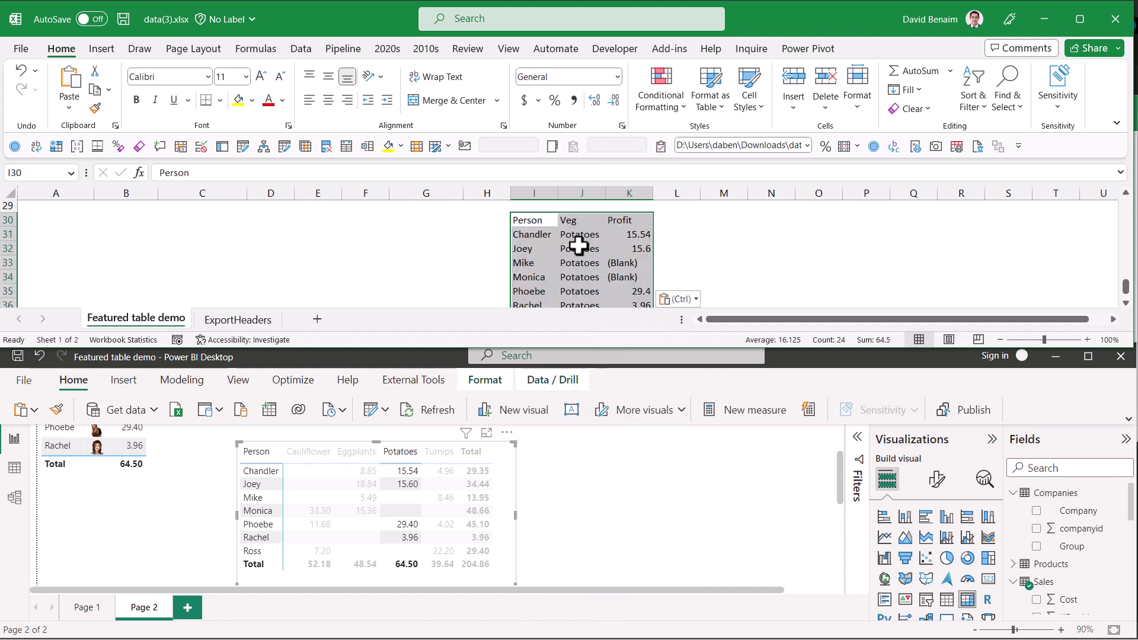
pyautogui.click(538, 225)
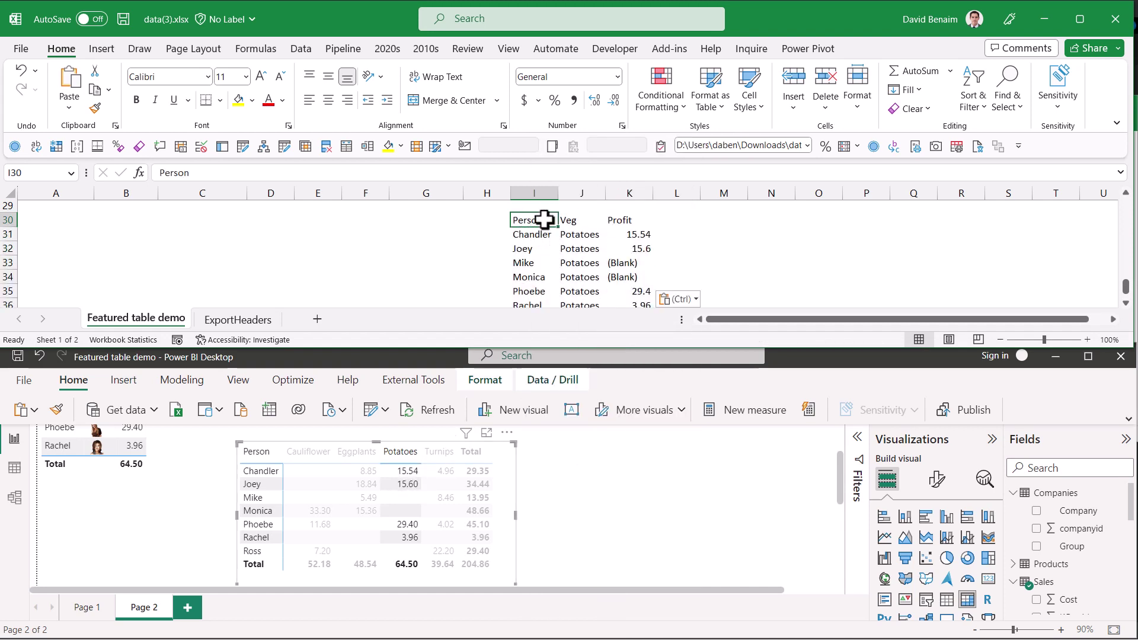
pyautogui.moveTo(545, 222); pyautogui.dragTo(579, 299)
pyautogui.click(620, 227)
pyautogui.moveTo(622, 234); pyautogui.dragTo(627, 300)
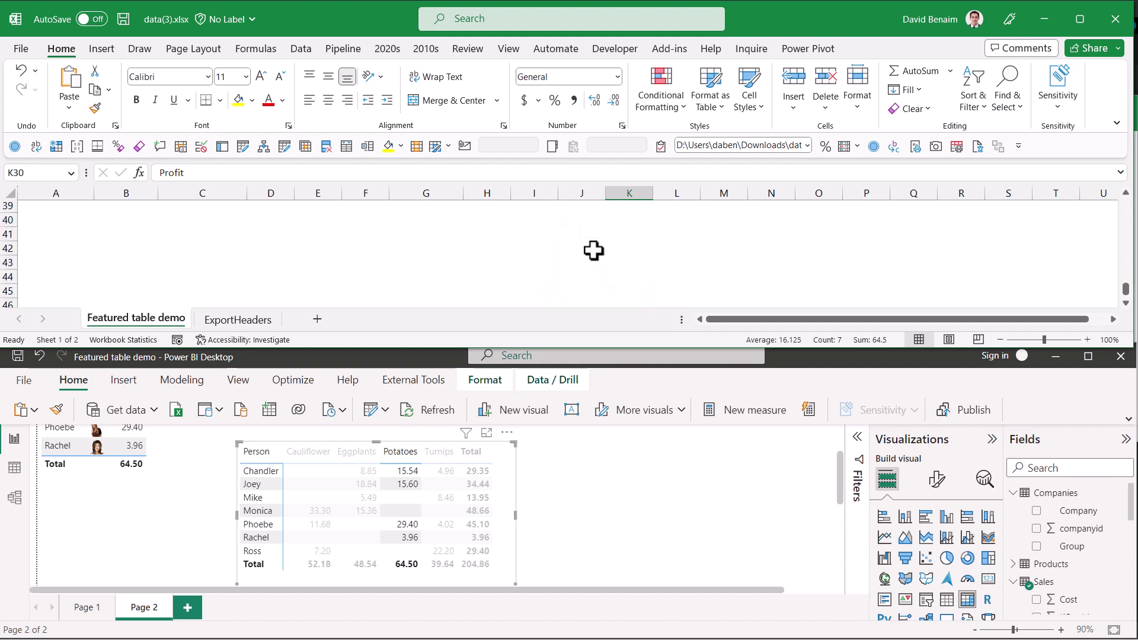
pyautogui.click(690, 278)
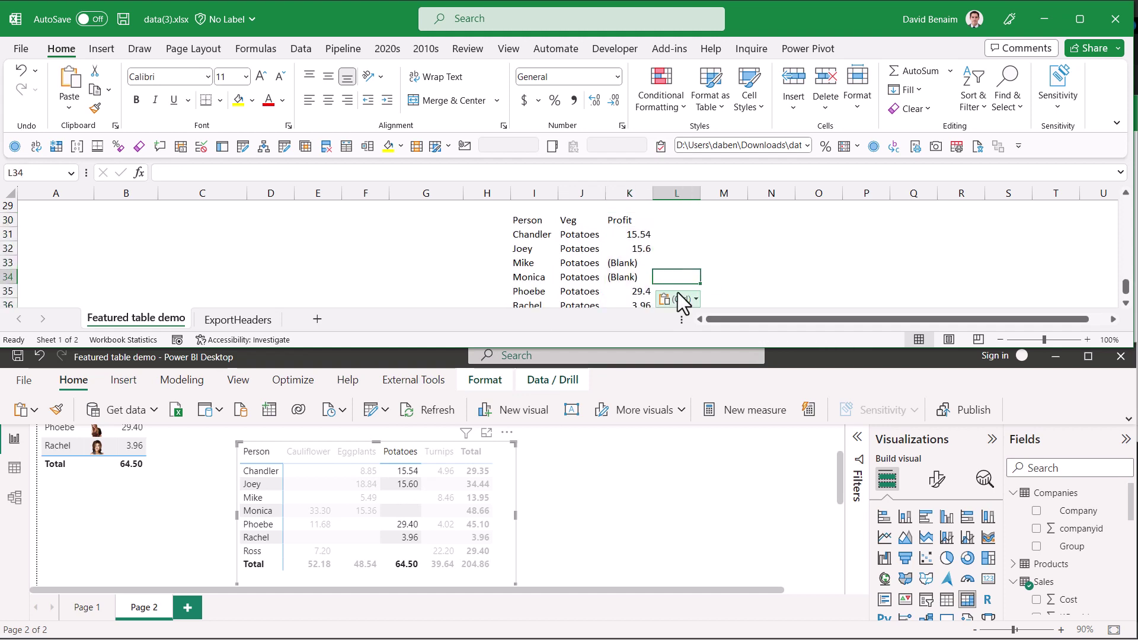
pyautogui.press('Down')
pyautogui.press('Down')
pyautogui.press('Down')
pyautogui.press('Down')
pyautogui.press('Down')
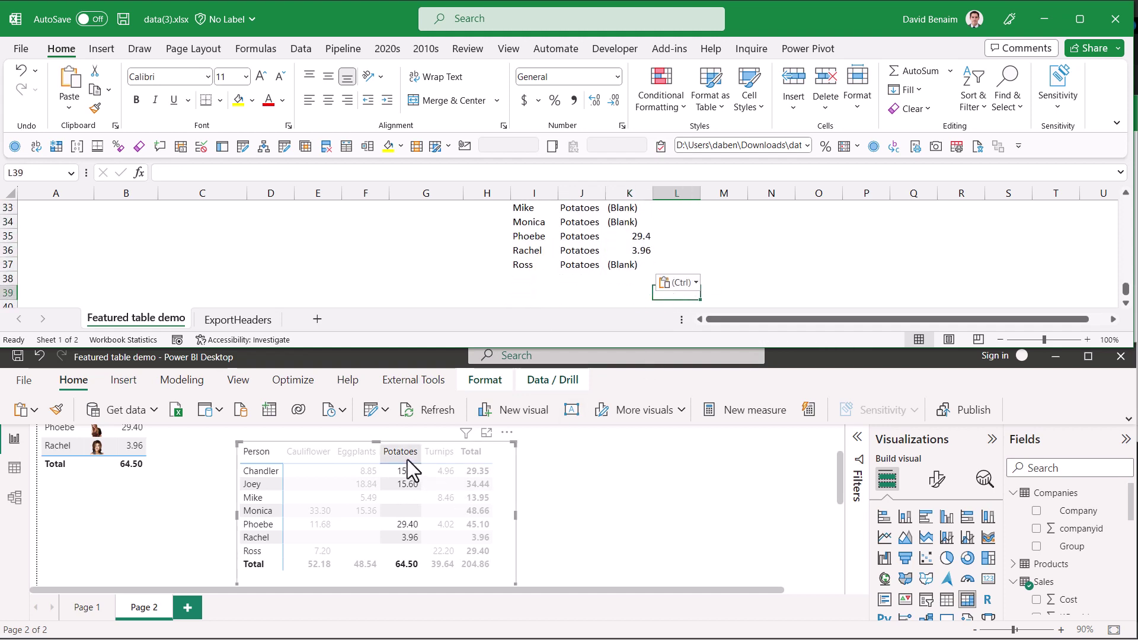
# Step: Copy Joey's Potatoes value from the matrix and paste it into M34 as 15.540000000000003
pyautogui.click(406, 459)
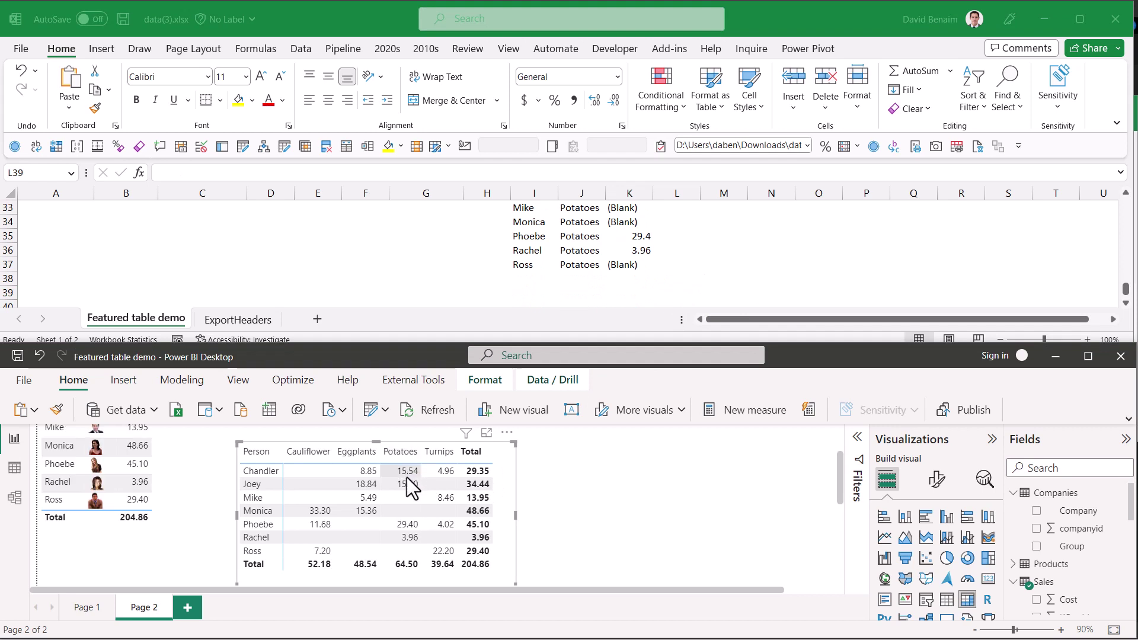
pyautogui.rightClick(407, 479)
pyautogui.moveTo(455, 576)
pyautogui.click(592, 592)
pyautogui.click(718, 218)
pyautogui.click(726, 223)
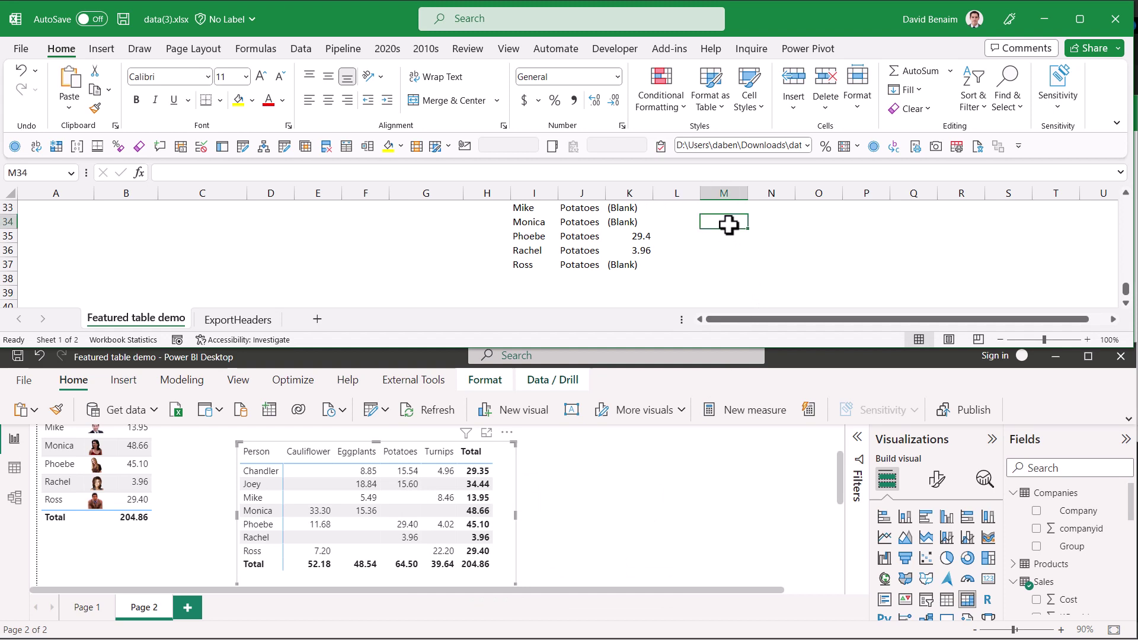
pyautogui.hotkey('ctrl', 'v')
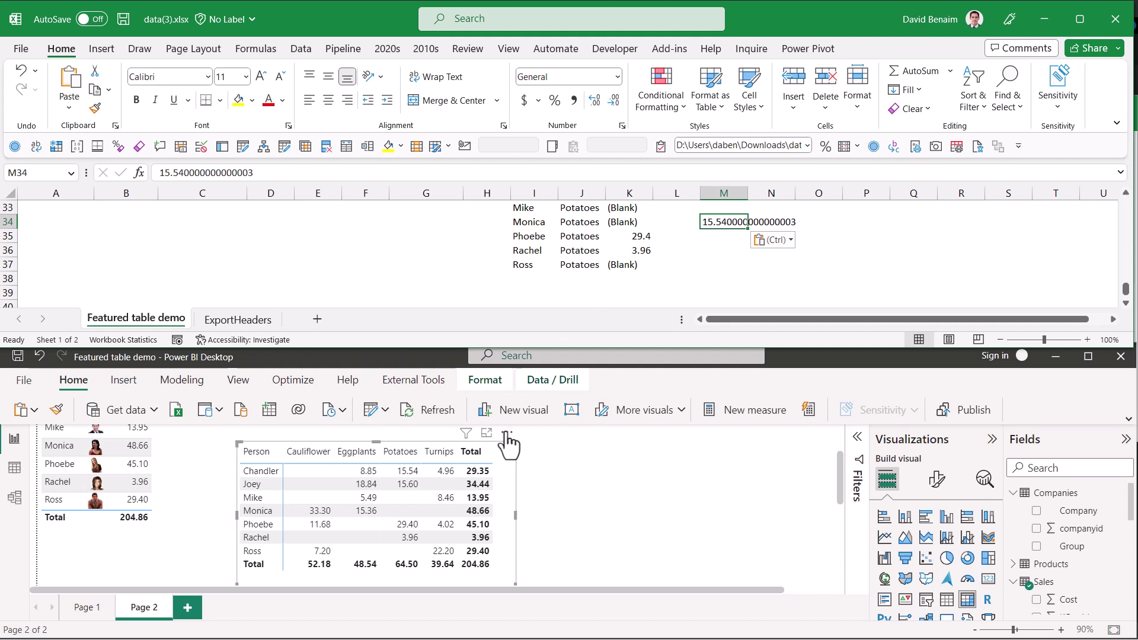
# Step: Take a screen snip of the Power BI vegetable matrix
pyautogui.click(535, 470)
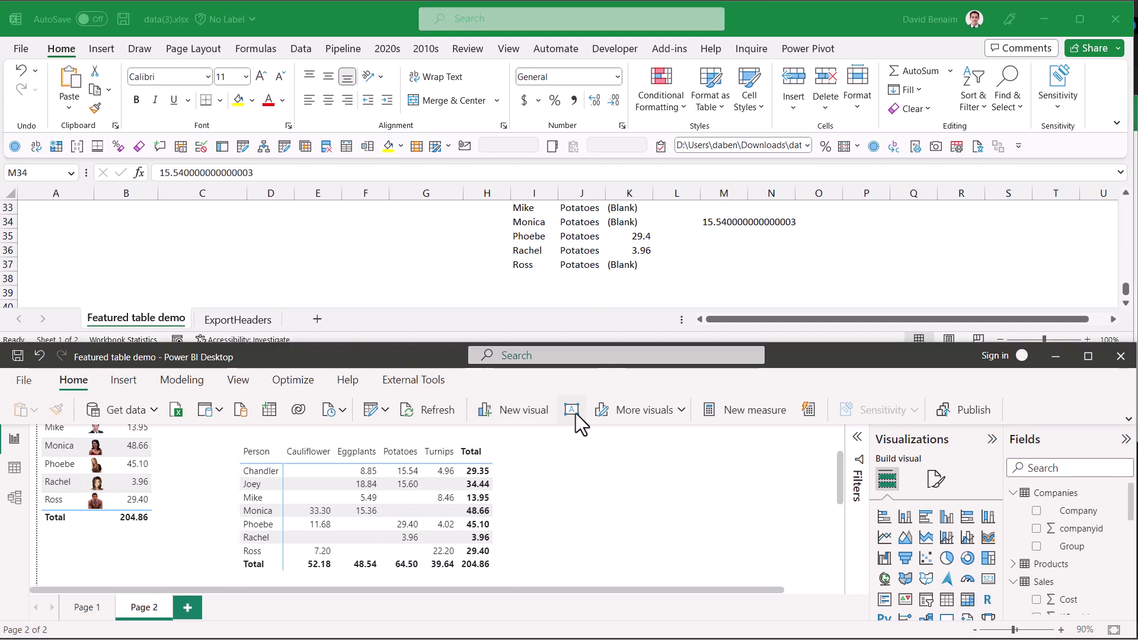
pyautogui.scroll(-3, 361, 268)
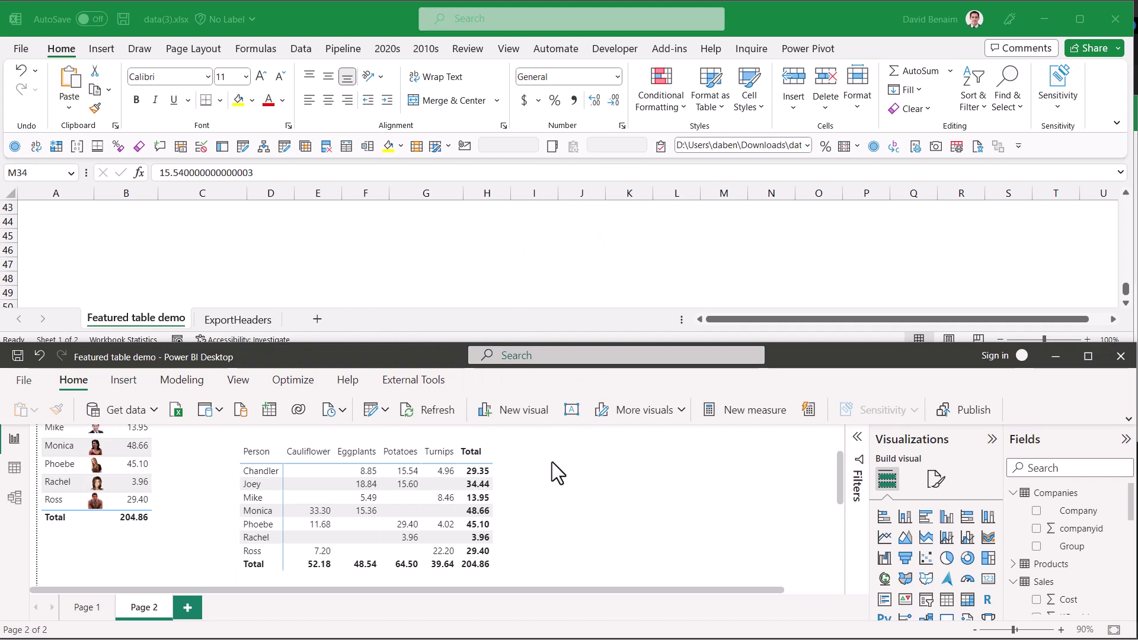
pyautogui.press('super+shift+s')
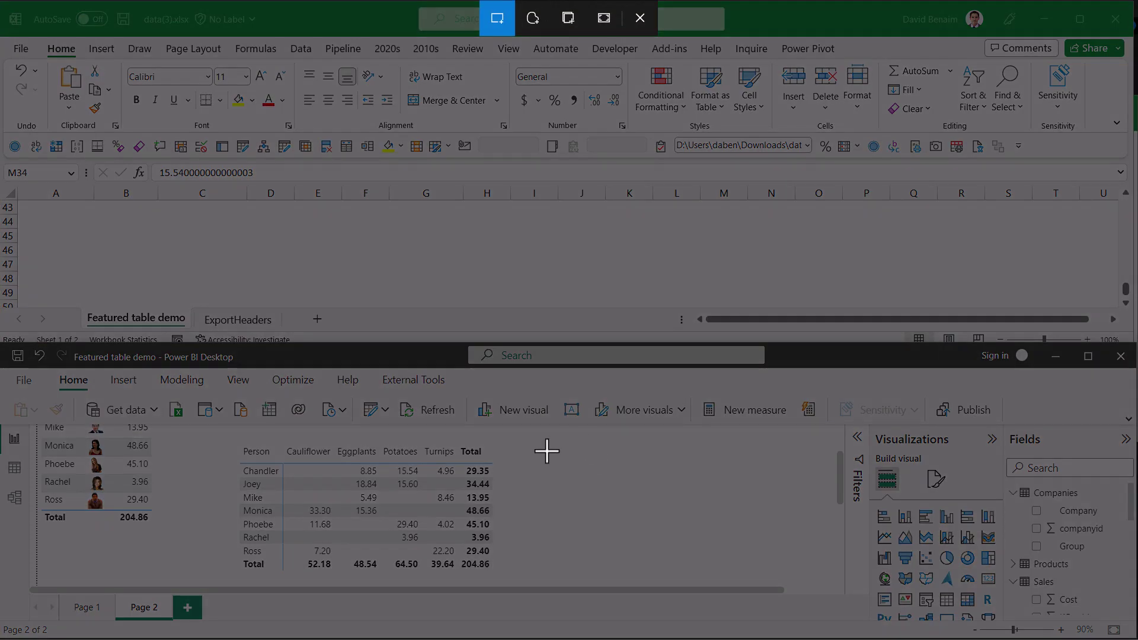
pyautogui.moveTo(234, 440); pyautogui.dragTo(496, 573)
# Step: Import the snipped table into J44 with Data > From Picture > Picture From Clipboard, accepting the warning
pyautogui.click(578, 219)
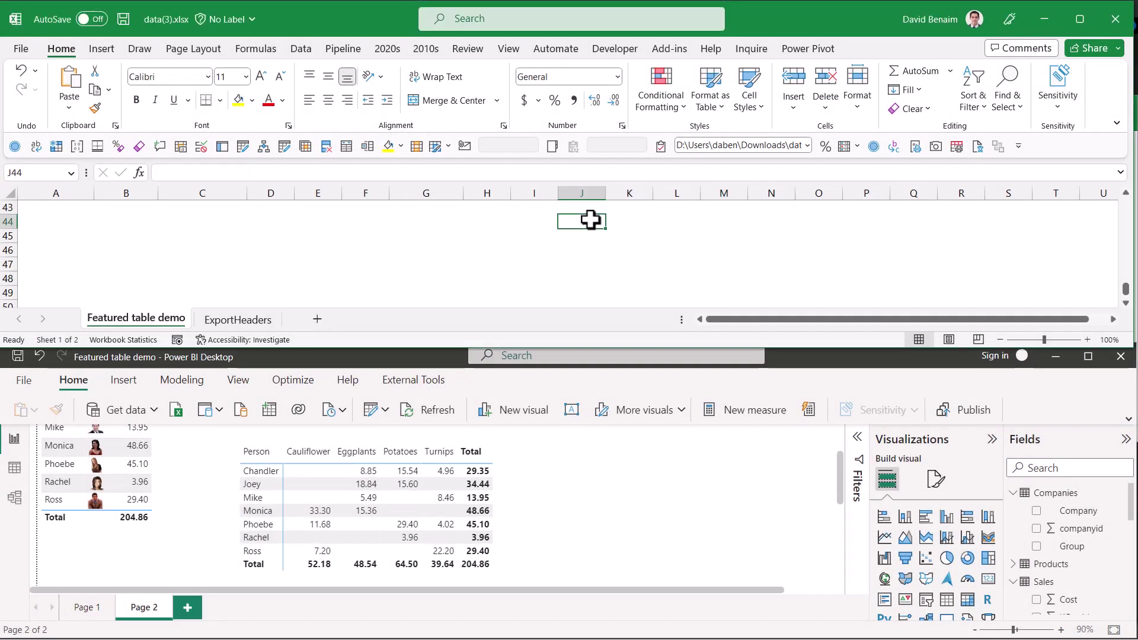
pyautogui.click(300, 50)
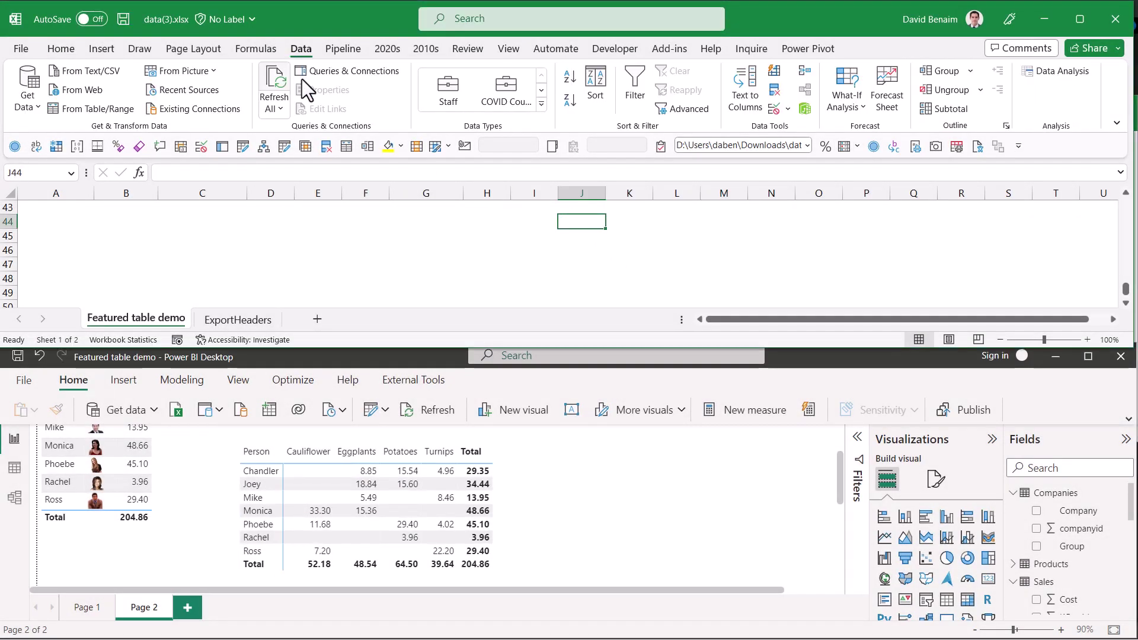
pyautogui.click(198, 72)
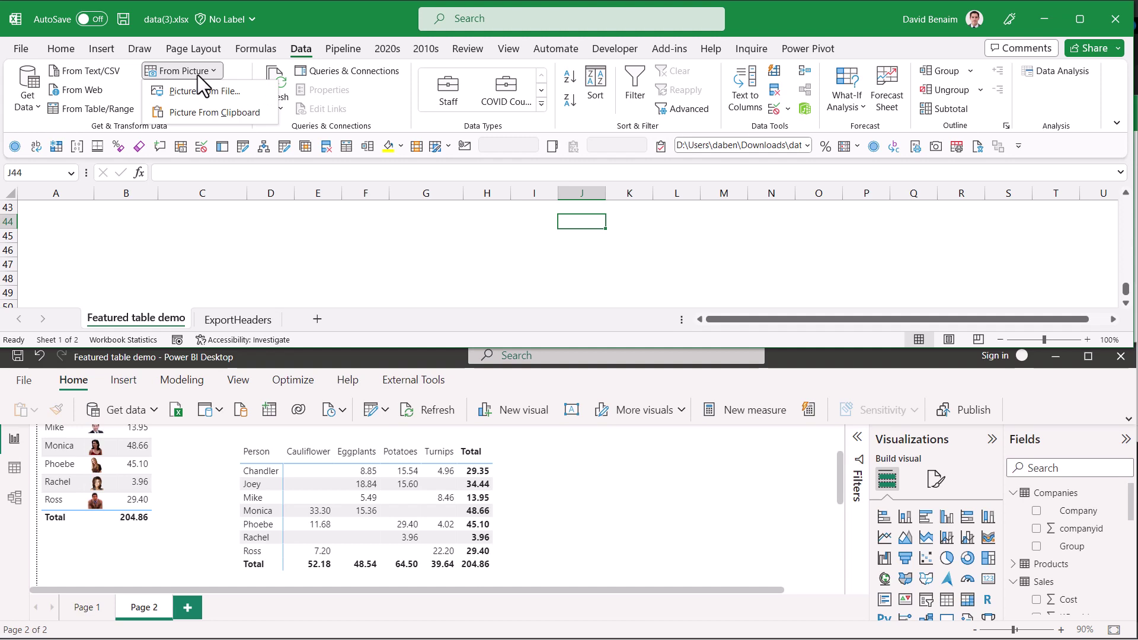
pyautogui.click(208, 111)
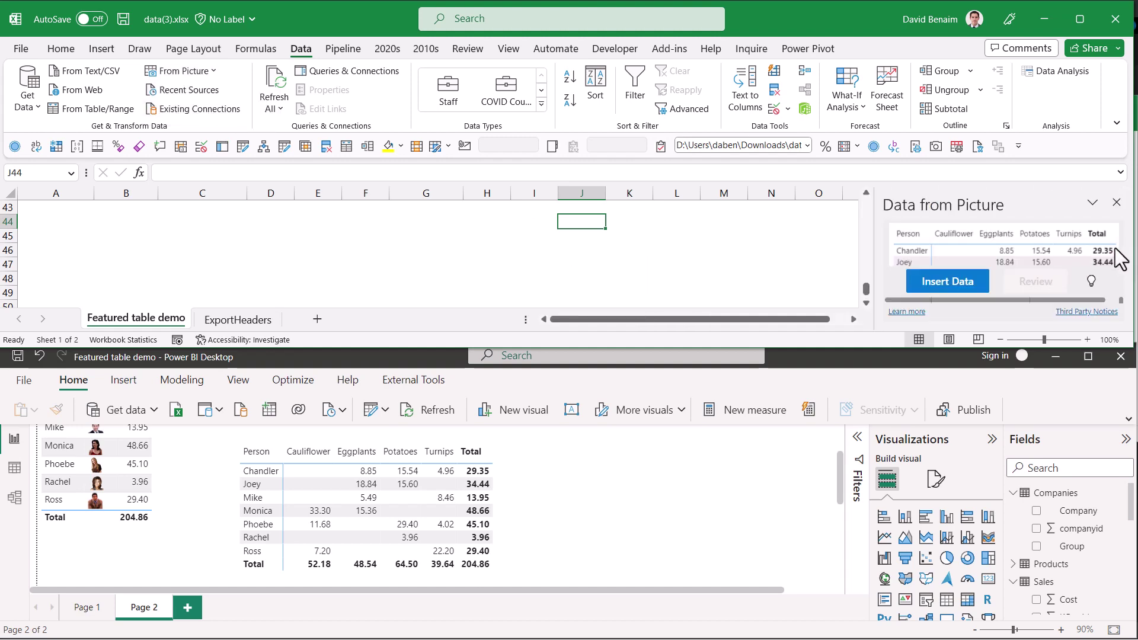
pyautogui.click(1080, 19)
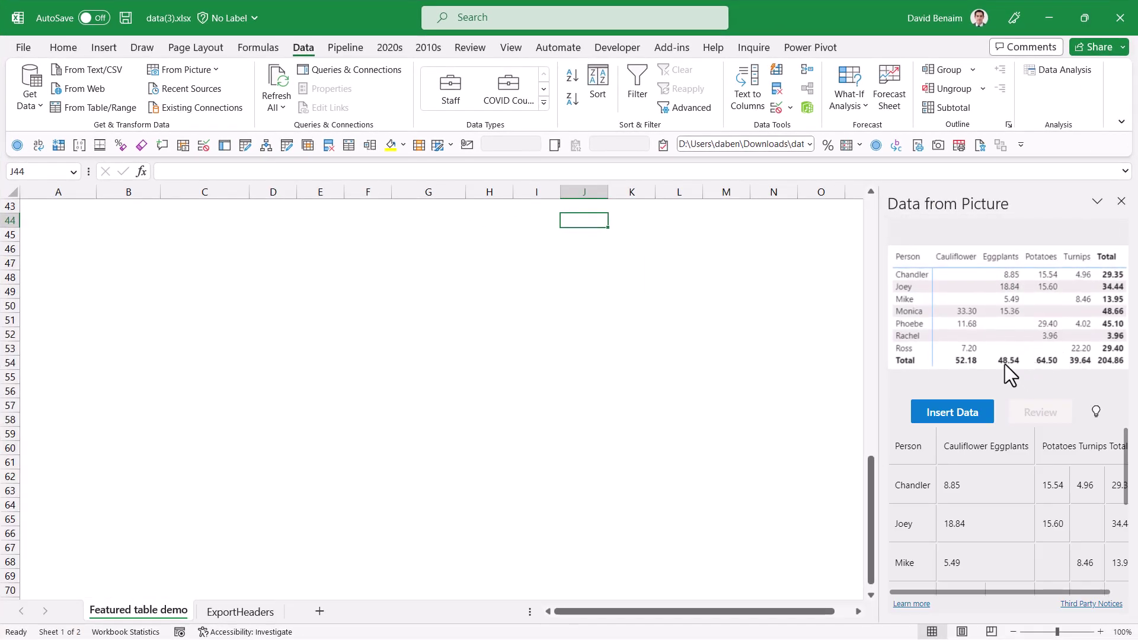
pyautogui.click(962, 415)
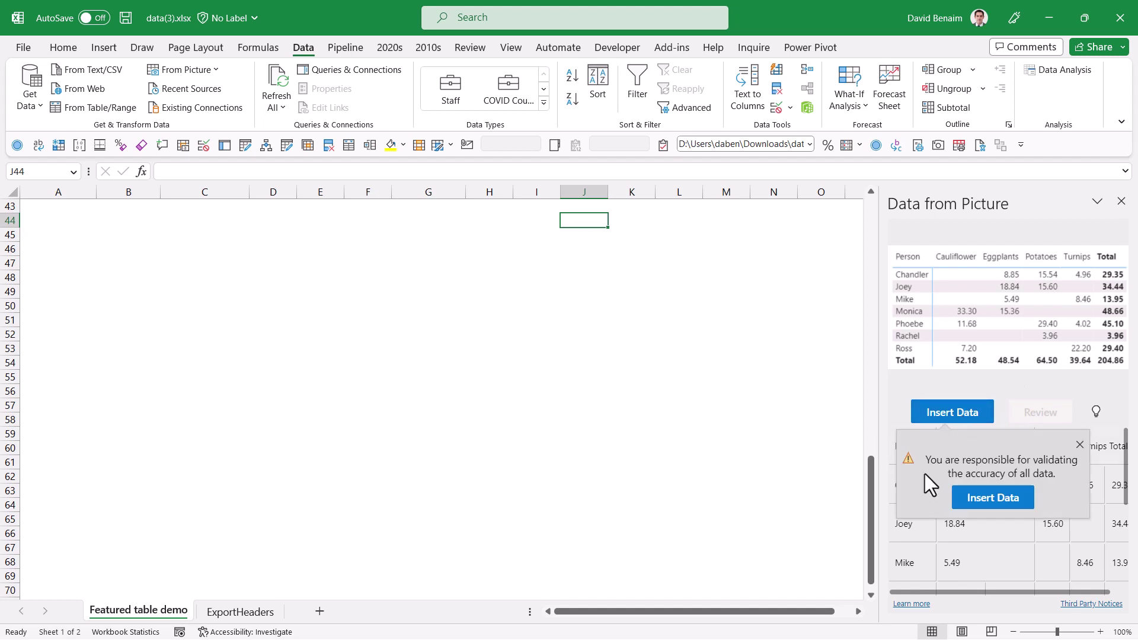
pyautogui.click(972, 499)
# Step: Check the imported Total row values, such as Cauliflower 52.18, and the merged vegetable headers
pyautogui.click(669, 333)
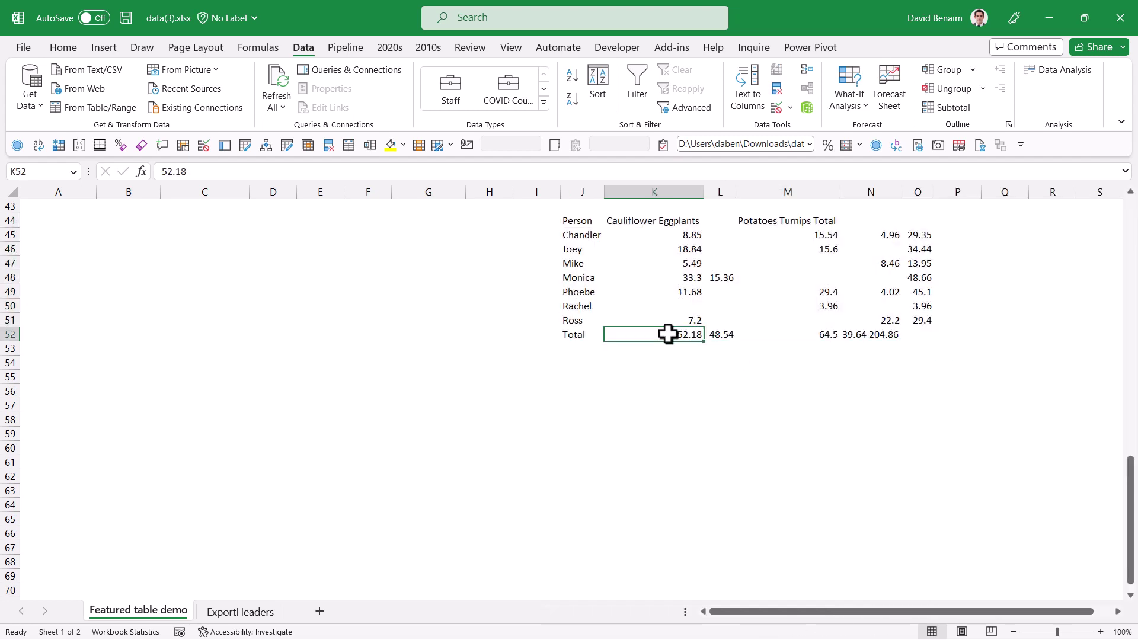
pyautogui.click(723, 330)
pyautogui.click(820, 330)
pyautogui.moveTo(869, 331); pyautogui.dragTo(826, 229)
pyautogui.click(833, 224)
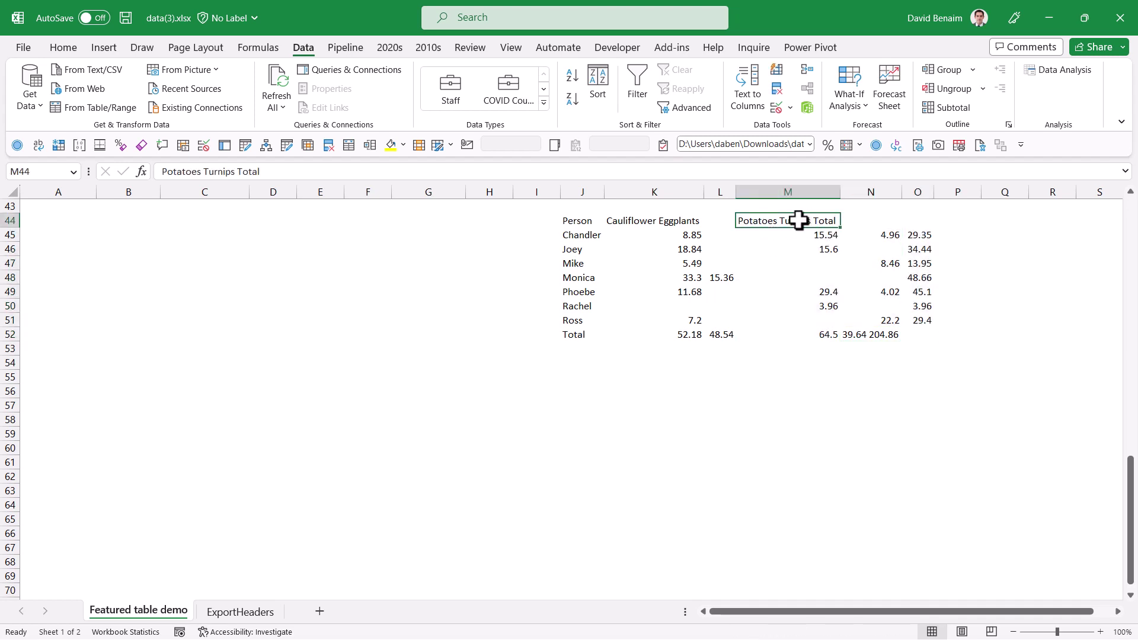
pyautogui.click(656, 222)
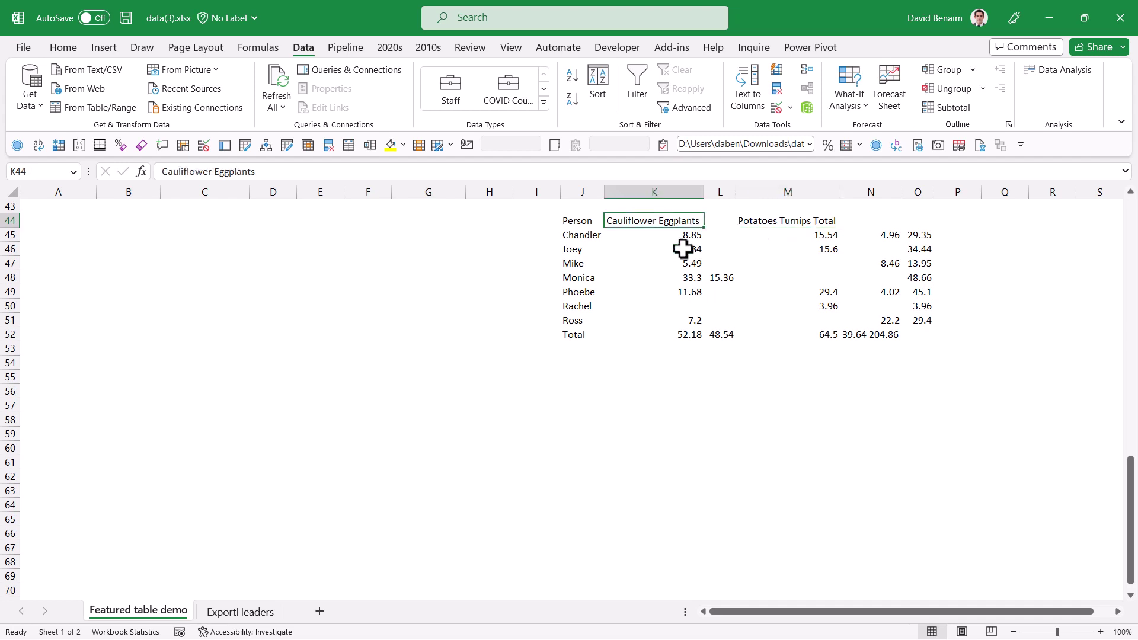
pyautogui.click(688, 333)
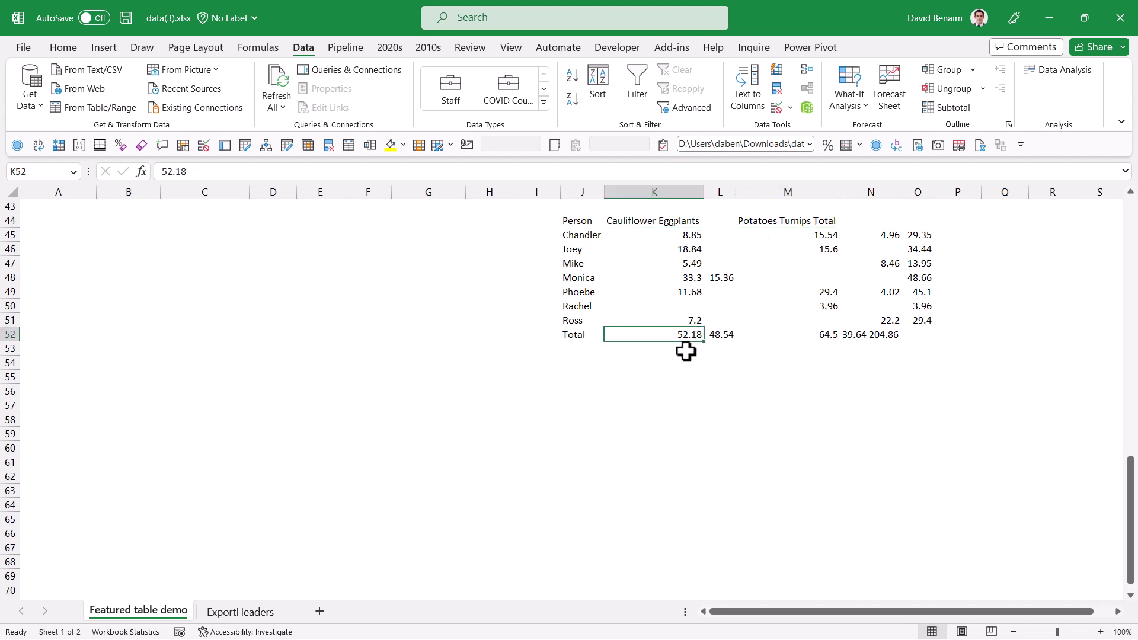
pyautogui.click(1084, 19)
# Step: Select the vegetable matrix and search its Format visual options for 'grid'
pyautogui.click(477, 479)
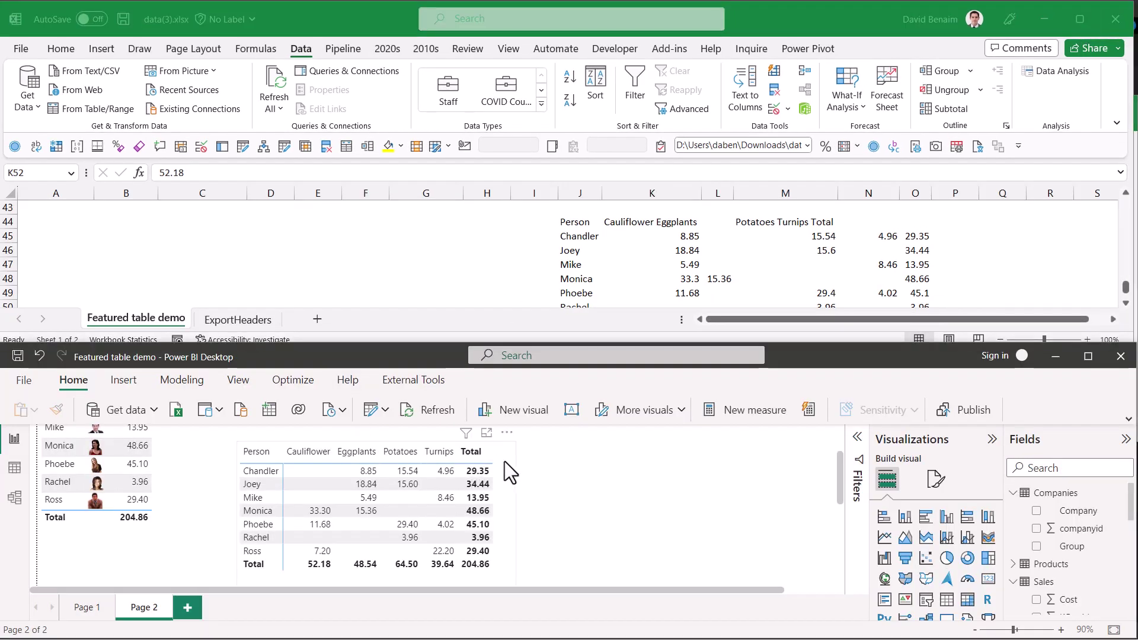
pyautogui.click(504, 461)
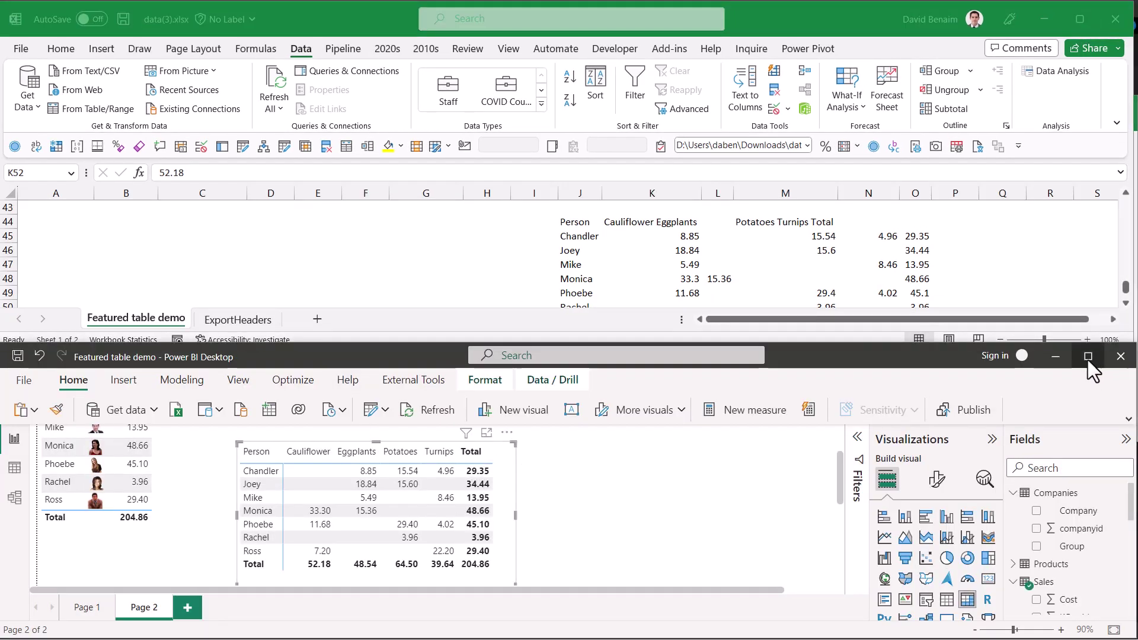
pyautogui.click(1087, 359)
pyautogui.click(937, 136)
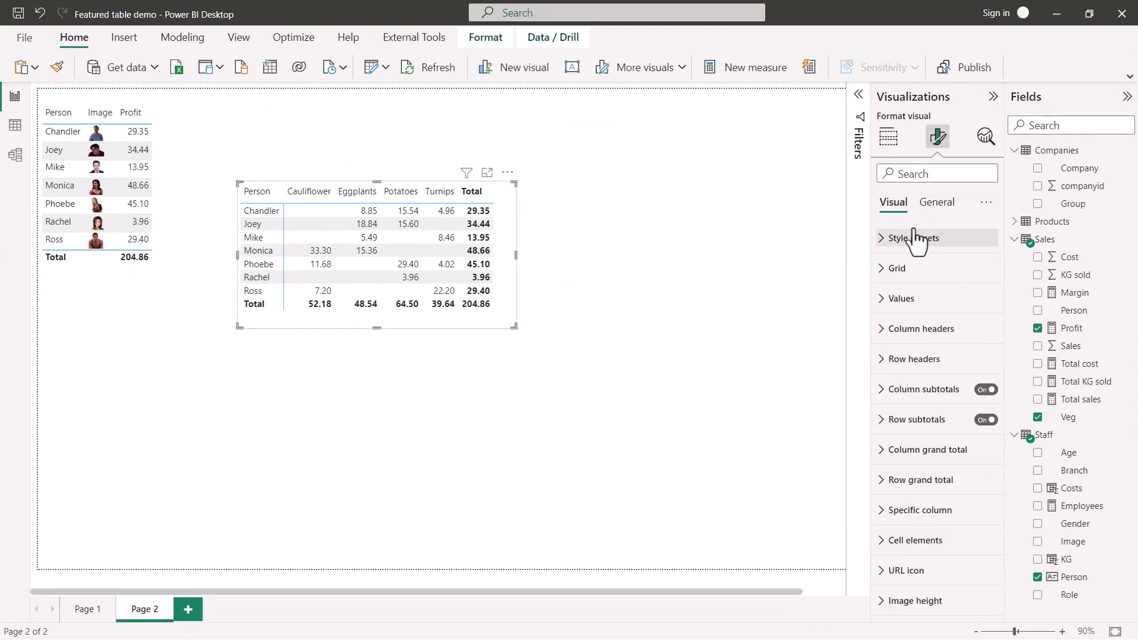
pyautogui.click(928, 173)
pyautogui.write('grid')
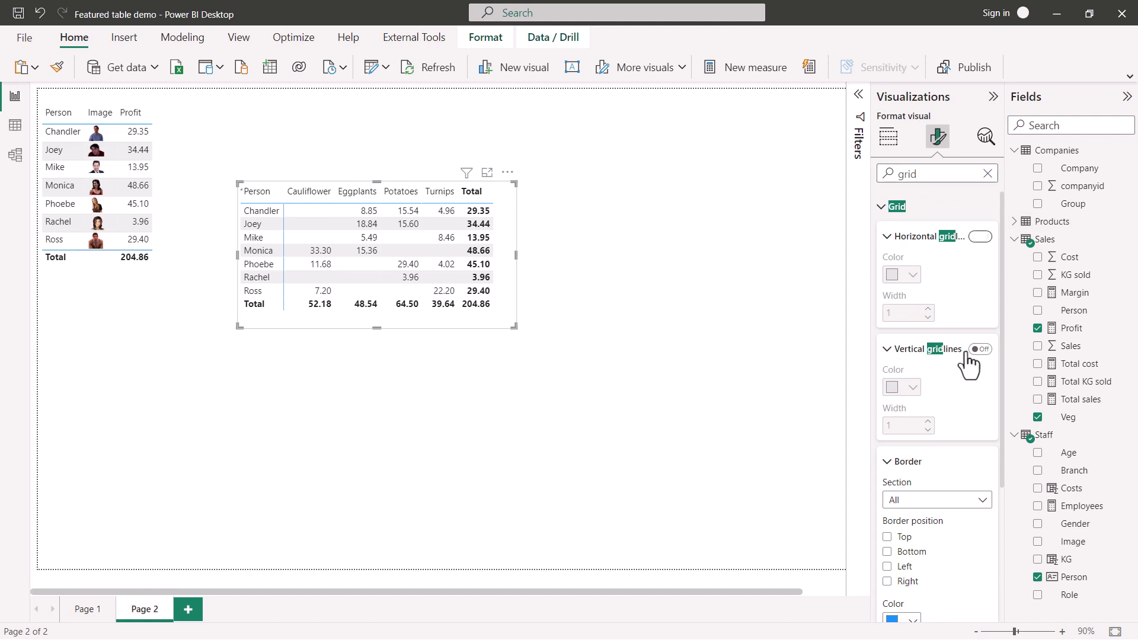
# Step: Turn on horizontal and vertical gridlines and set both colours to black
pyautogui.click(981, 236)
pyautogui.click(980, 349)
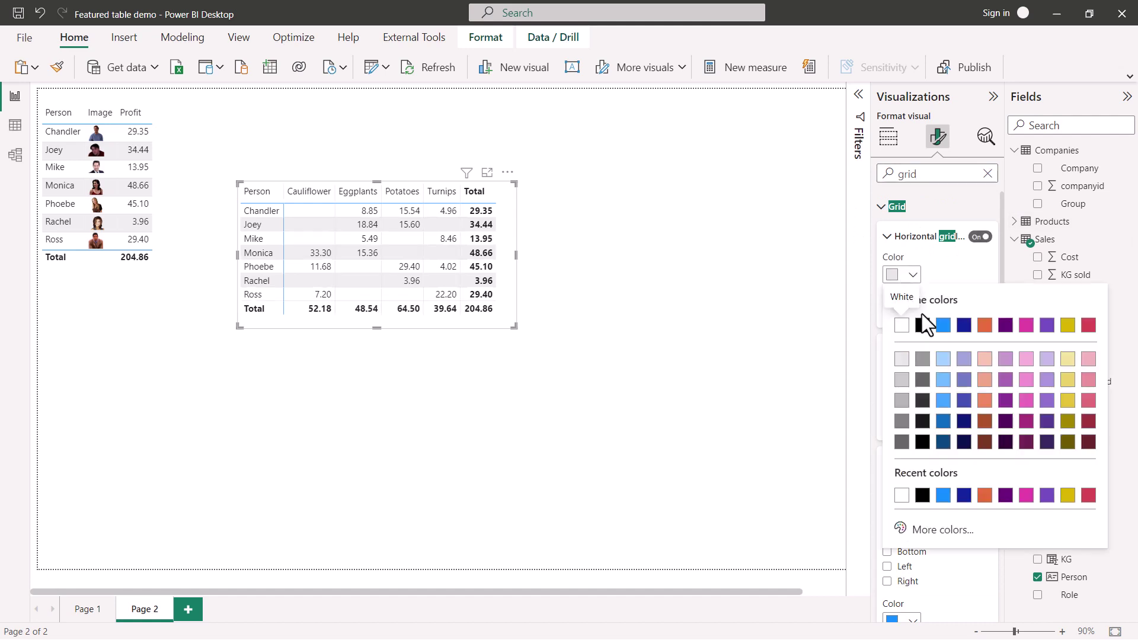
pyautogui.click(923, 324)
pyautogui.click(913, 388)
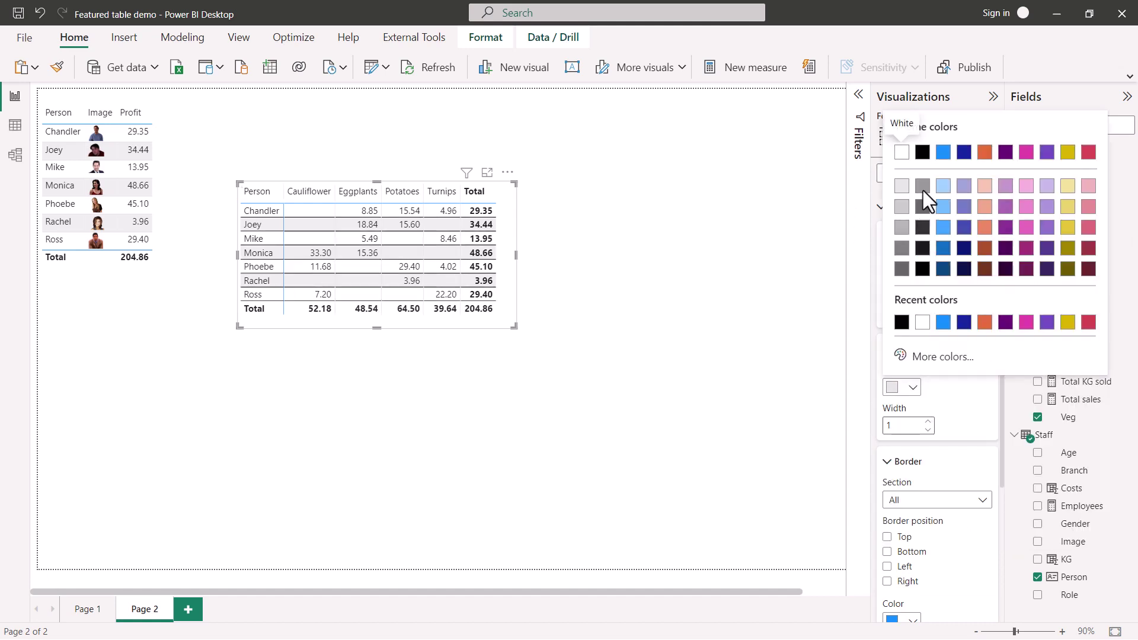
pyautogui.click(922, 152)
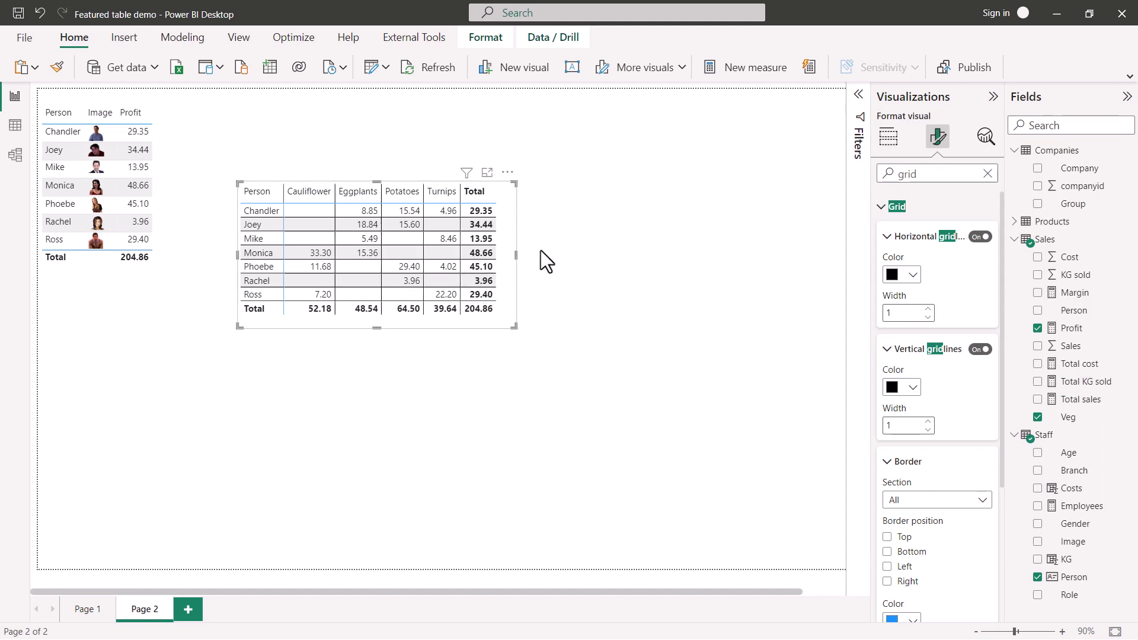
pyautogui.click(578, 243)
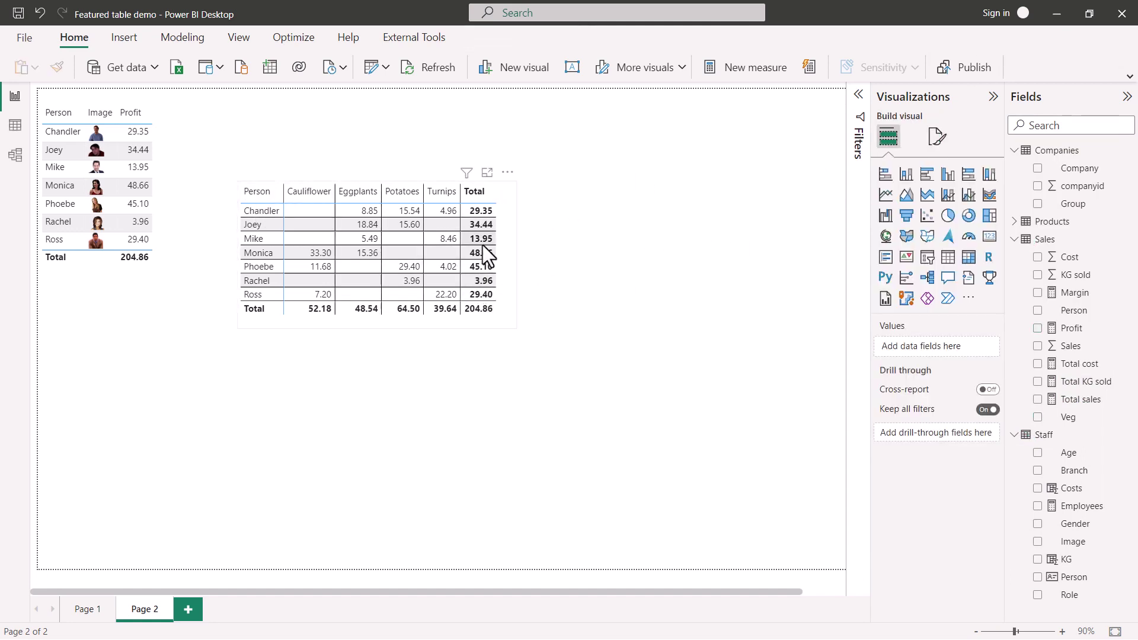
# Step: Snip the gridded vegetable matrix and import it from the picture into Excel at cell B44
pyautogui.press('super+shift+s')
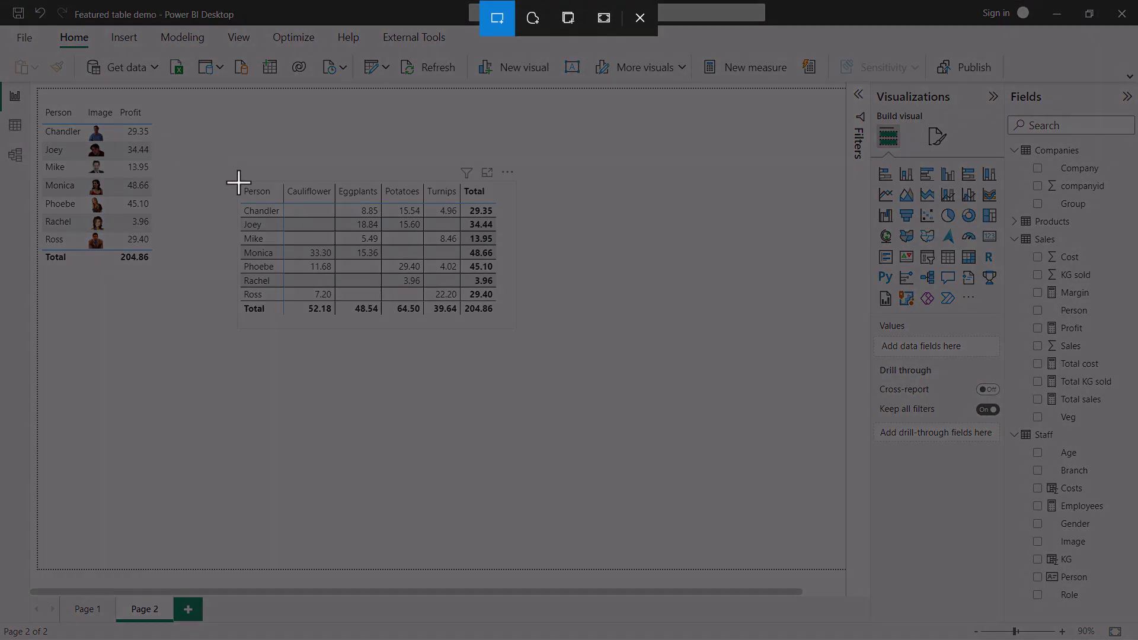
pyautogui.moveTo(240, 182); pyautogui.dragTo(499, 317)
pyautogui.hotkey('alt', 'Tab')
pyautogui.click(126, 221)
pyautogui.click(201, 69)
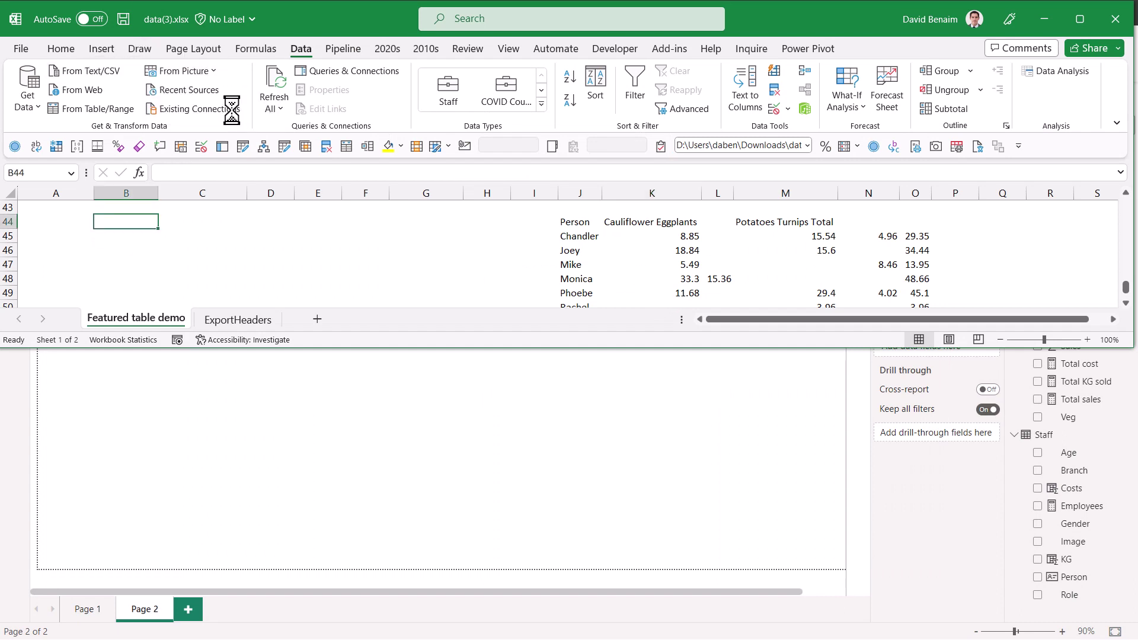
pyautogui.click(227, 112)
# Step: Review the flagged Eggplants values for Chandler and Mike, then insert the recognised table despite the warning
pyautogui.press('super+Up')
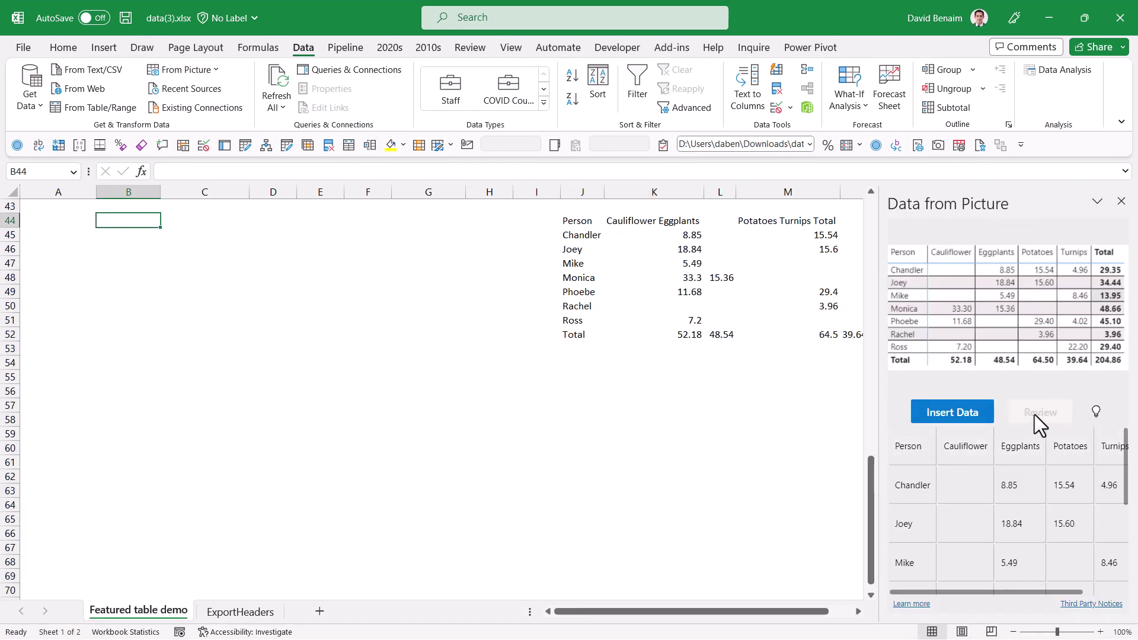
pyautogui.click(1020, 482)
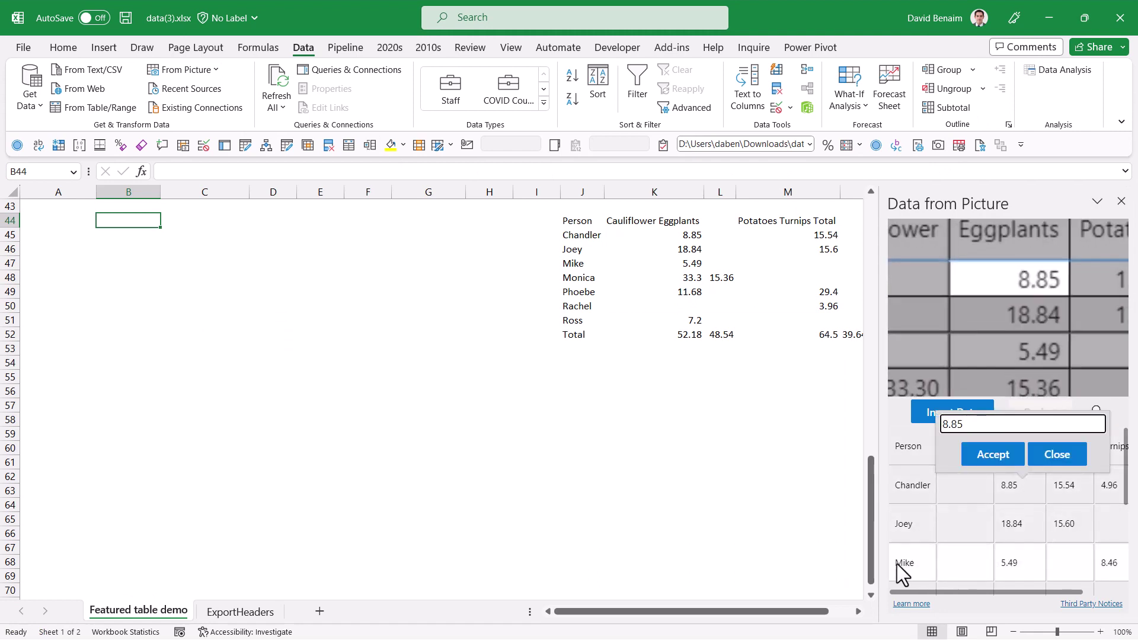
pyautogui.press('Escape')
pyautogui.click(1012, 560)
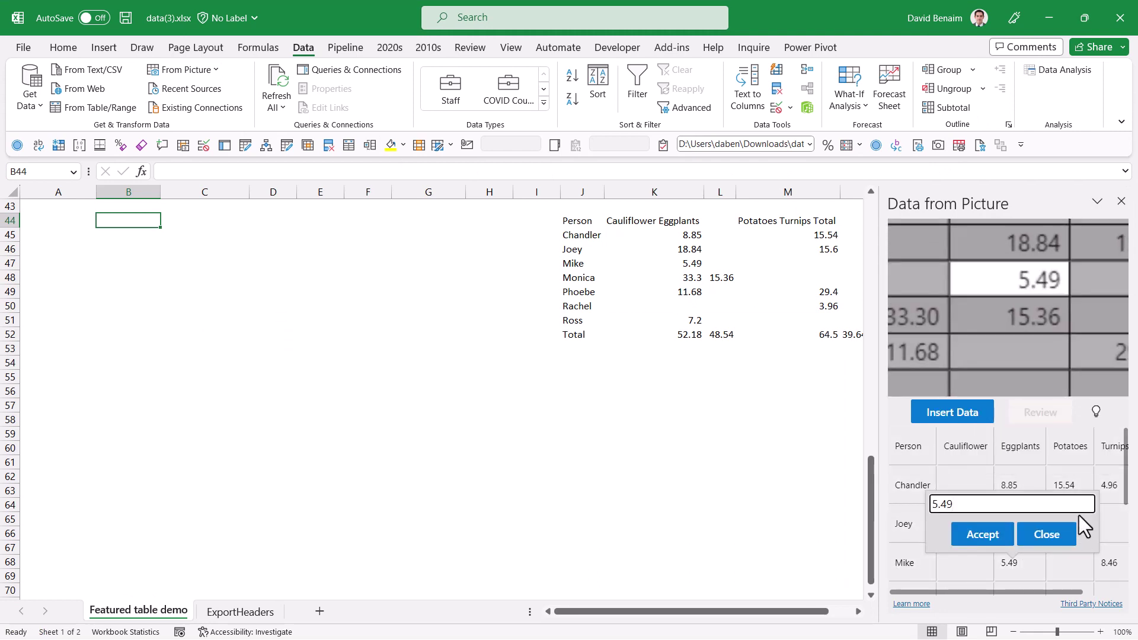
pyautogui.click(964, 415)
pyautogui.click(963, 417)
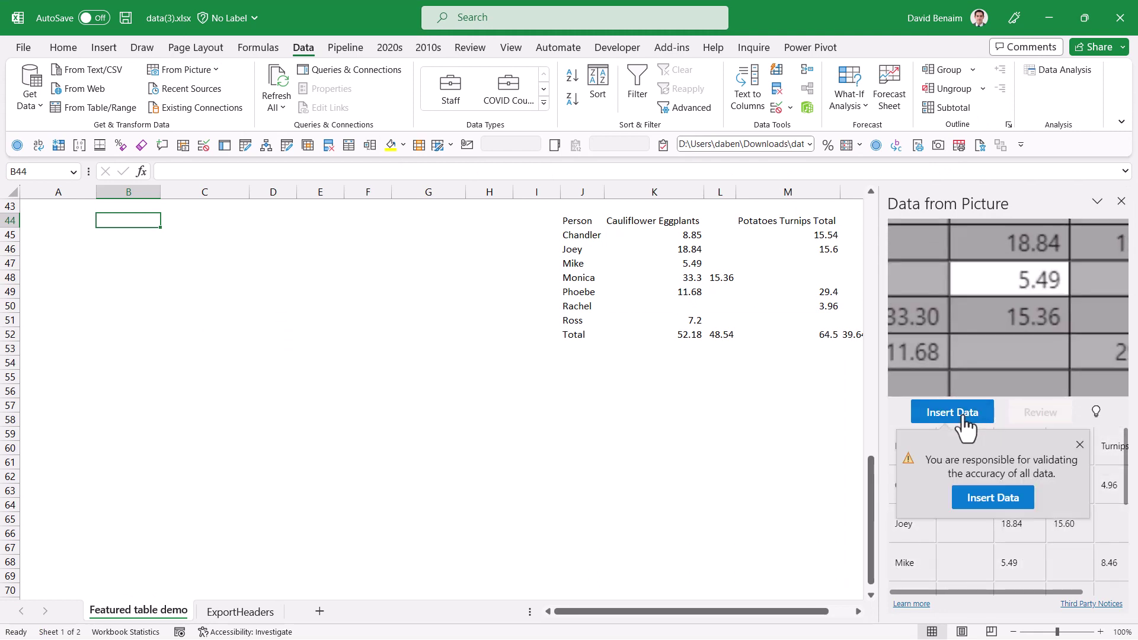
pyautogui.click(994, 503)
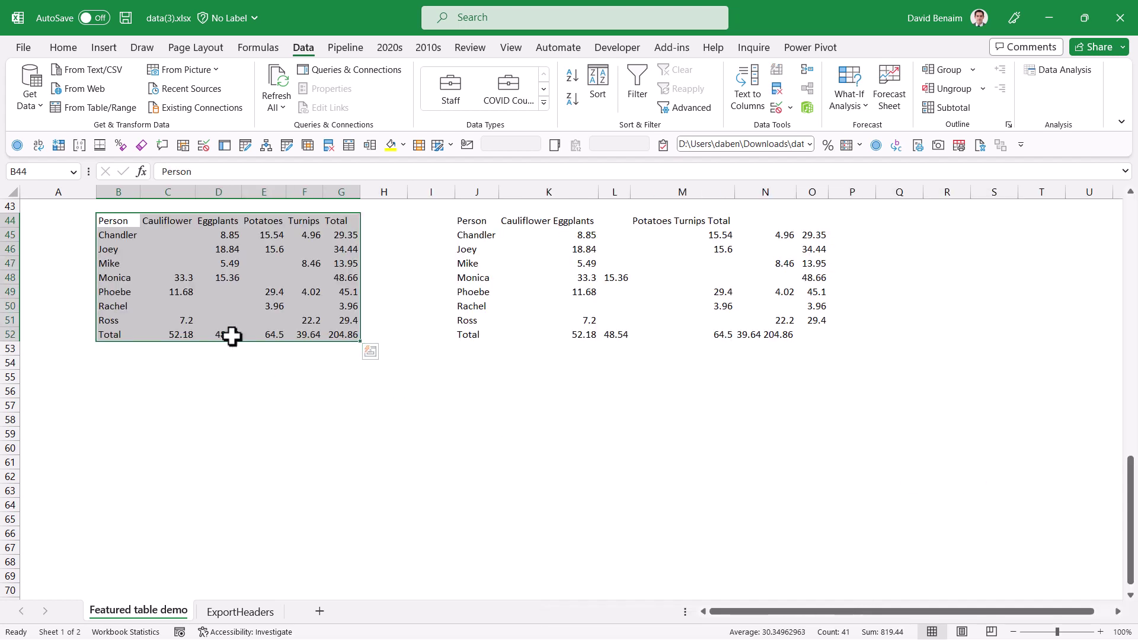
pyautogui.moveTo(177, 224); pyautogui.dragTo(335, 334)
pyautogui.click(184, 388)
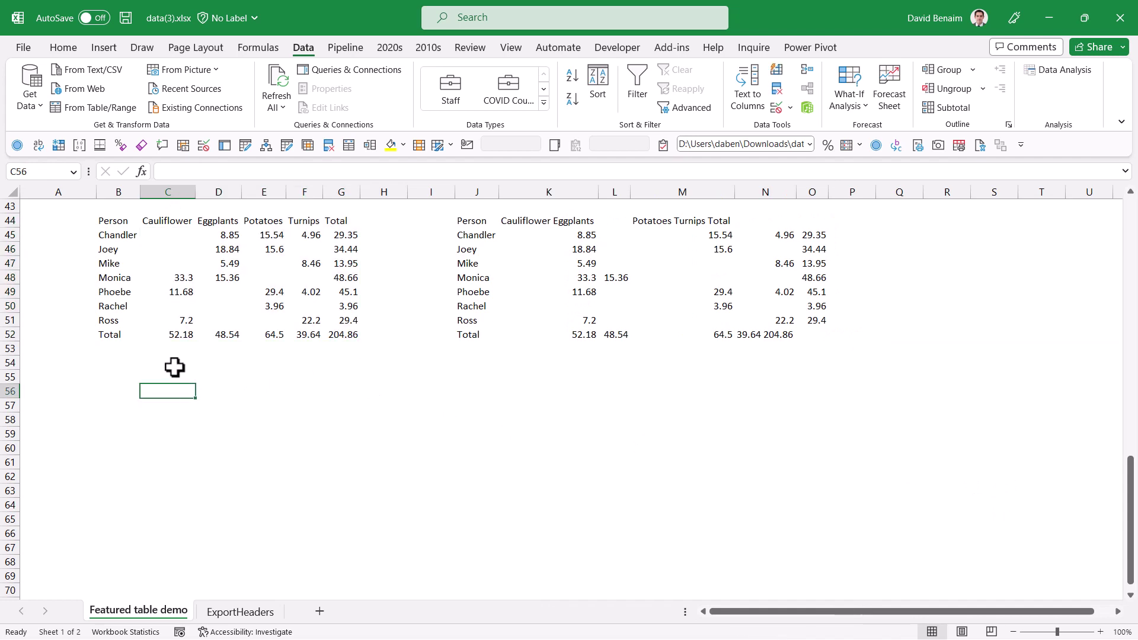
# Step: Return to Power BI Desktop's Page 2 showing the profit table and vegetable matrix
pyautogui.hotkey('alt', 'Tab')
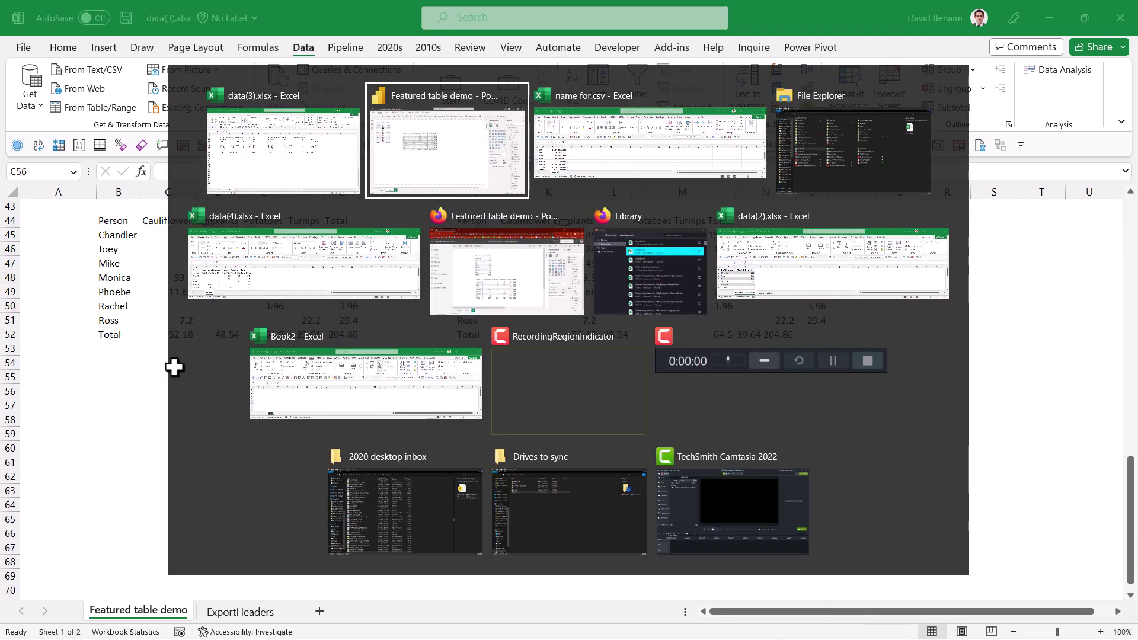
pyautogui.scroll(2, 305, 257)
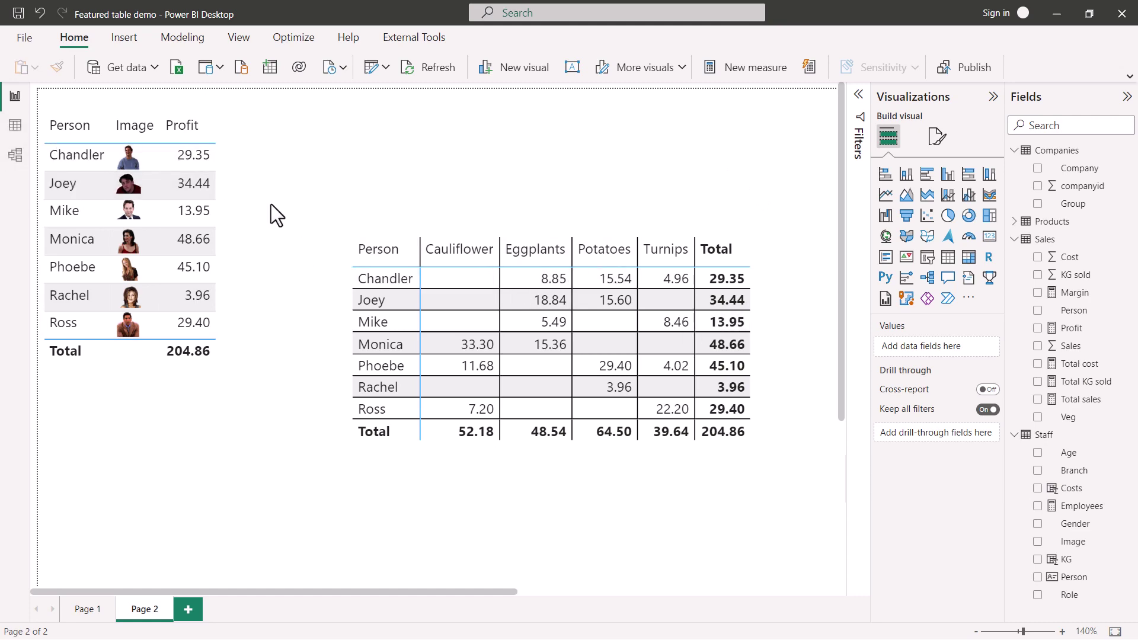
# Step: Copy the Companies table from Power BI's Table view
pyautogui.click(15, 126)
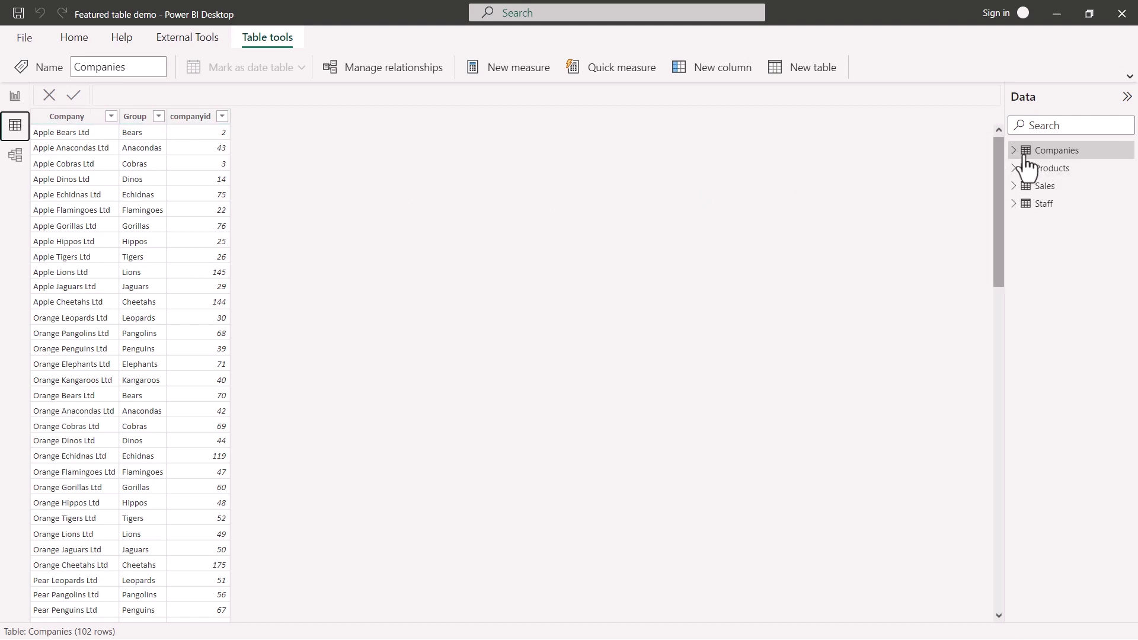
pyautogui.click(1124, 152)
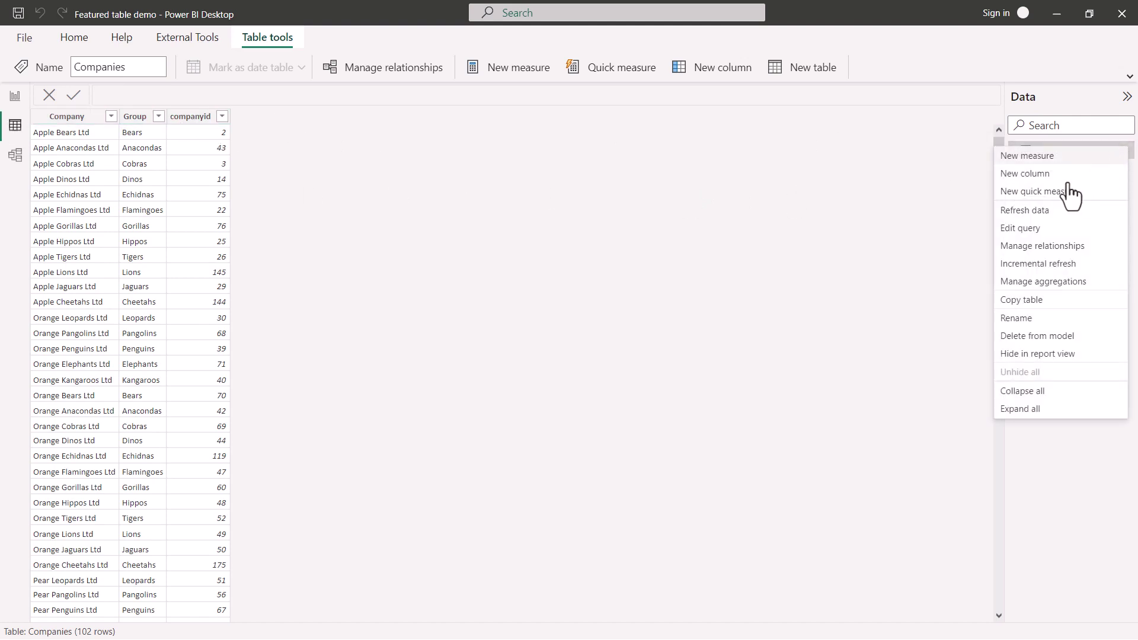
pyautogui.click(1034, 299)
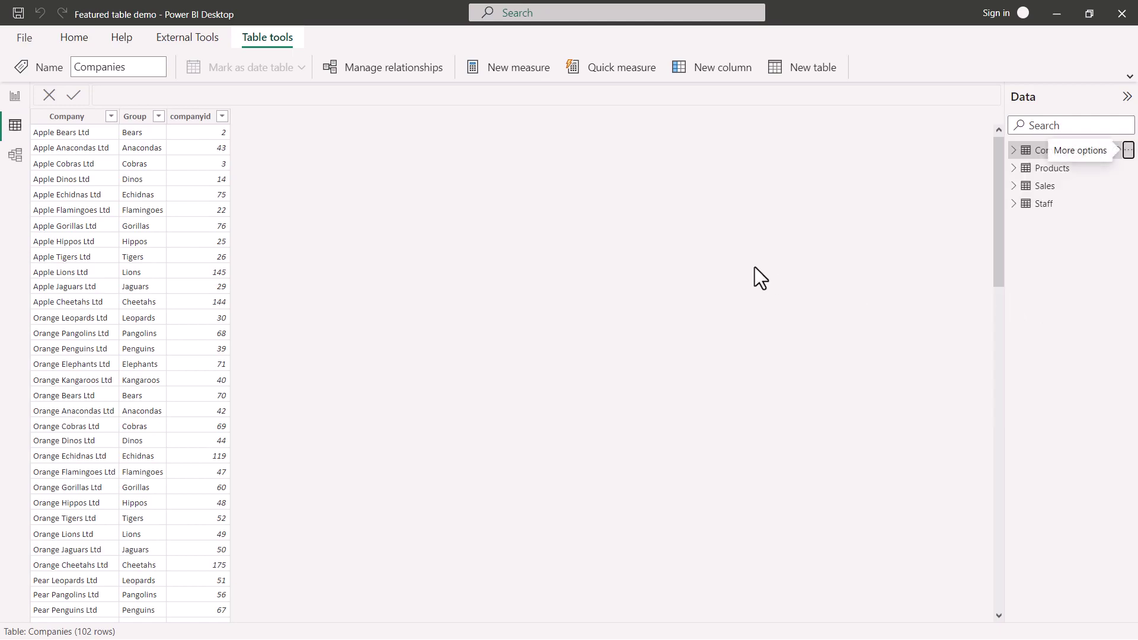
# Step: Paste the Companies table into a new Excel sheet at D2, keeping source formatting
pyautogui.hotkey('alt', 'Tab')
pyautogui.click(320, 611)
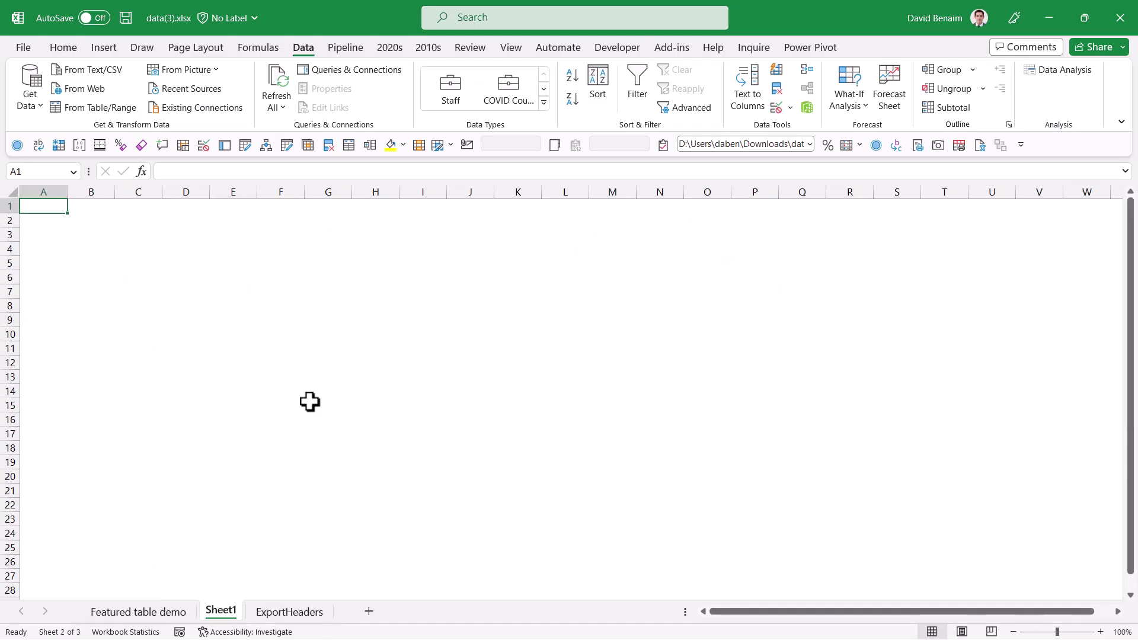
pyautogui.rightClick(178, 221)
pyautogui.click(219, 293)
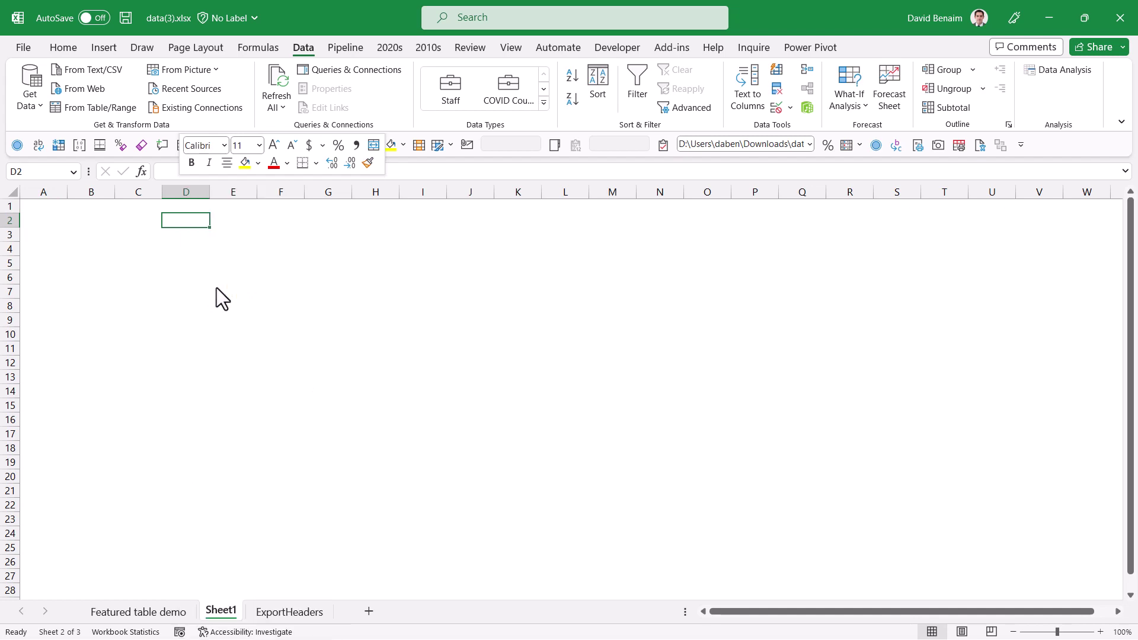
pyautogui.scroll(-8, 261, 308)
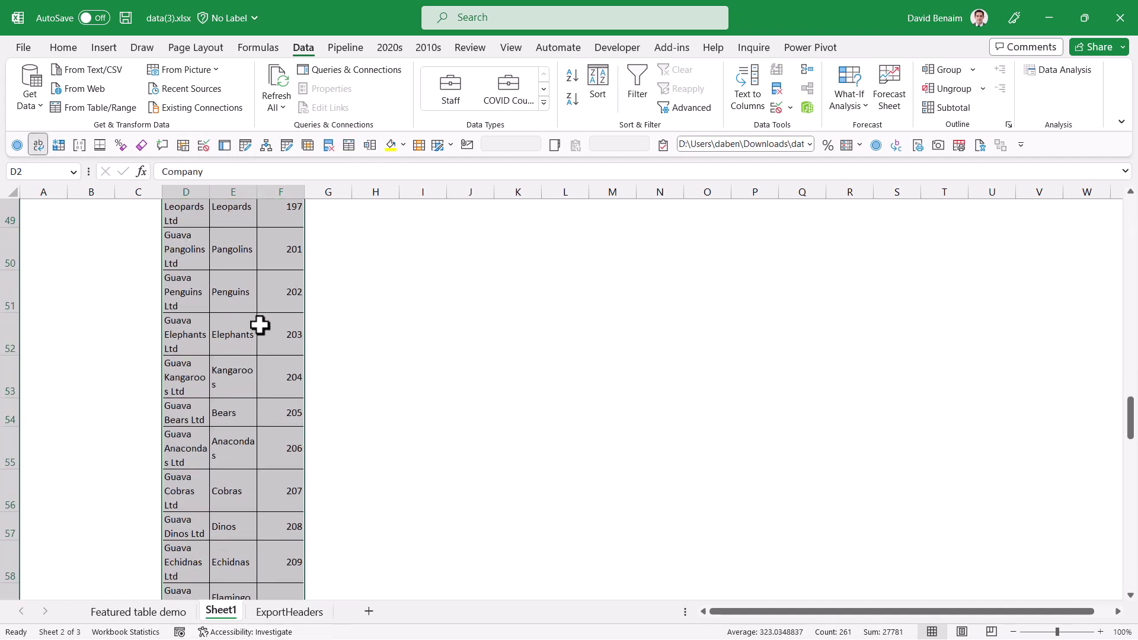
pyautogui.scroll(8, 259, 323)
pyautogui.click(361, 227)
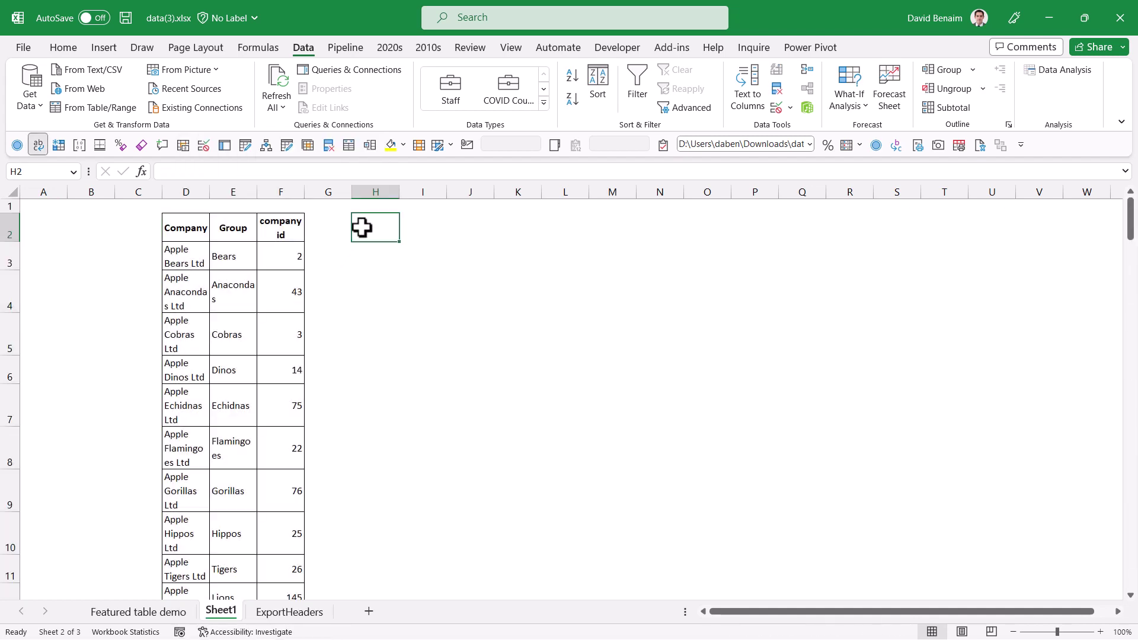
pyautogui.hotkey('alt', 'Tab')
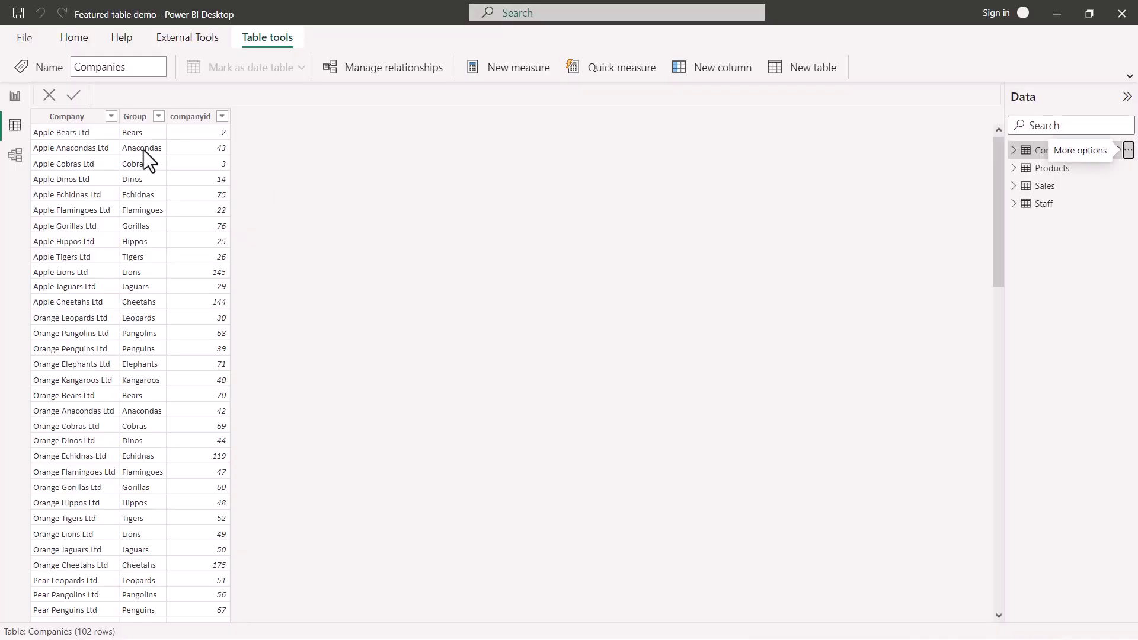
# Step: Copy the entire Staff table in Power Query Editor and select cell K2 in Excel
pyautogui.click(71, 38)
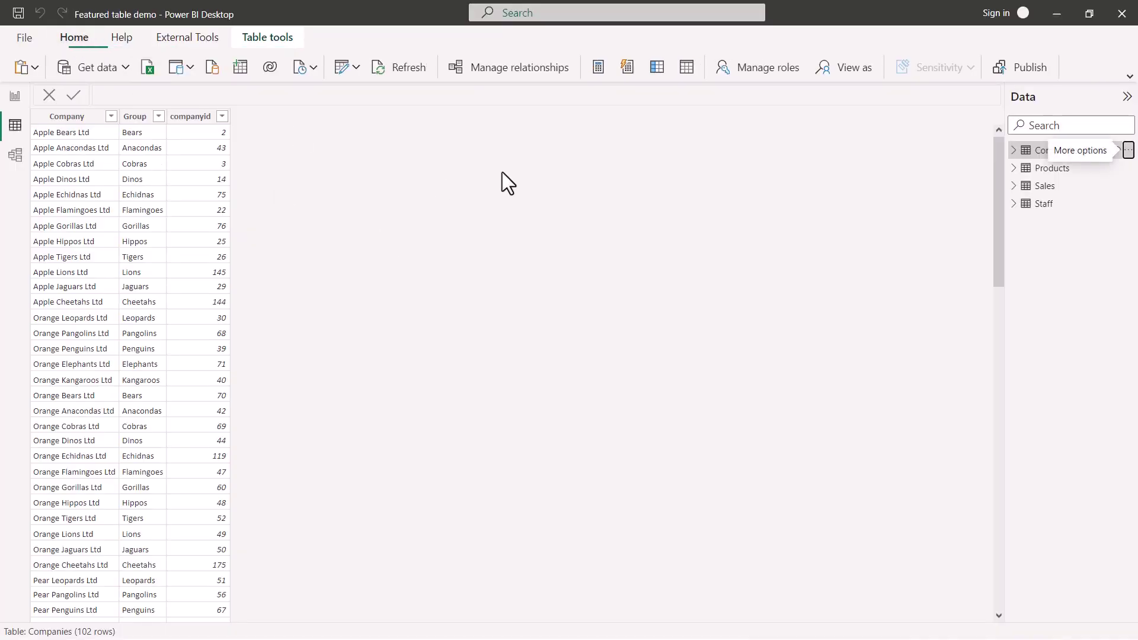
pyautogui.click(342, 67)
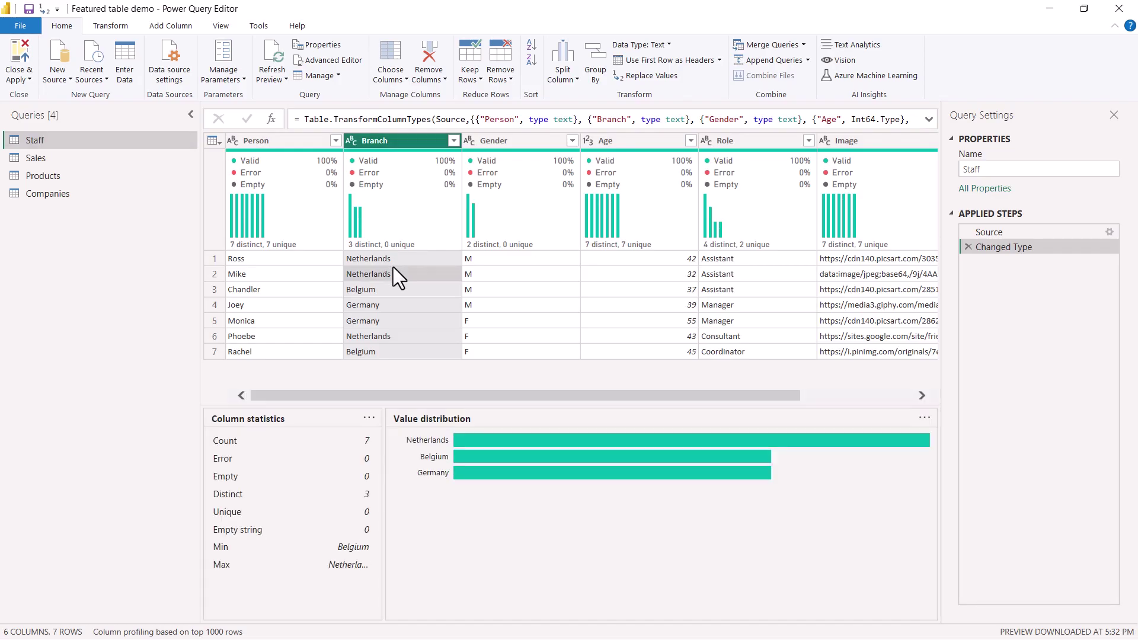
pyautogui.rightClick(394, 272)
pyautogui.rightClick(410, 140)
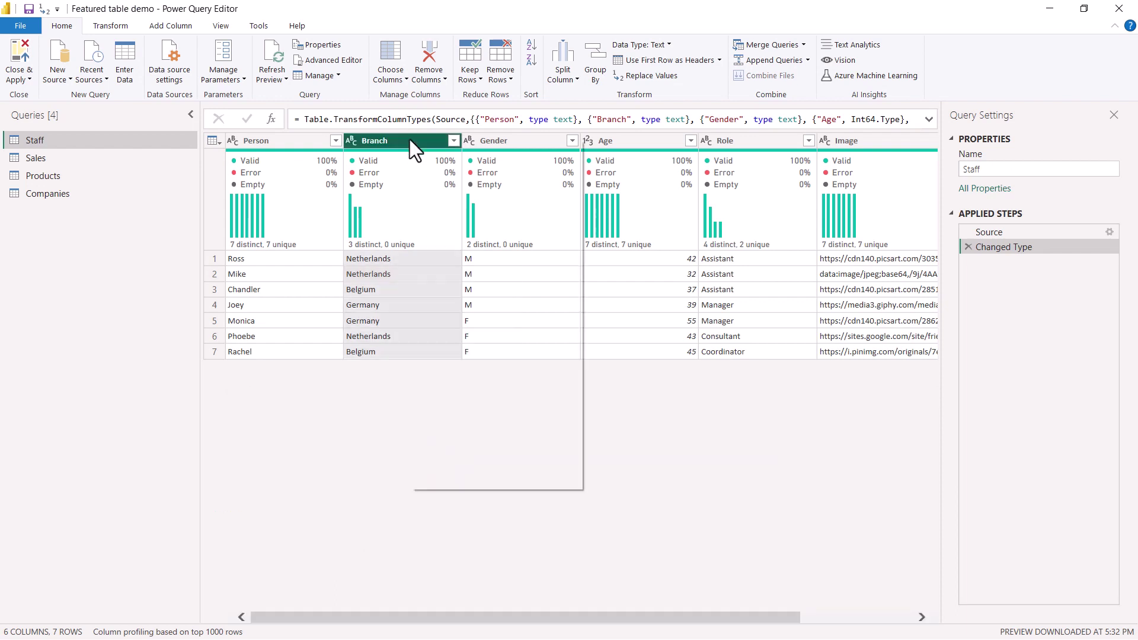
pyautogui.click(214, 142)
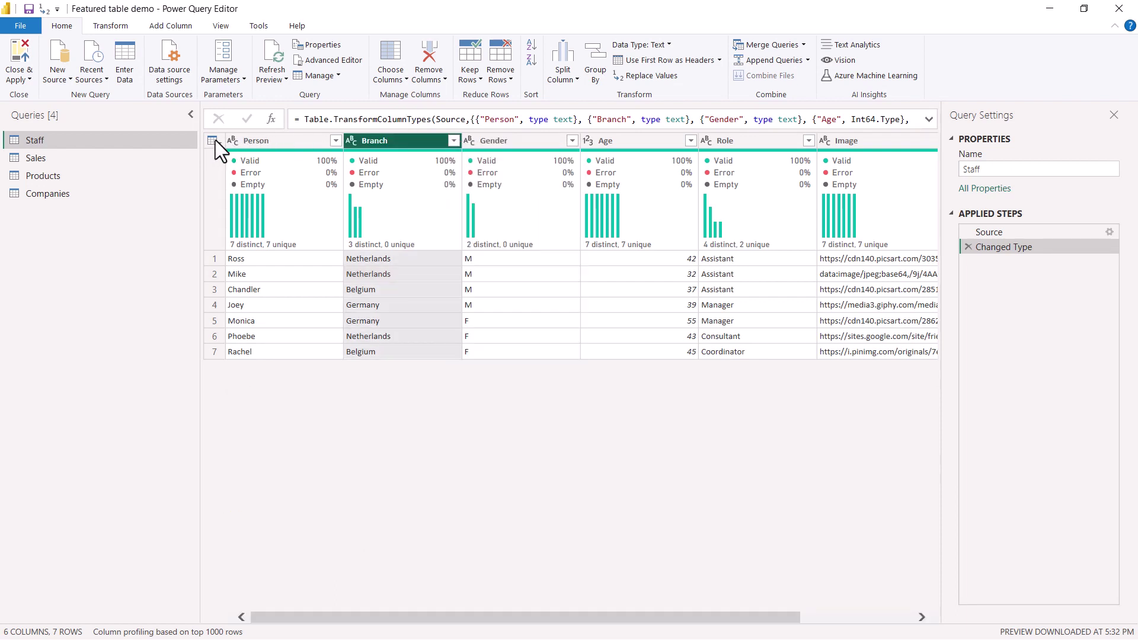
pyautogui.click(215, 140)
pyautogui.click(260, 158)
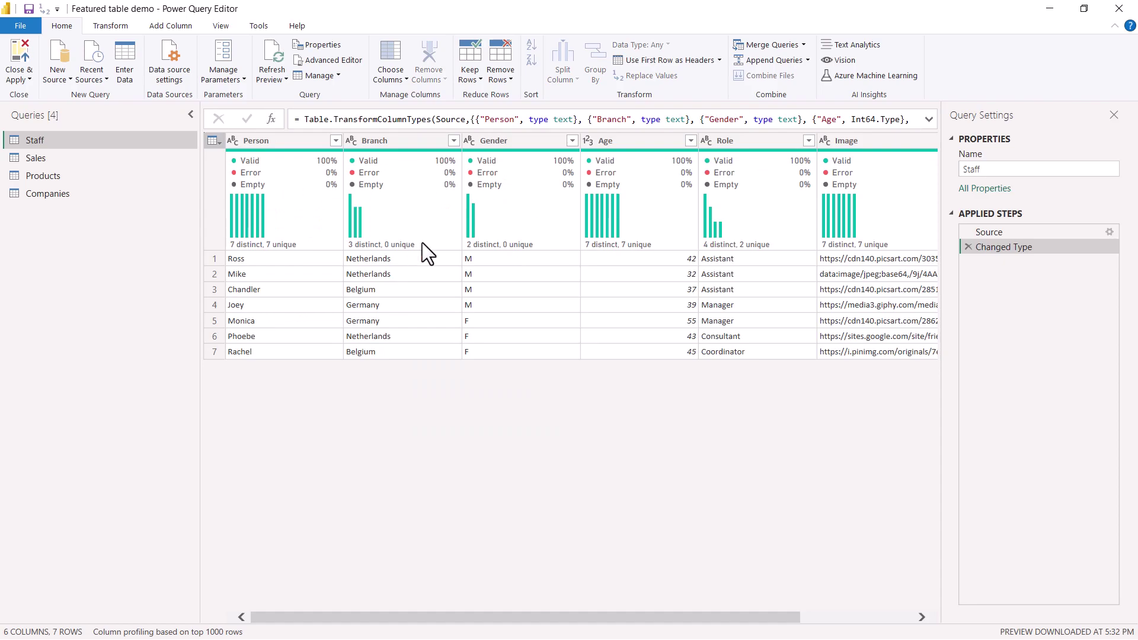
pyautogui.hotkey('alt', 'Tab')
pyautogui.click(521, 226)
# Step: Paste the Staff table at K2 with source formatting and check Ross's pasted values
pyautogui.rightClick(522, 227)
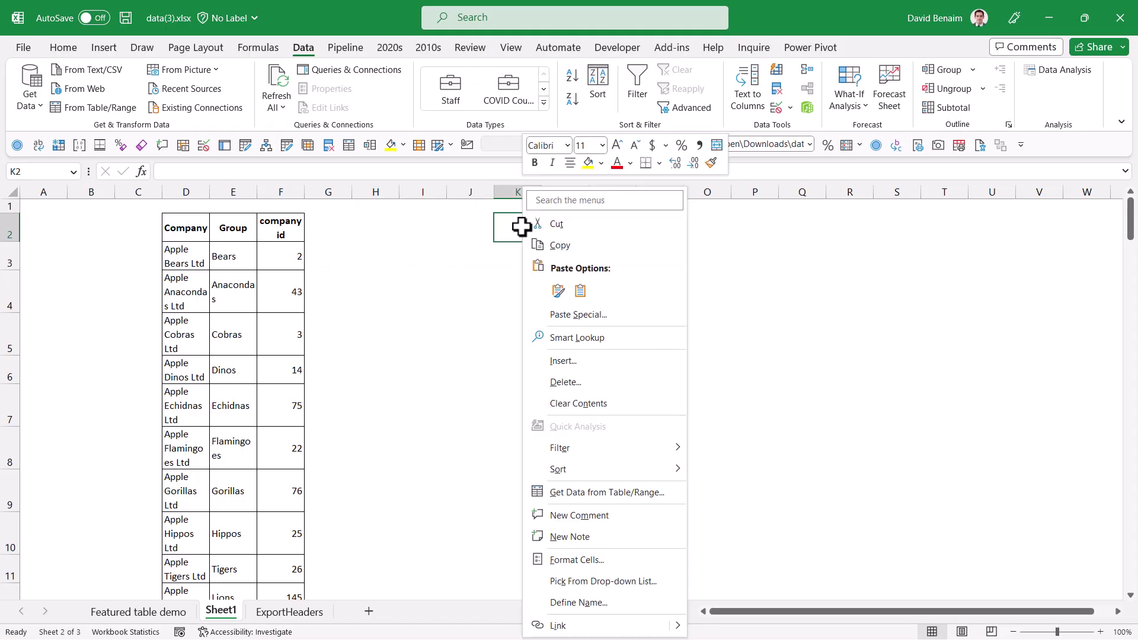
pyautogui.click(559, 290)
pyautogui.click(523, 273)
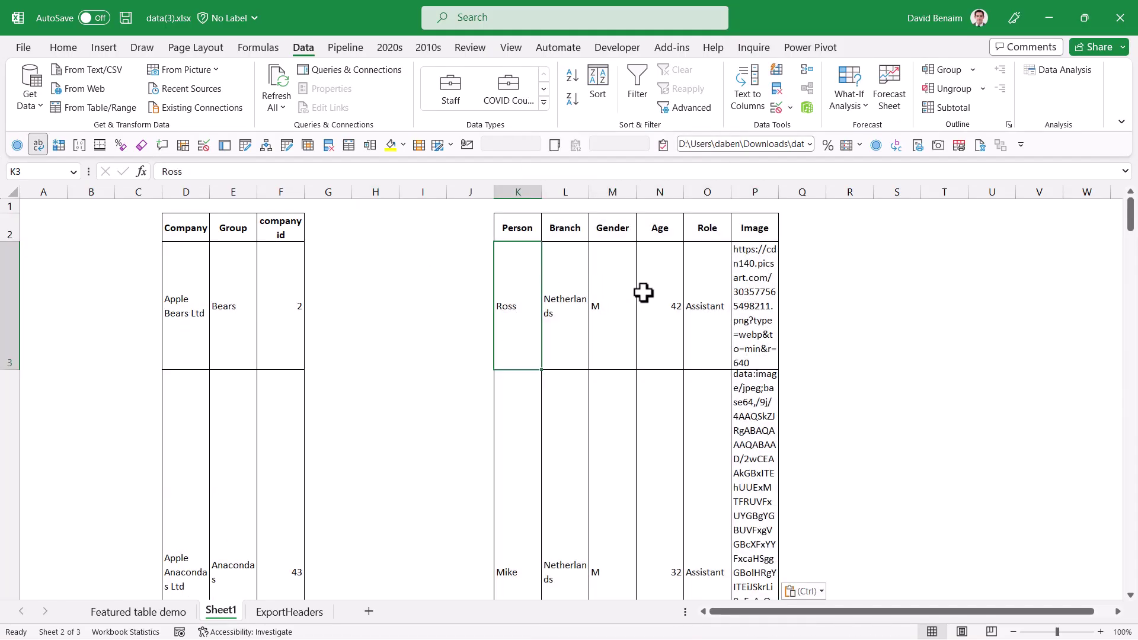
pyautogui.click(650, 295)
pyautogui.click(774, 295)
pyautogui.scroll(-5, 686, 328)
pyautogui.scroll(5, 687, 330)
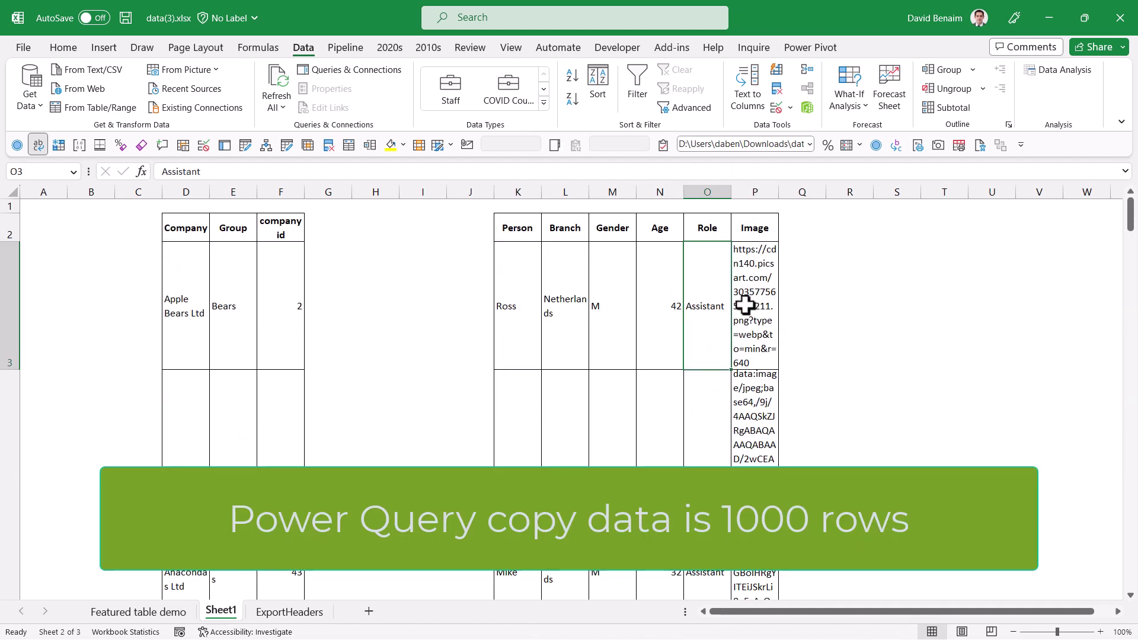
# Step: Copy the Staff query from the Power Query Editor query list
pyautogui.hotkey('alt', 'Tab')
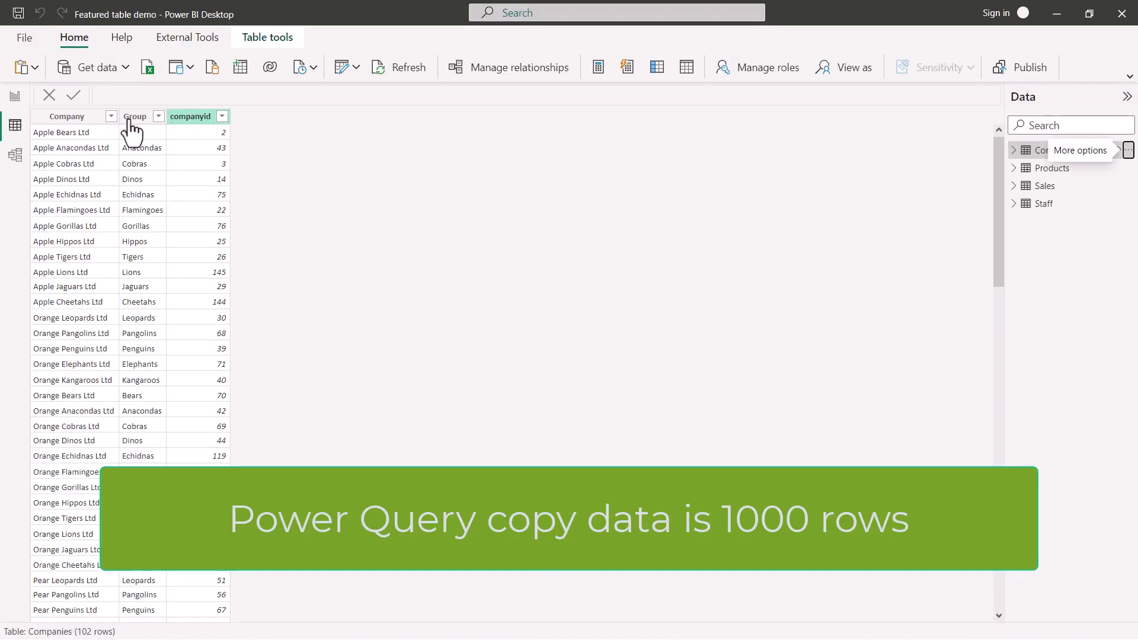
pyautogui.click(193, 119)
pyautogui.click(137, 117)
pyautogui.click(70, 119)
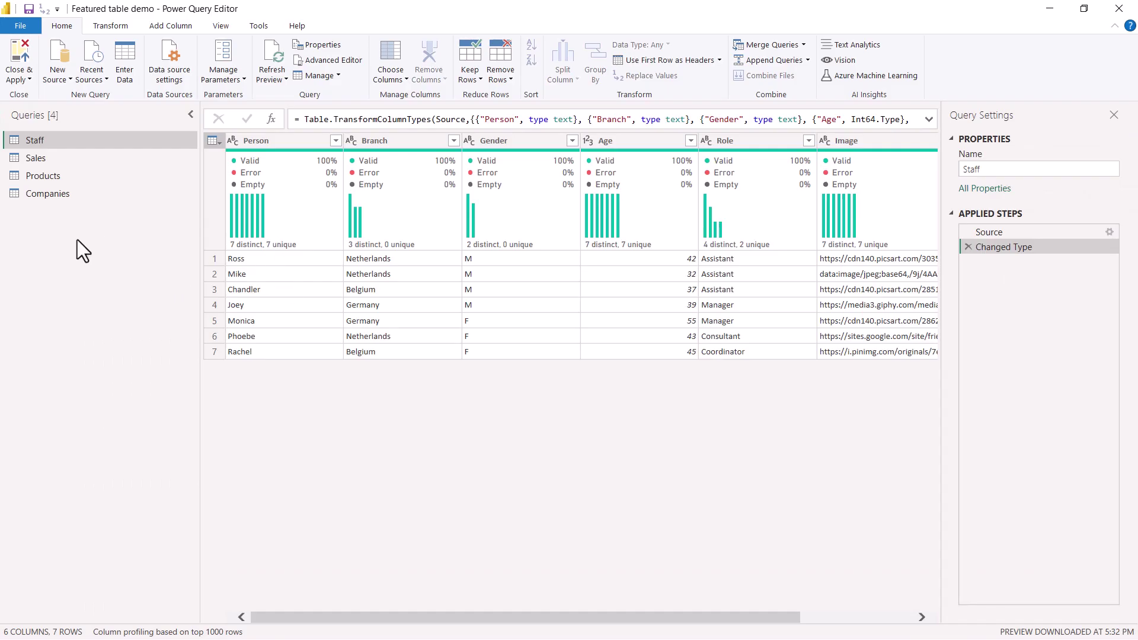
pyautogui.rightClick(85, 144)
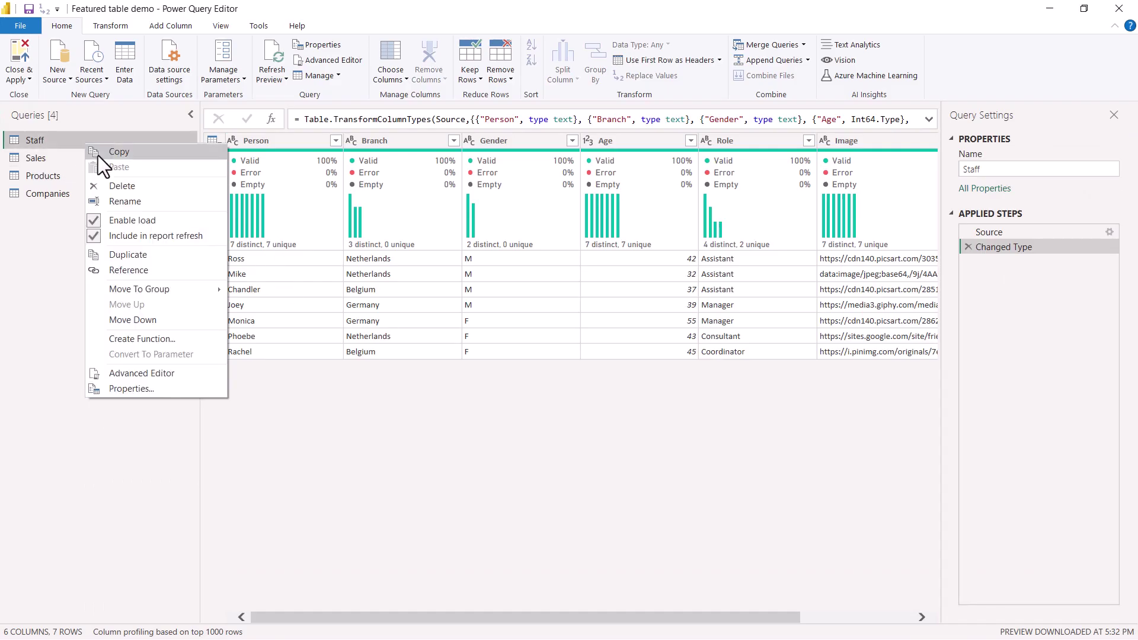
pyautogui.click(153, 156)
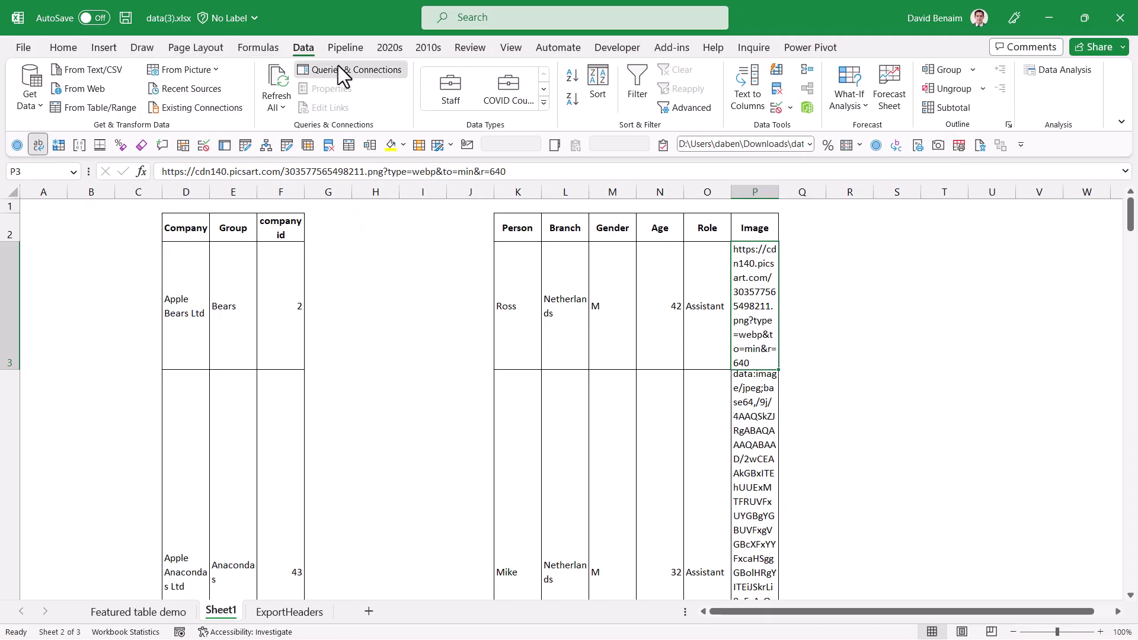
# Step: Paste the Staff query into the workbook's Queries & Connections, loading it as a 7-row table
pyautogui.click(339, 69)
pyautogui.rightClick(926, 305)
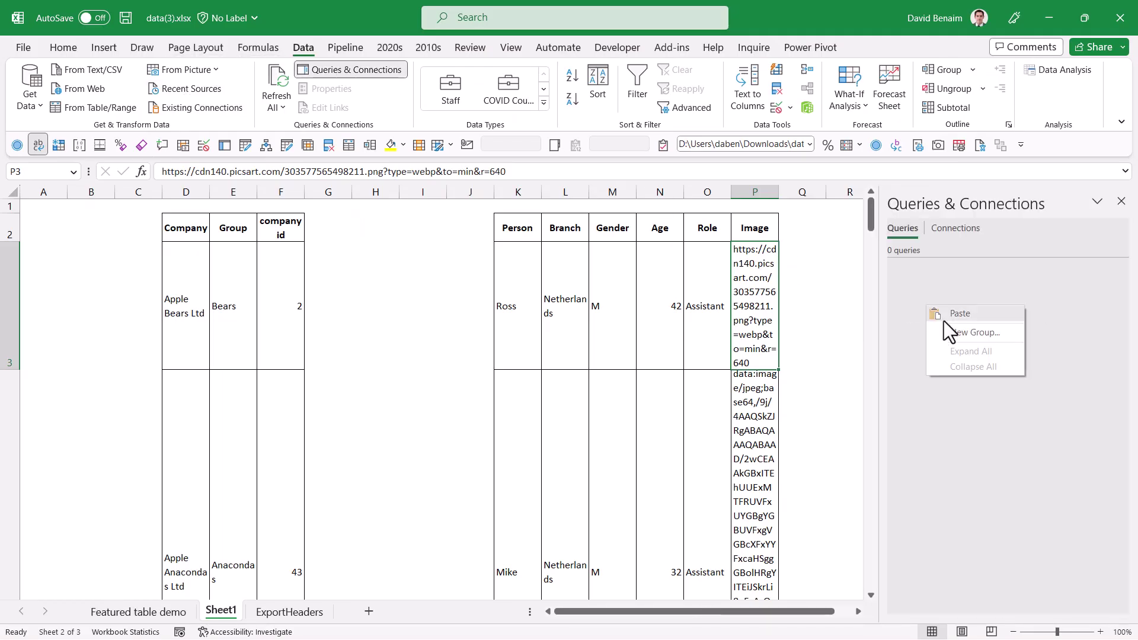
pyautogui.click(970, 314)
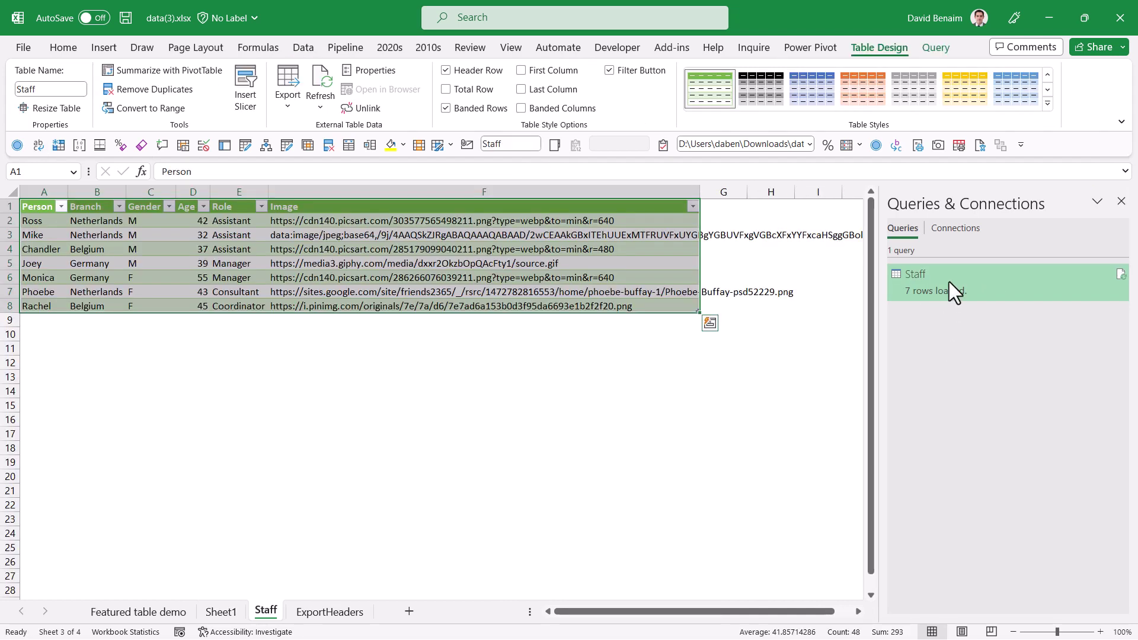
pyautogui.click(567, 377)
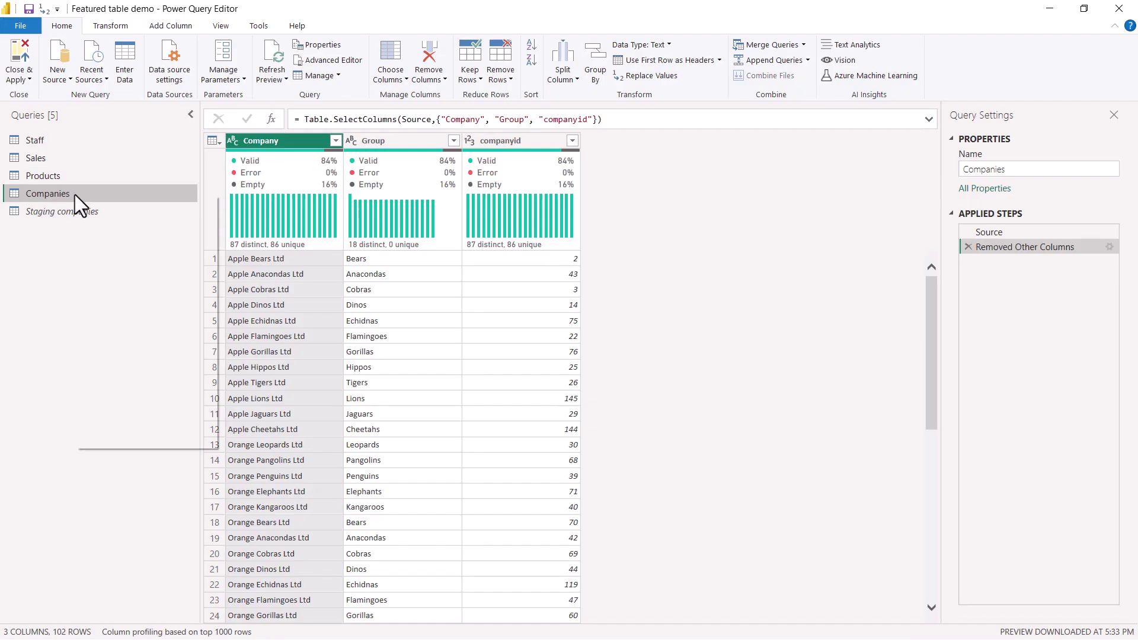
# Step: Copy the Companies query and return to the data(3) workbook
pyautogui.rightClick(76, 195)
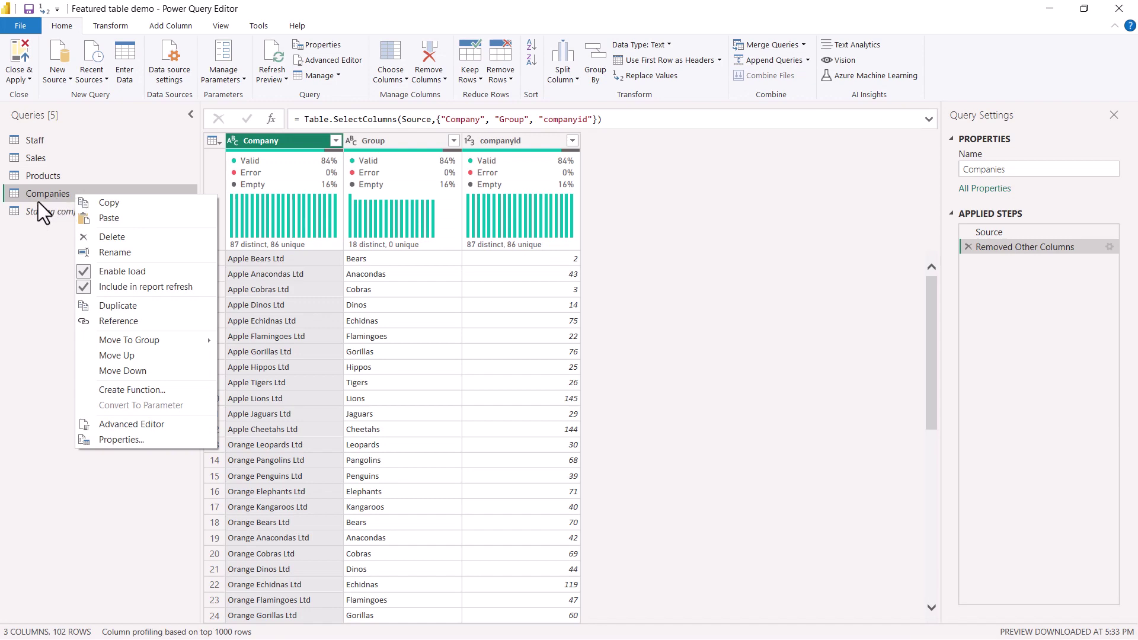
pyautogui.click(131, 208)
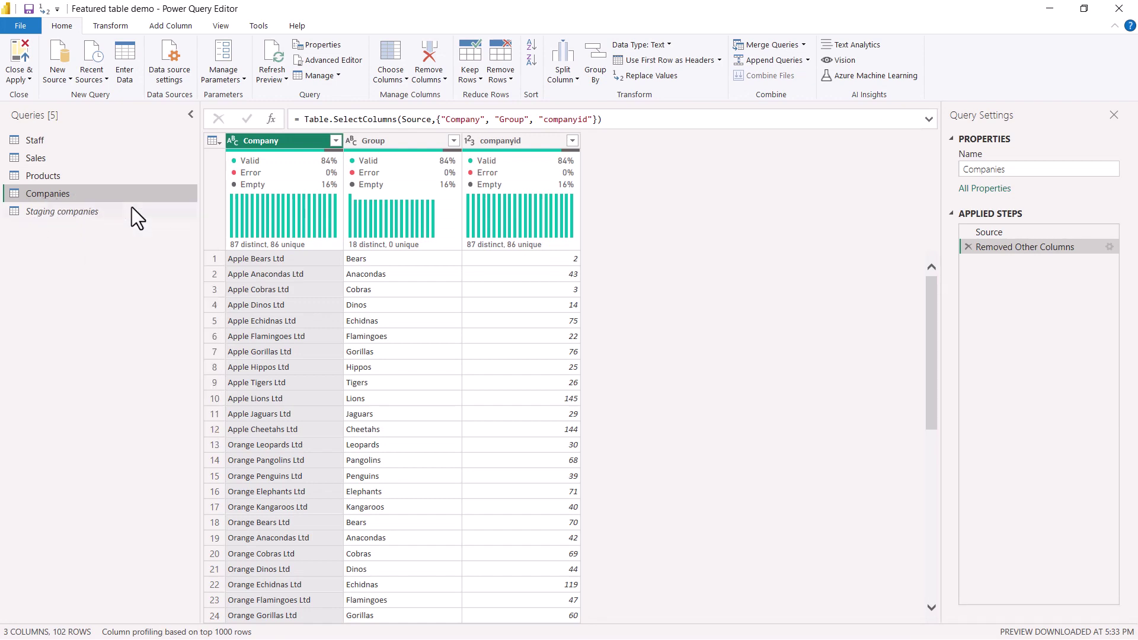
pyautogui.hotkey('alt', 'Tab')
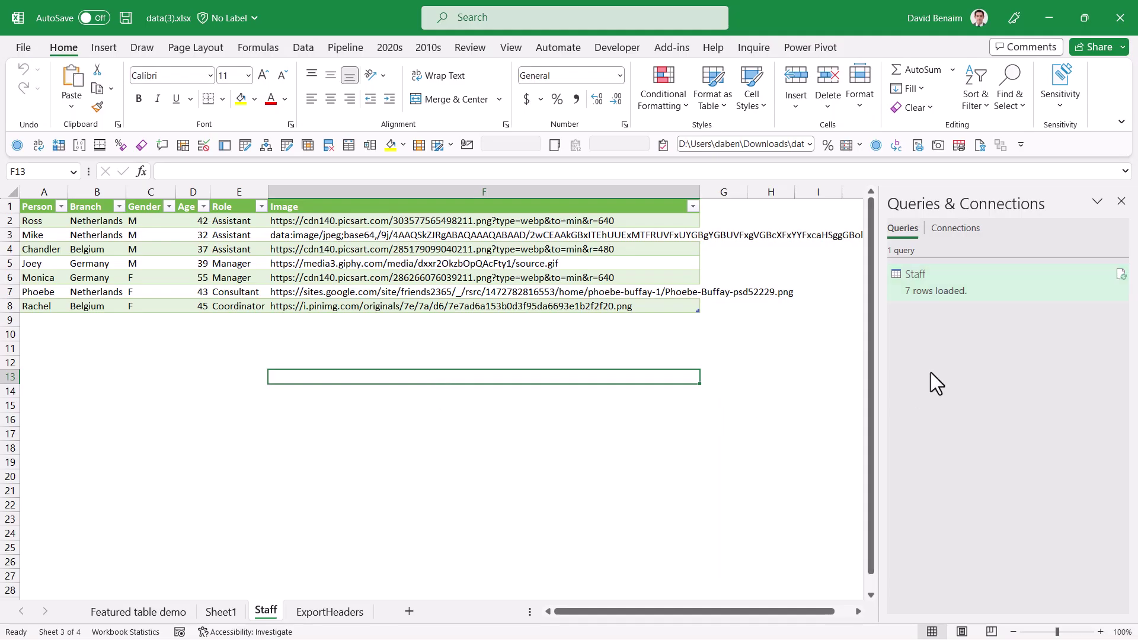
# Step: Paste the Companies and Staging companies queries into data(3).xlsx and preview the Companies query
pyautogui.rightClick(931, 372)
pyautogui.click(982, 376)
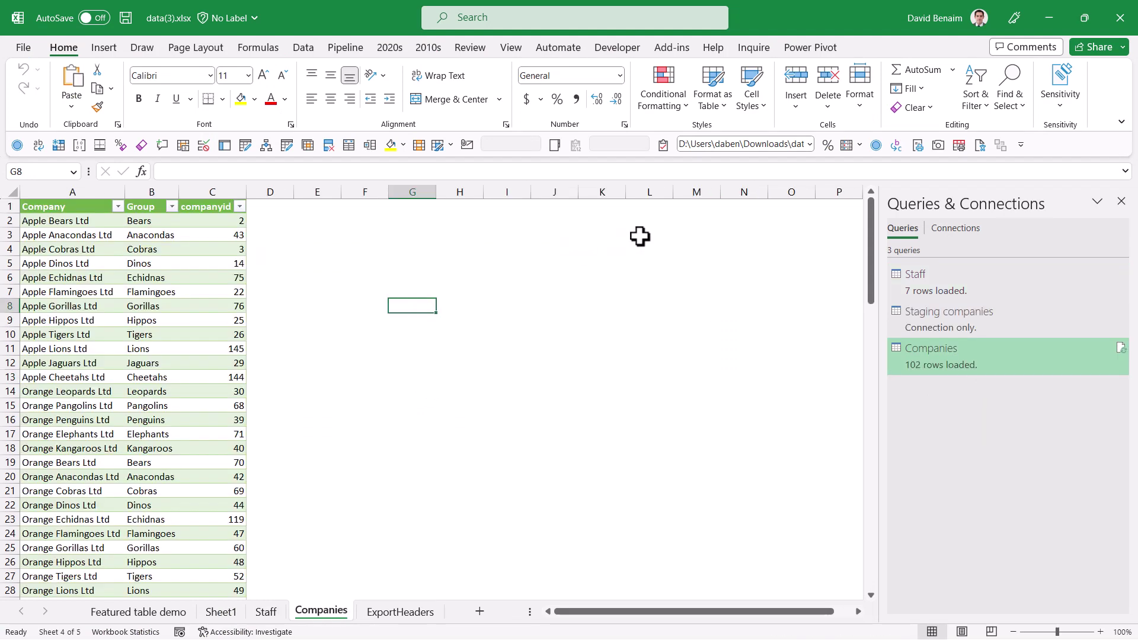
pyautogui.moveTo(920, 366)
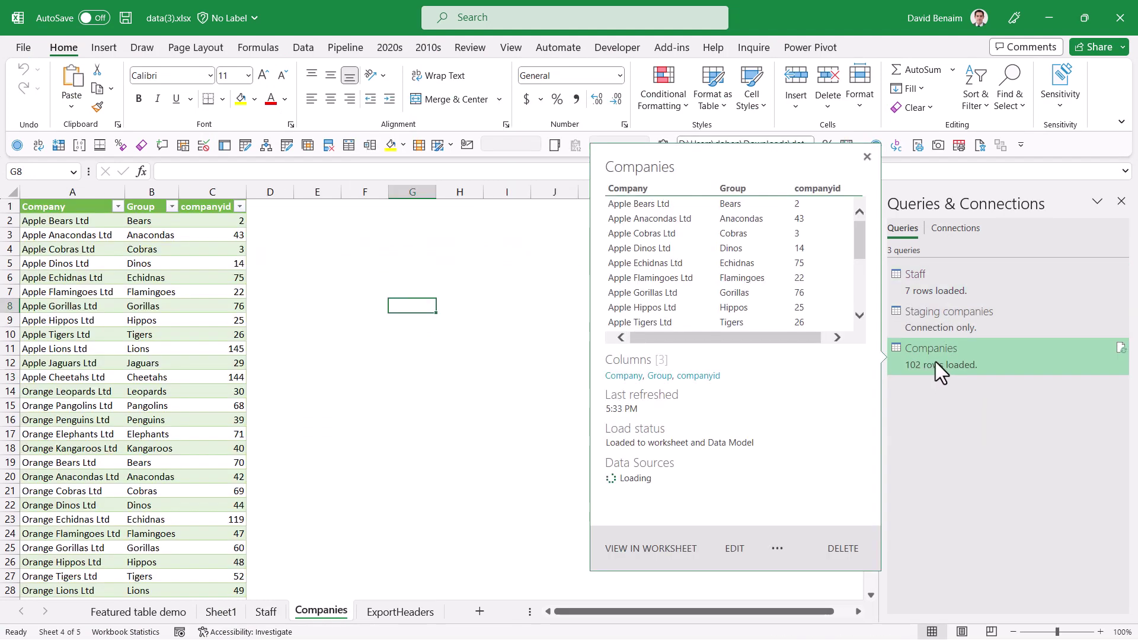
pyautogui.click(409, 264)
pyautogui.moveTo(1030, 354)
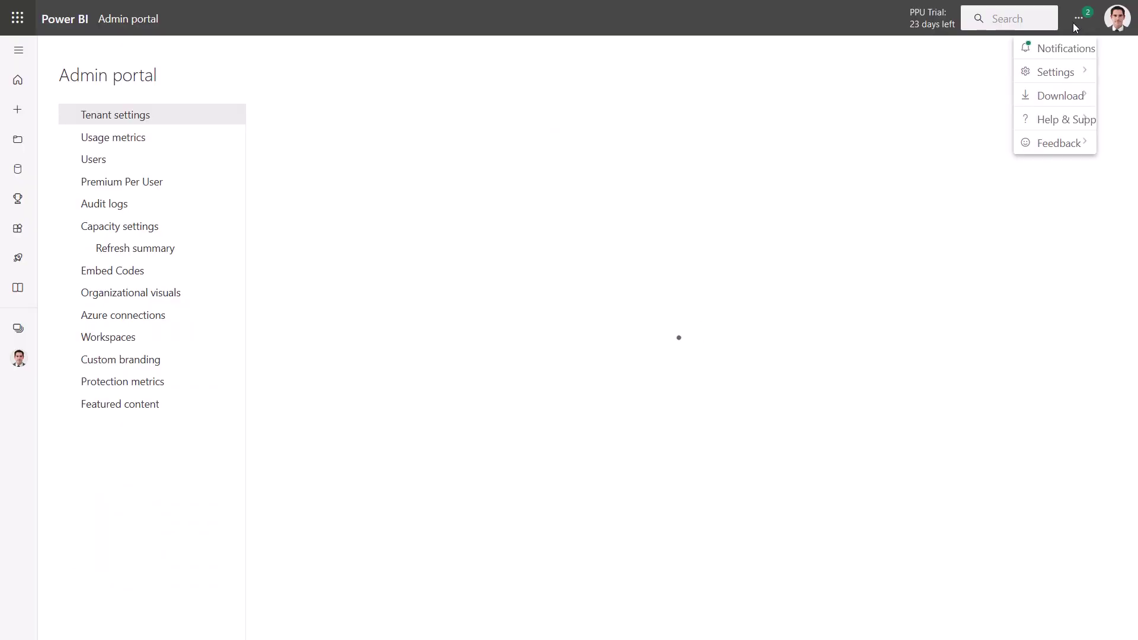
# Step: Look through the Power BI service settings menu, then close it
pyautogui.moveTo(1055, 74)
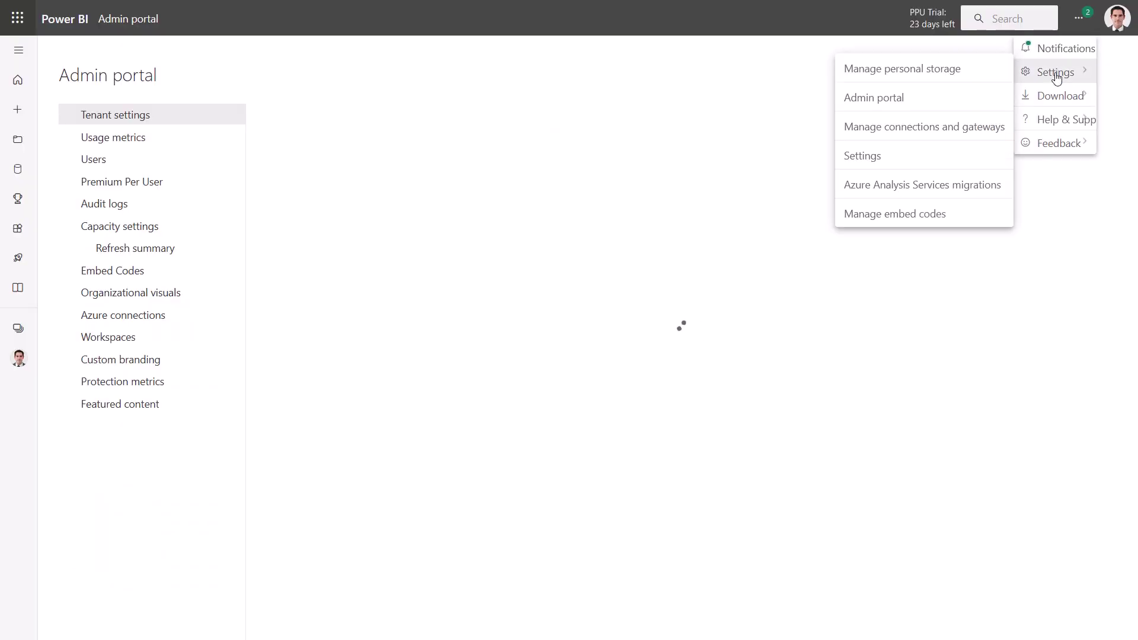
pyautogui.click(766, 19)
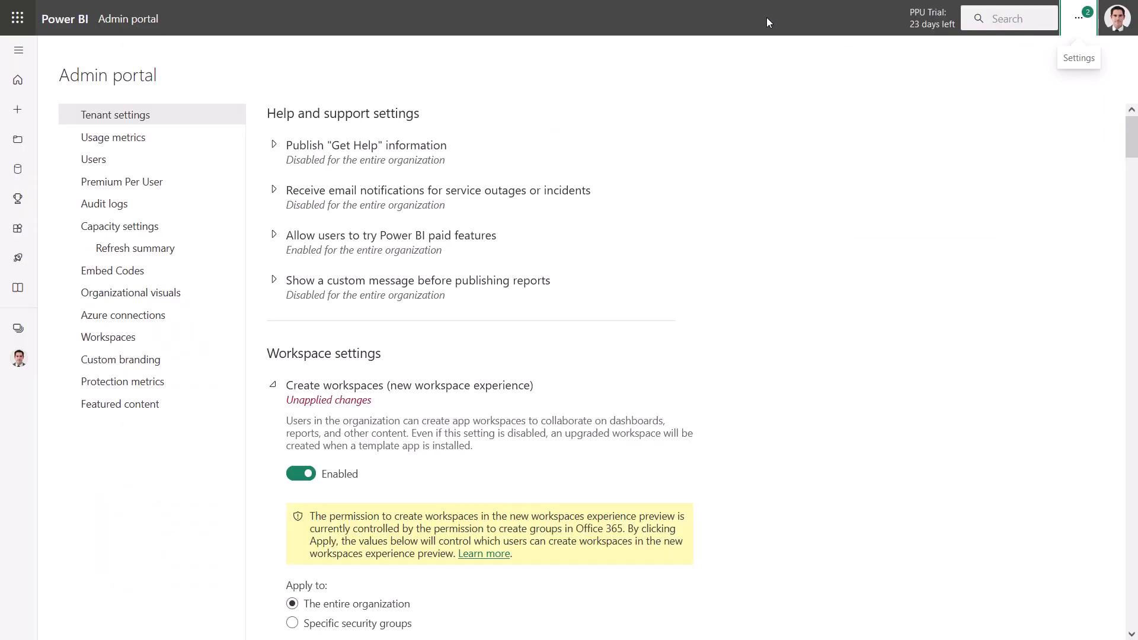
pyautogui.click(1078, 18)
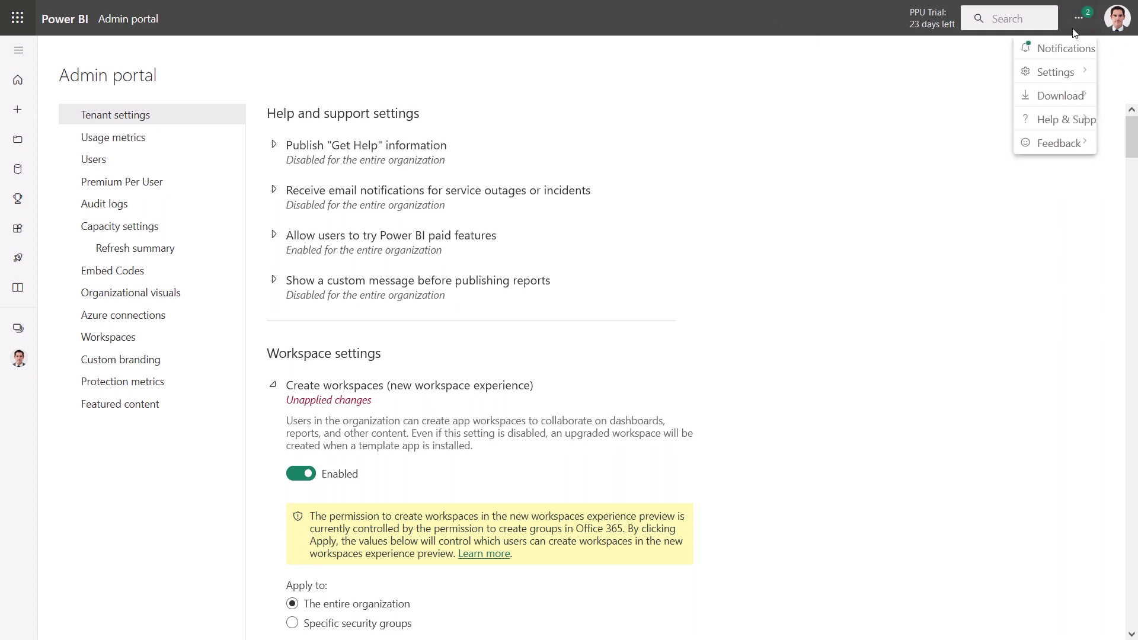
pyautogui.moveTo(1055, 73)
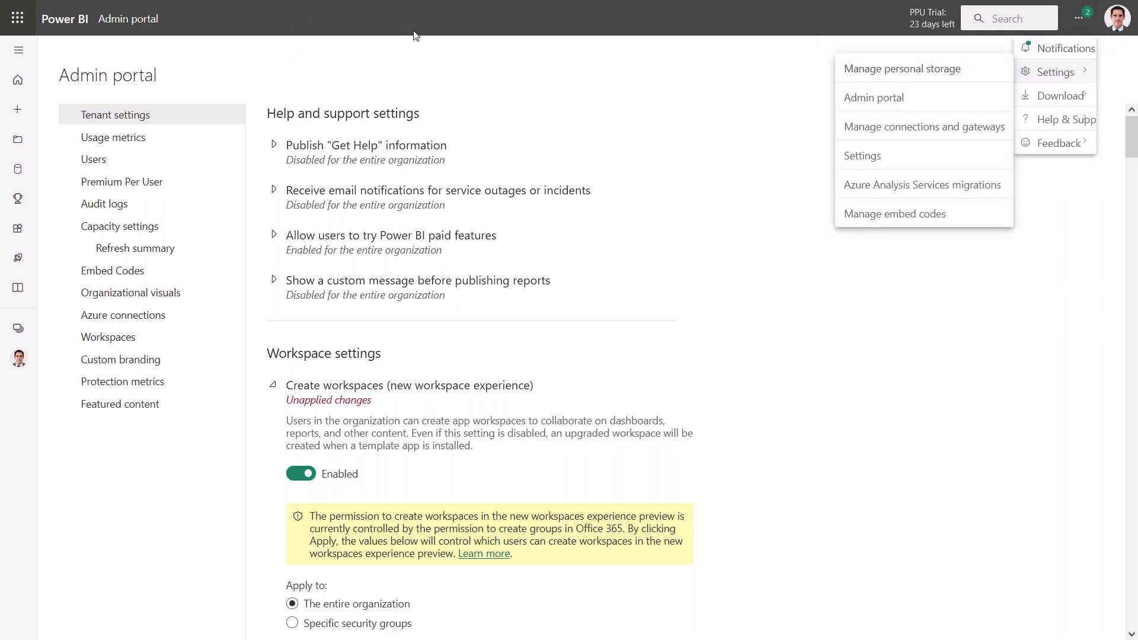
pyautogui.click(428, 44)
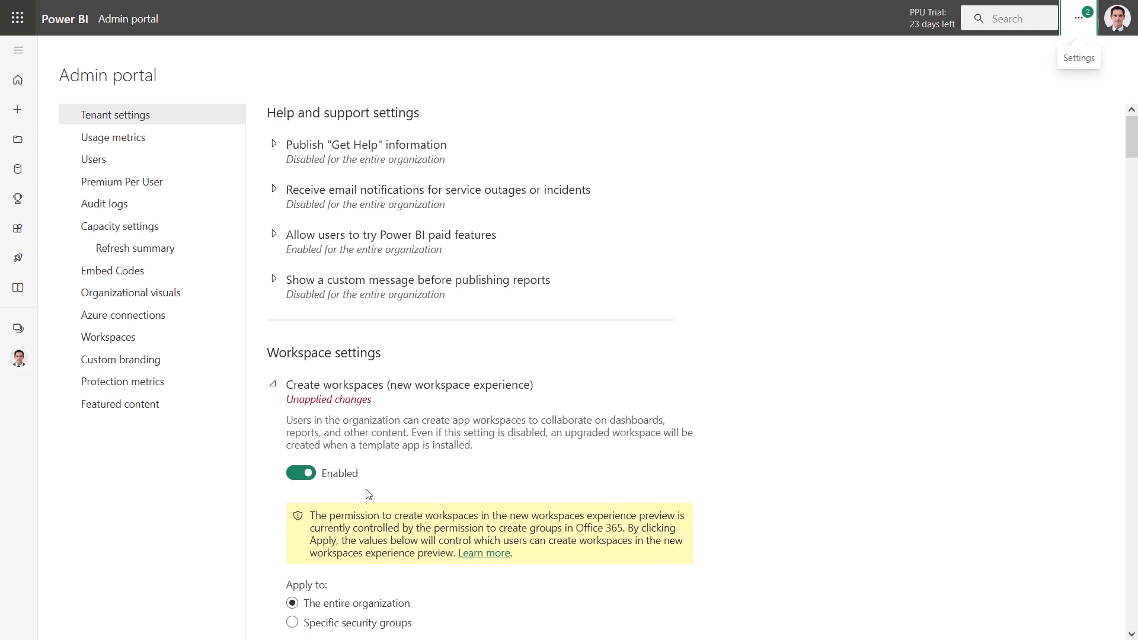
# Step: Scroll the Tenant settings to confirm Export to Excel is enabled
pyautogui.scroll(-6, 365, 491)
pyautogui.scroll(3, 365, 471)
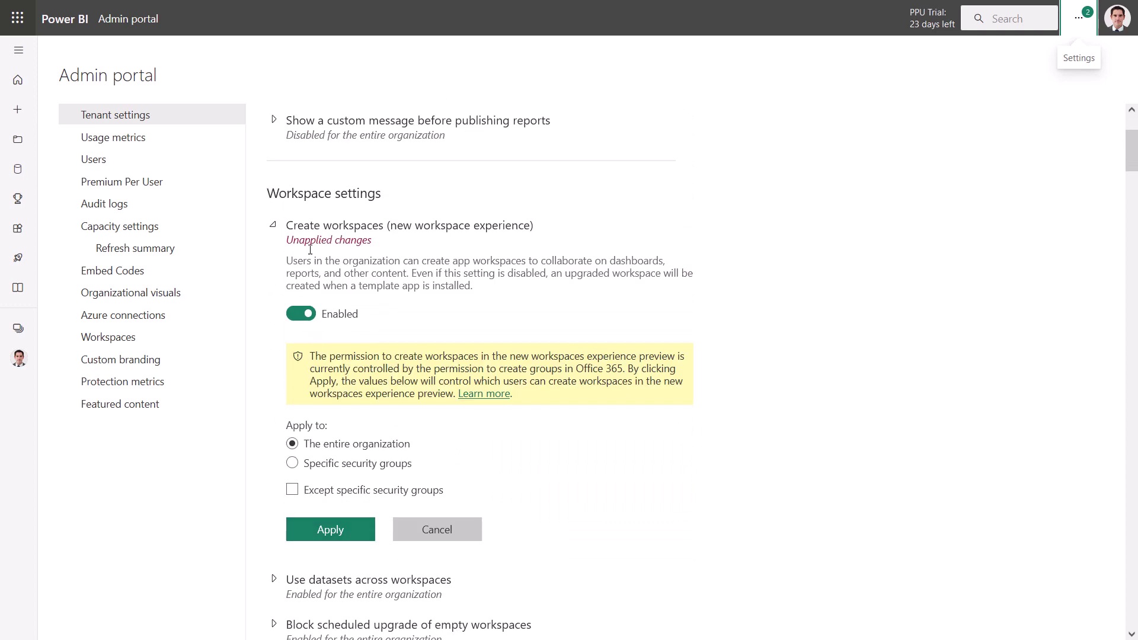
pyautogui.scroll(-10, 558, 492)
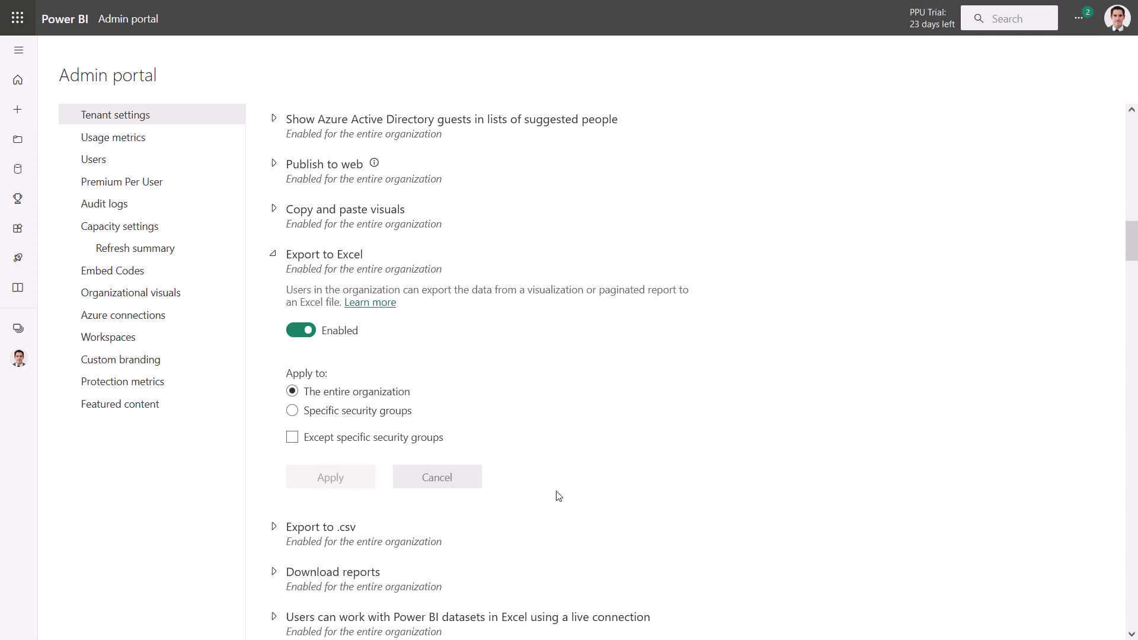
pyautogui.scroll(-3, 556, 427)
# Step: Search the page for 'certi' and expand the Certification setting
pyautogui.hotkey('ctrl', 'f')
pyautogui.write('certi')
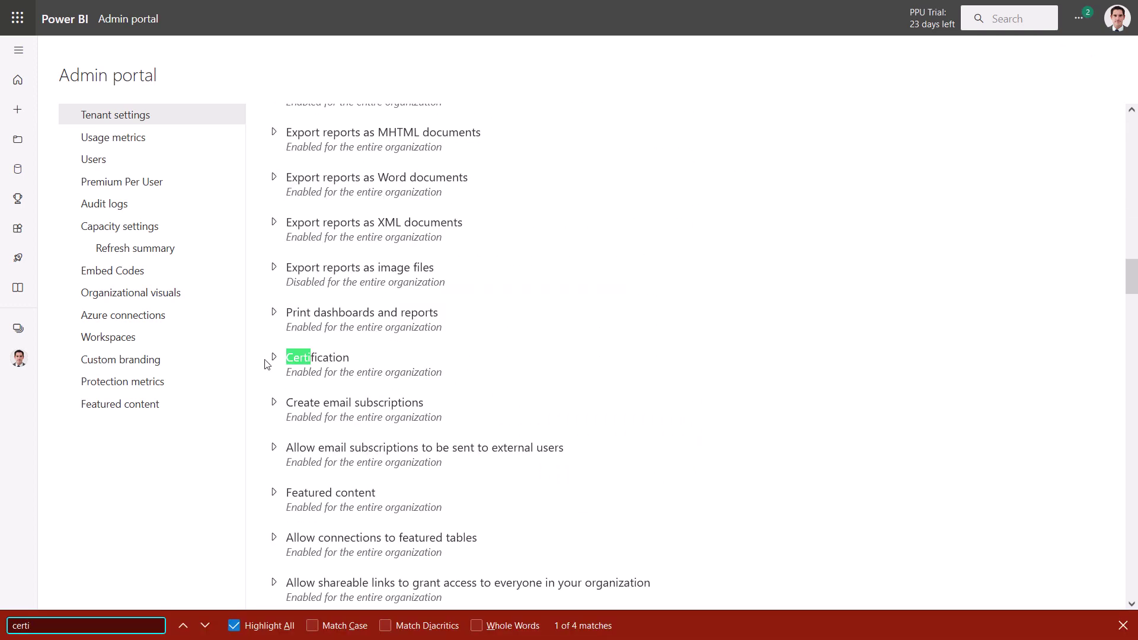
pyautogui.click(273, 357)
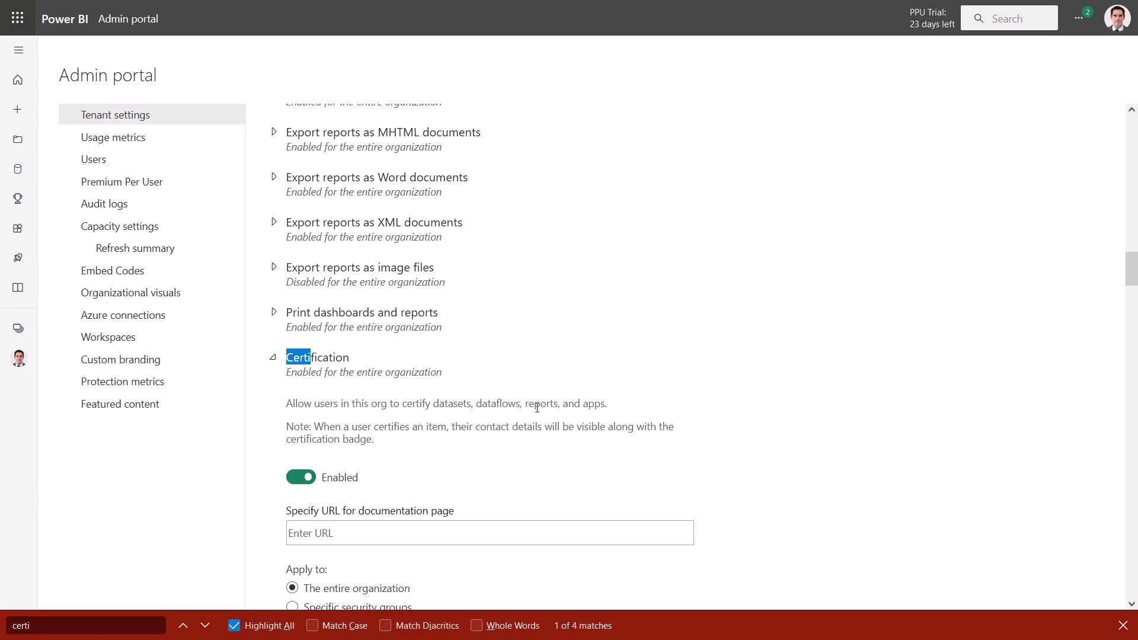
# Step: Search for 'featu' and expand the Allow connections to featured tables setting
pyautogui.doubleClick(60, 620)
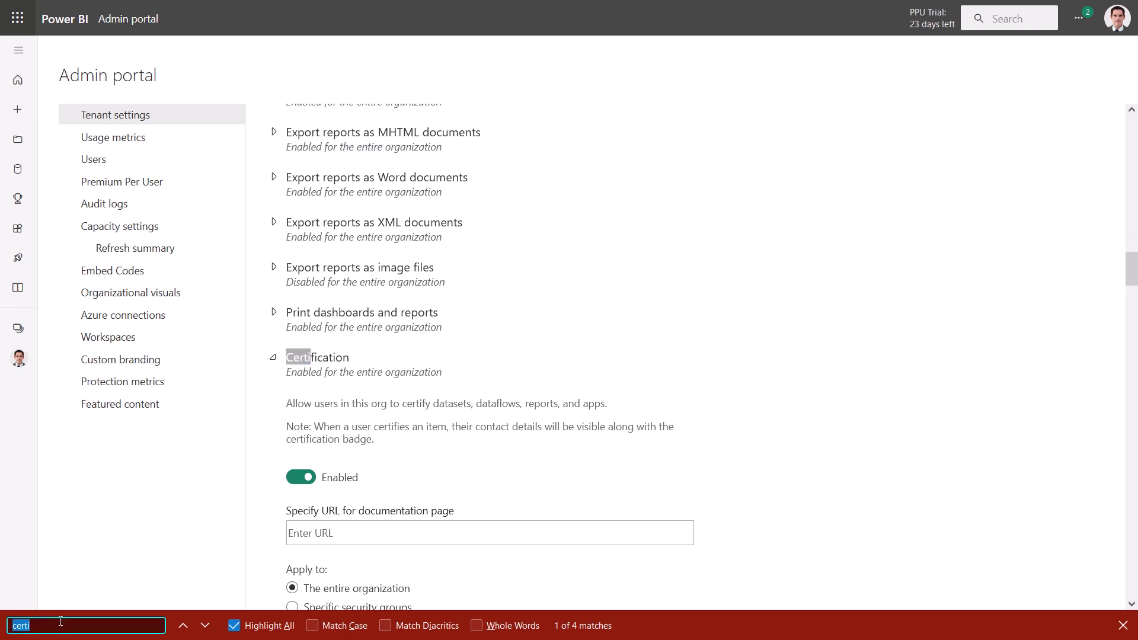
pyautogui.write('featu')
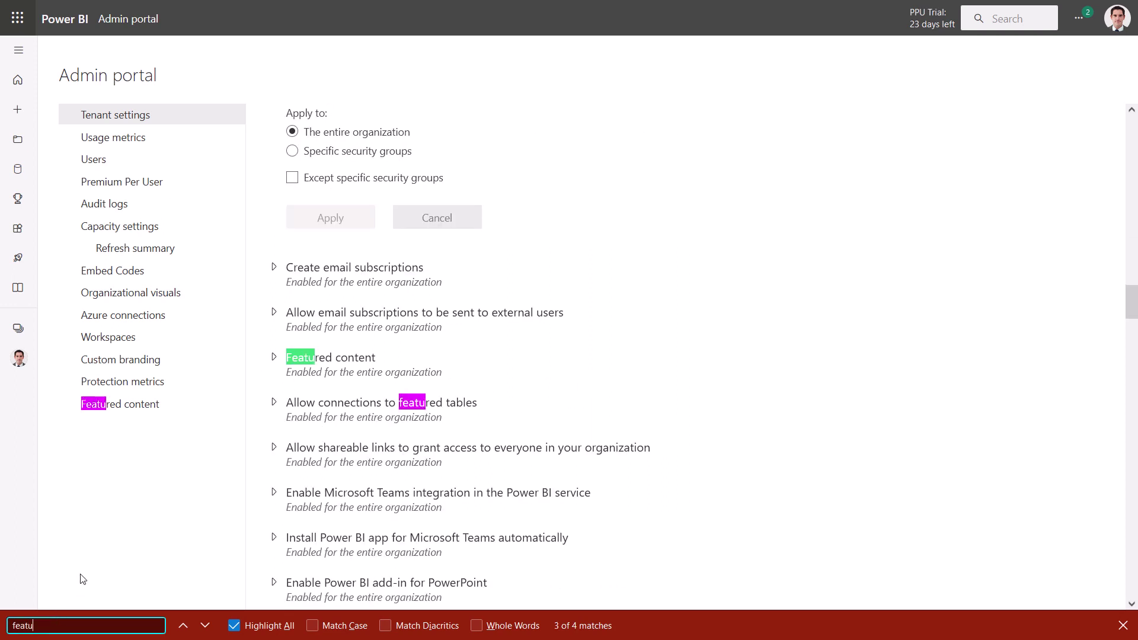
pyautogui.click(275, 404)
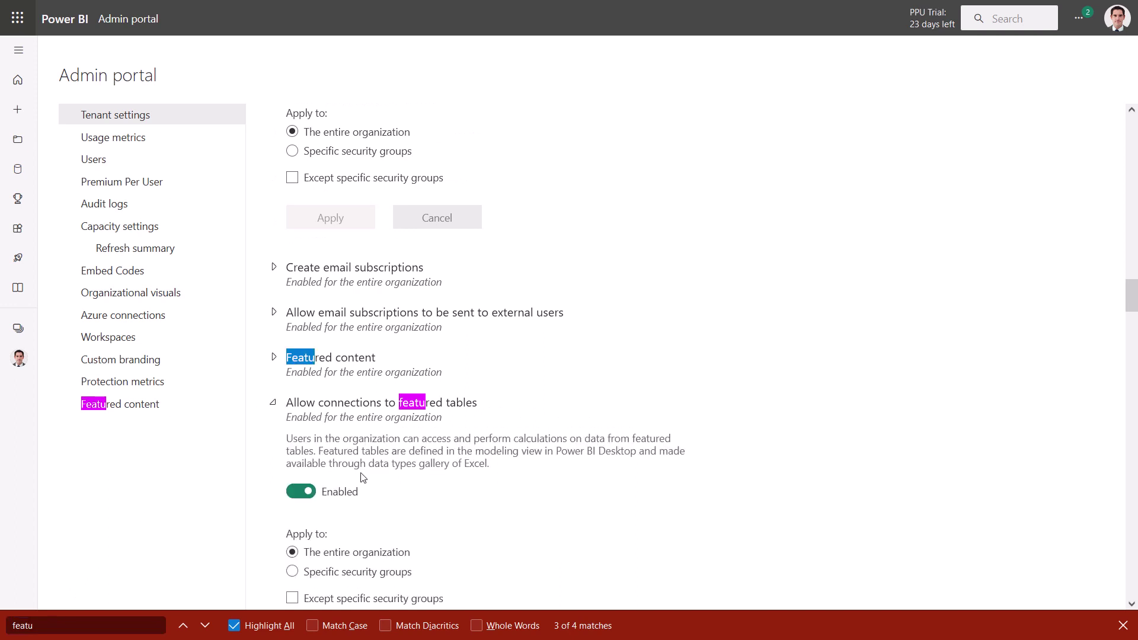
pyautogui.scroll(-3, 405, 502)
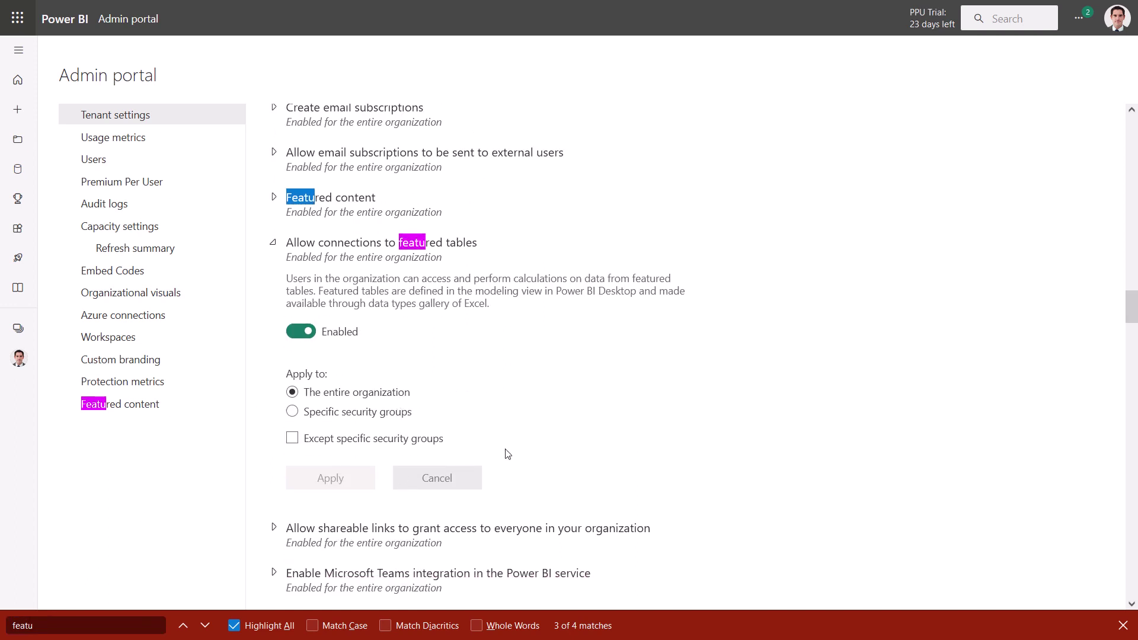
pyautogui.scroll(-3, 507, 454)
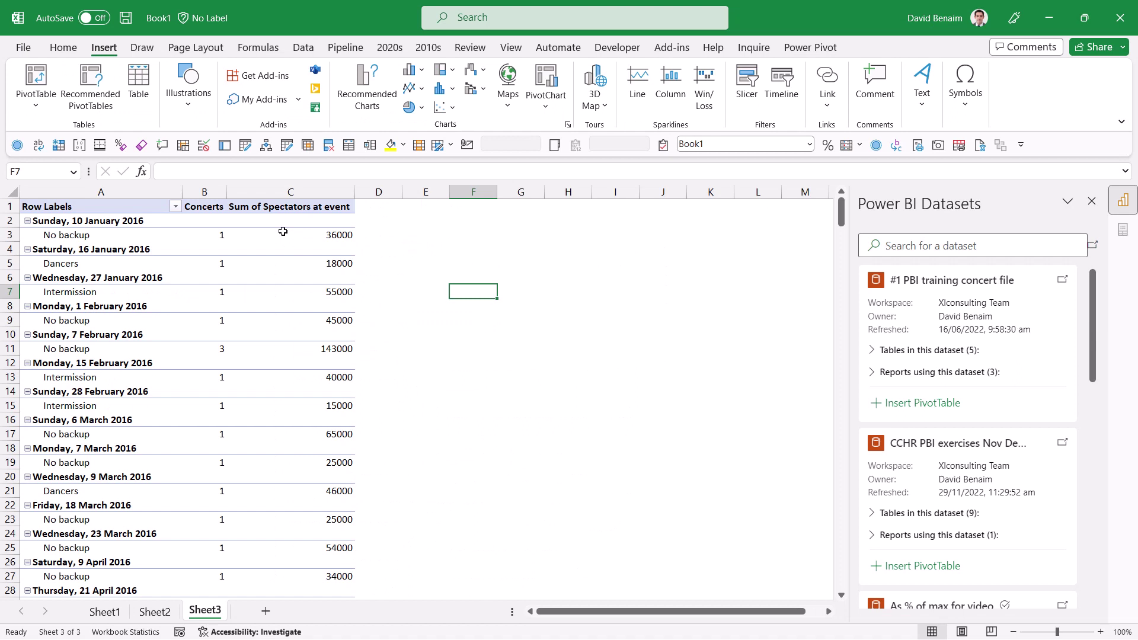
# Step: Confirm optional connected experiences are turned on in Excel's Trust Center privacy settings
pyautogui.click(23, 48)
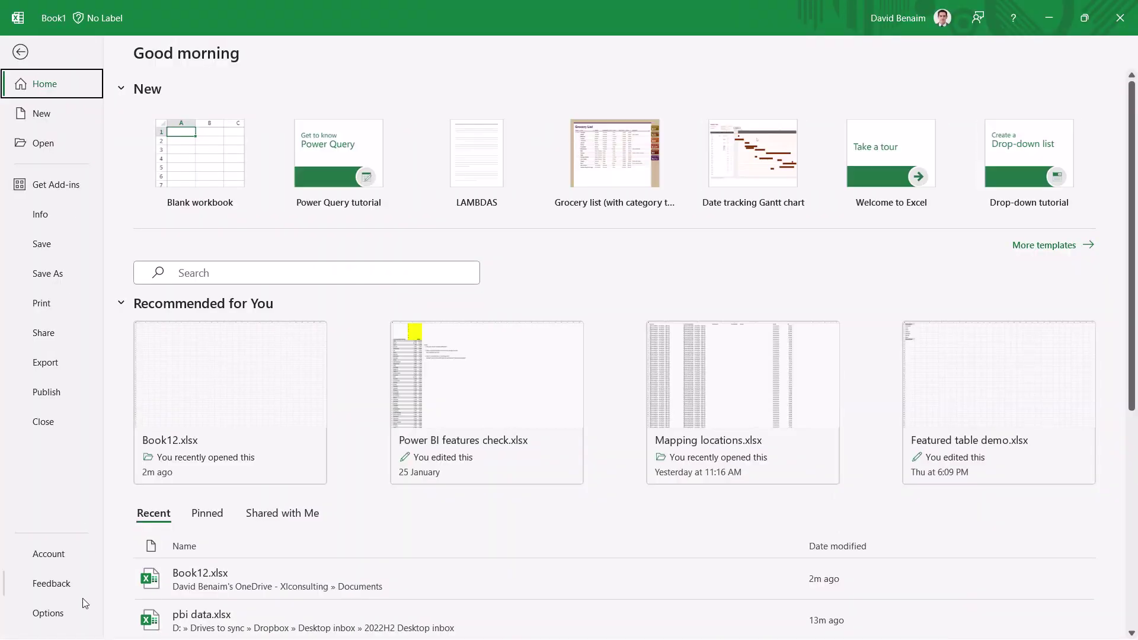
pyautogui.click(73, 619)
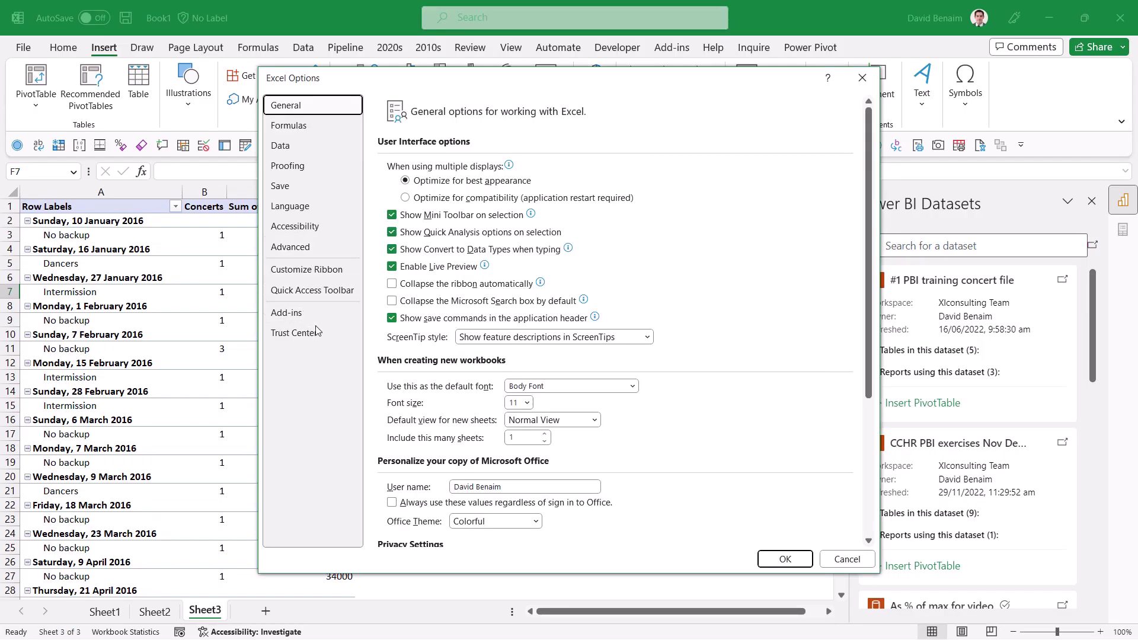
pyautogui.click(318, 336)
pyautogui.click(815, 250)
pyautogui.click(309, 336)
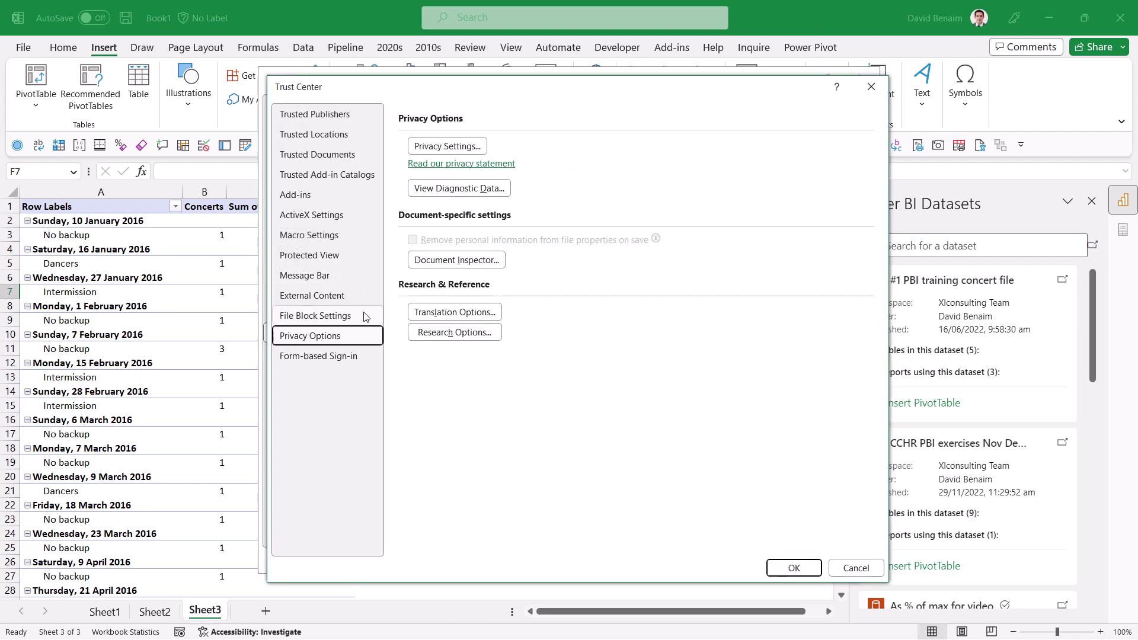
pyautogui.click(448, 147)
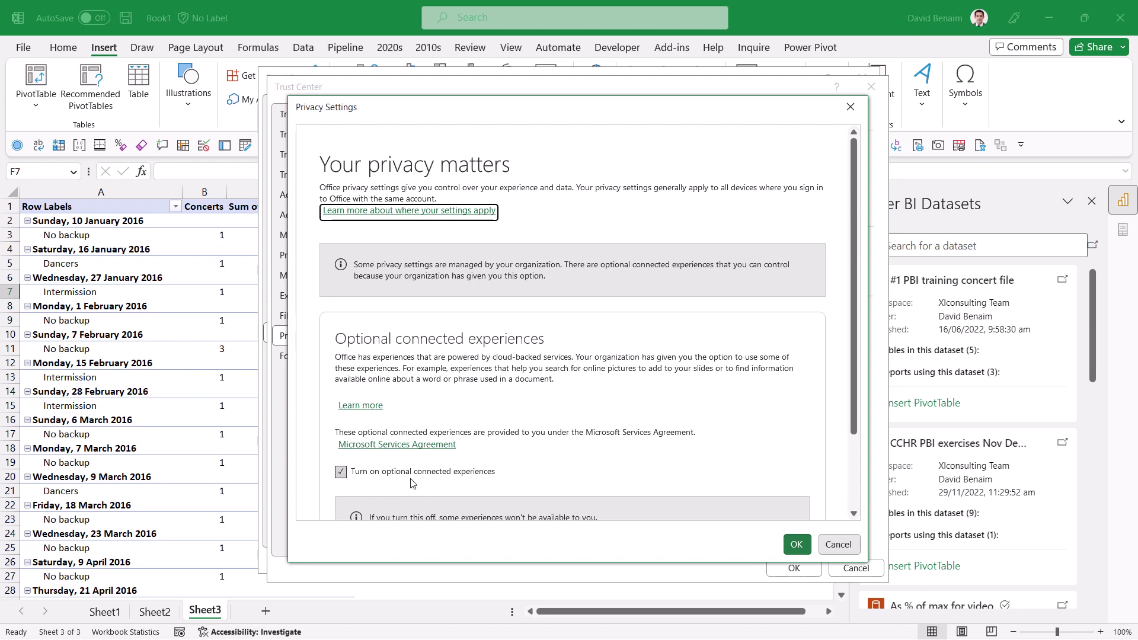
pyautogui.scroll(-3, 423, 482)
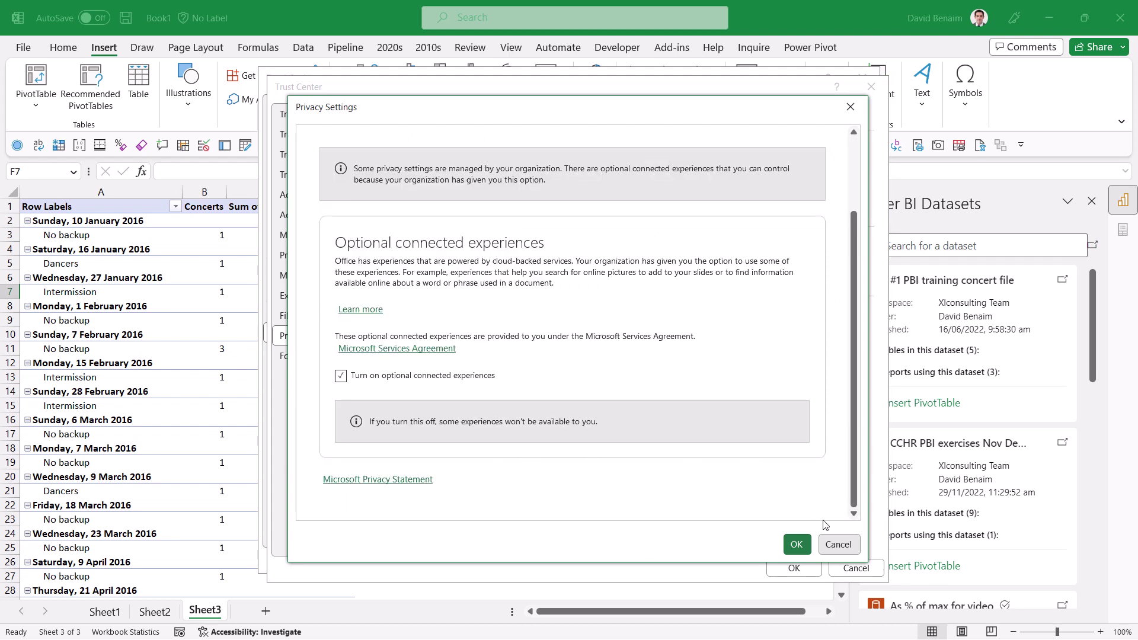
pyautogui.click(796, 544)
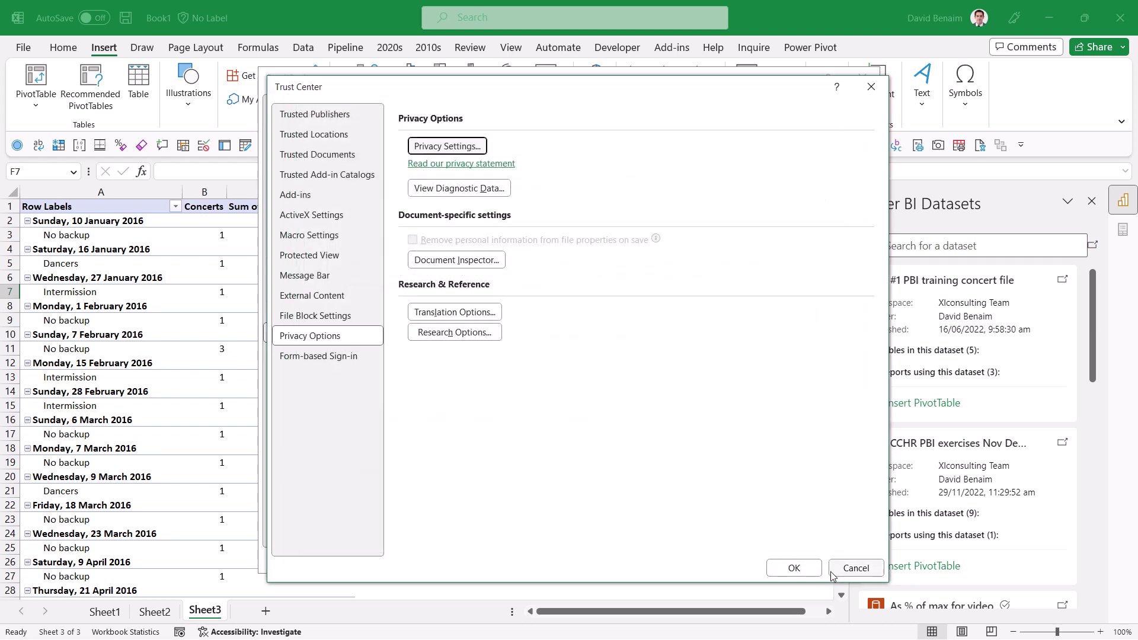